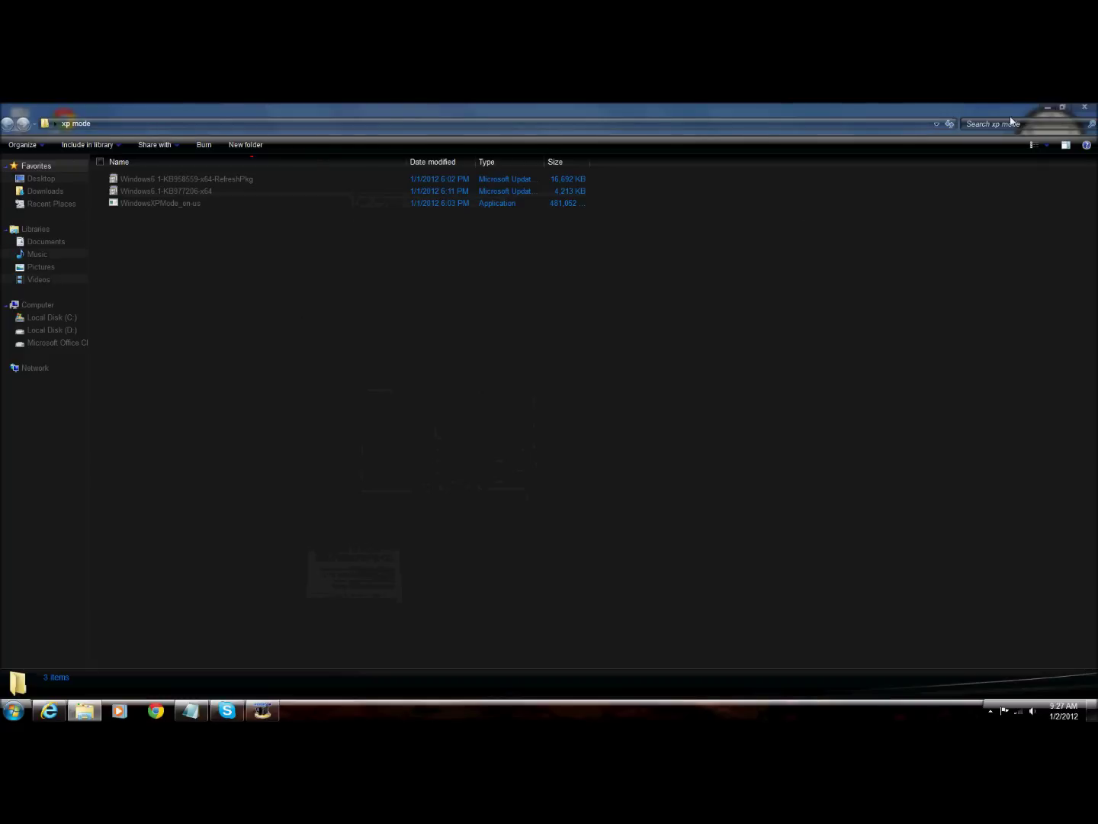
{"action": "left_click", "coordinate": [1044, 107]}
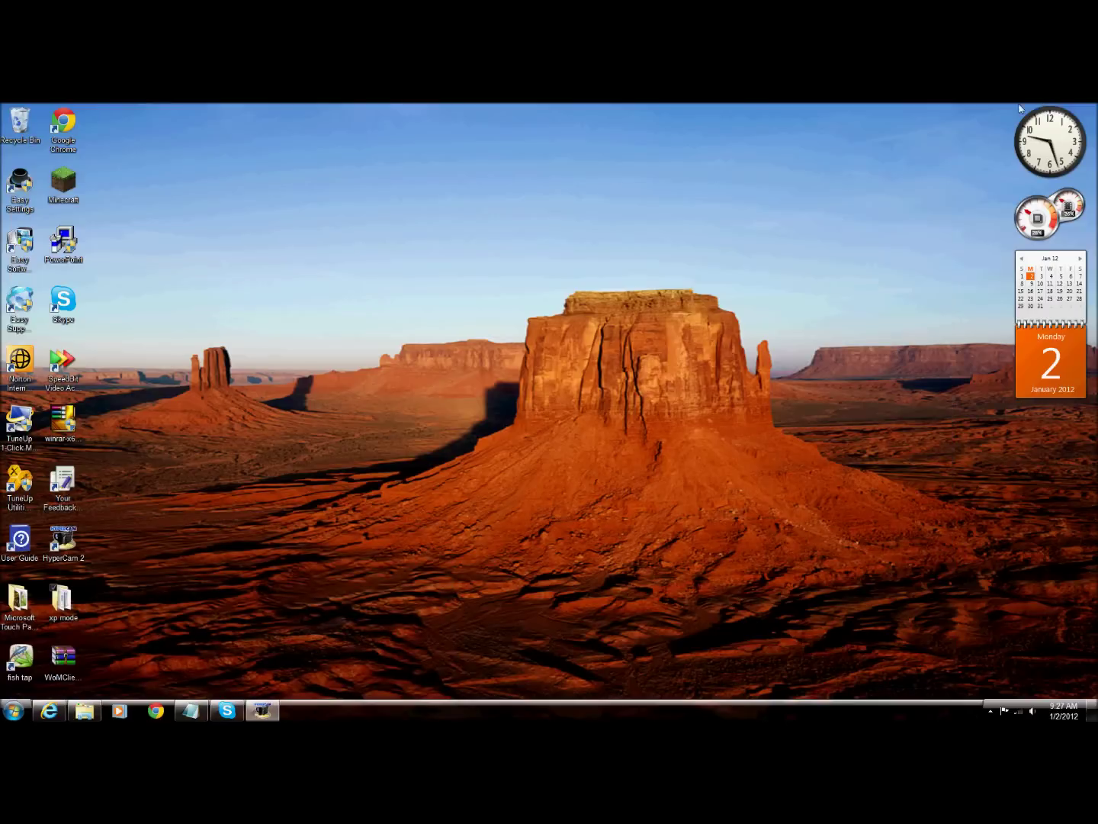
{"action": "left_click", "coordinate": [13, 711]}
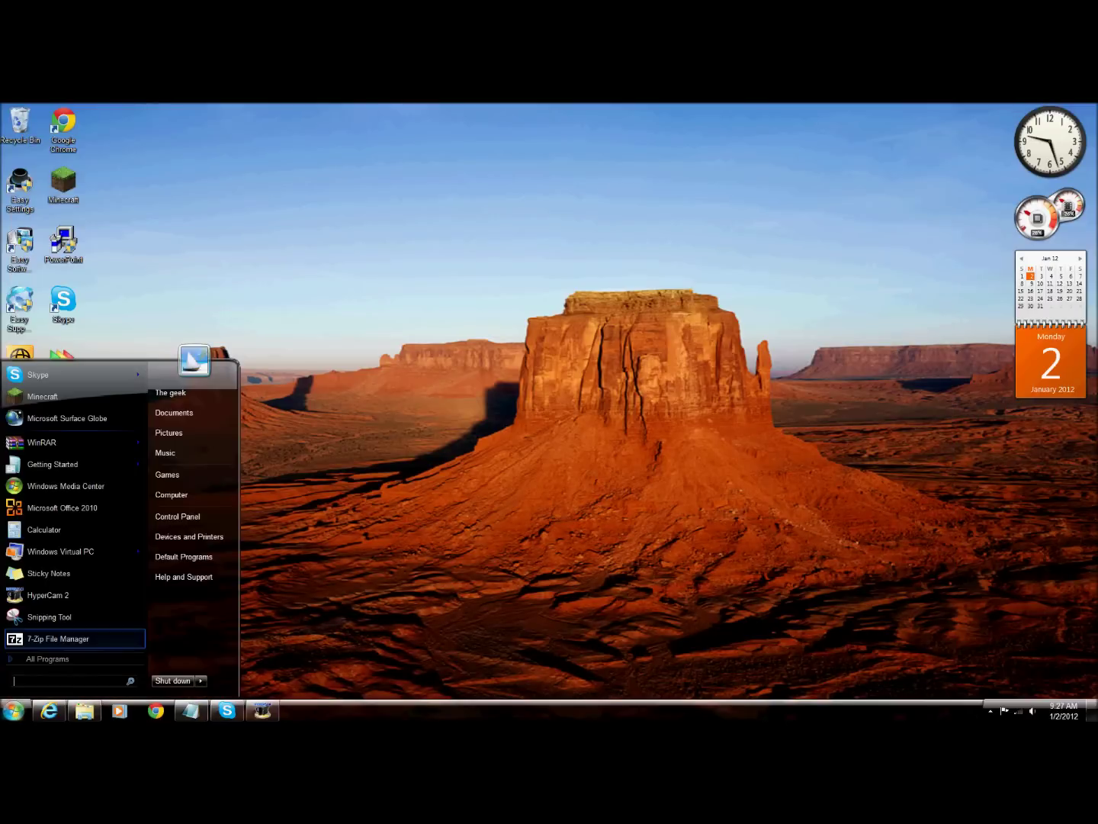
{"action": "right_click", "coordinate": [192, 503]}
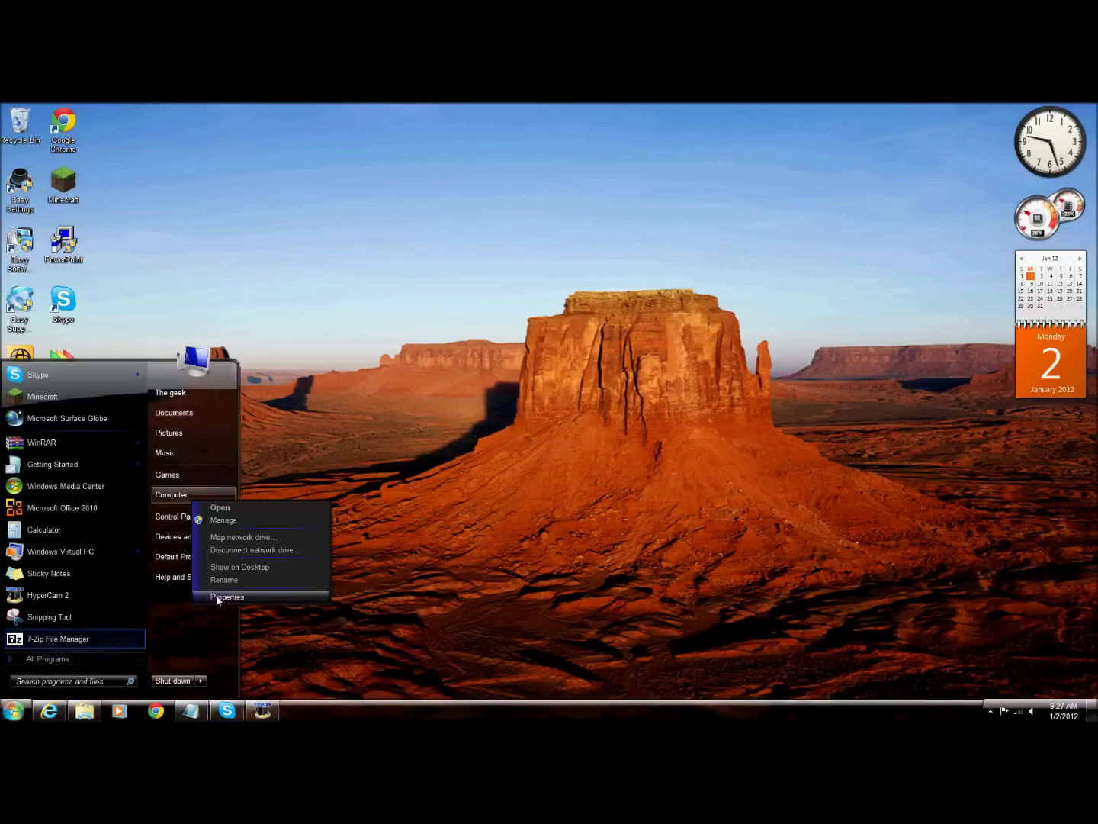
{"action": "left_click", "coordinate": [225, 597]}
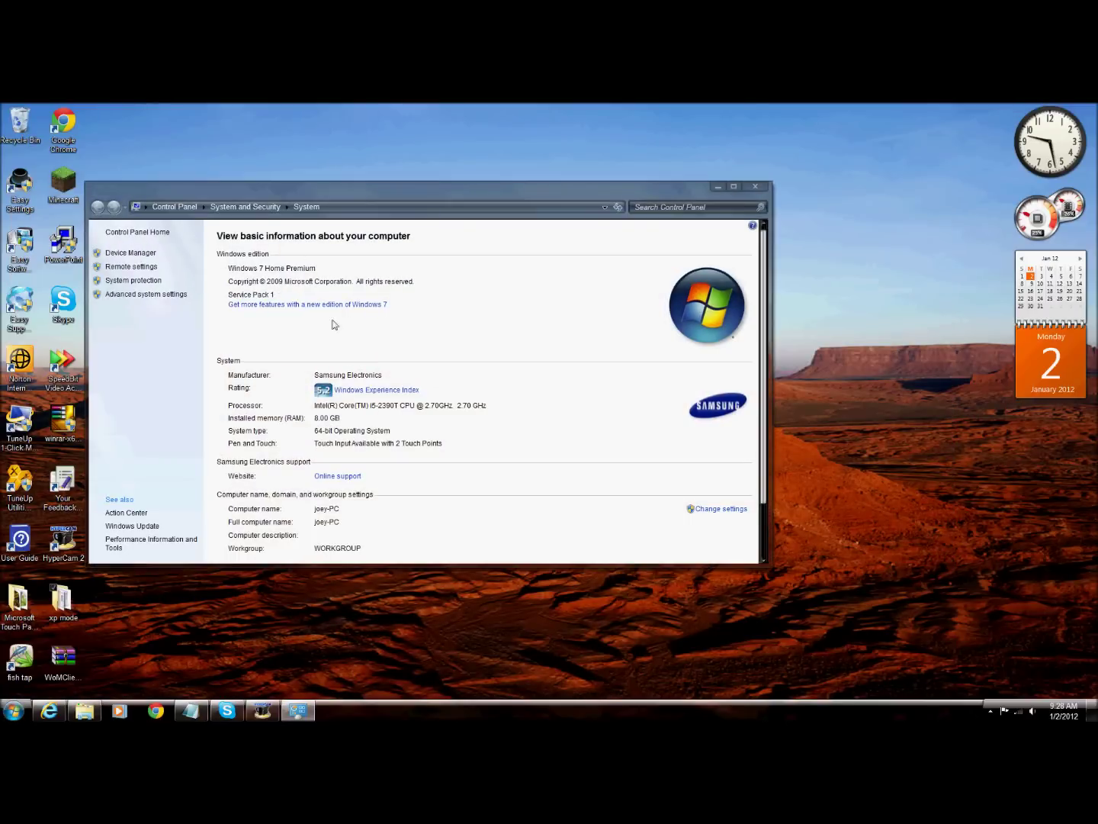
{"action": "scroll", "coordinate": [446, 446], "scroll_direction": "down", "scroll_amount": 2}
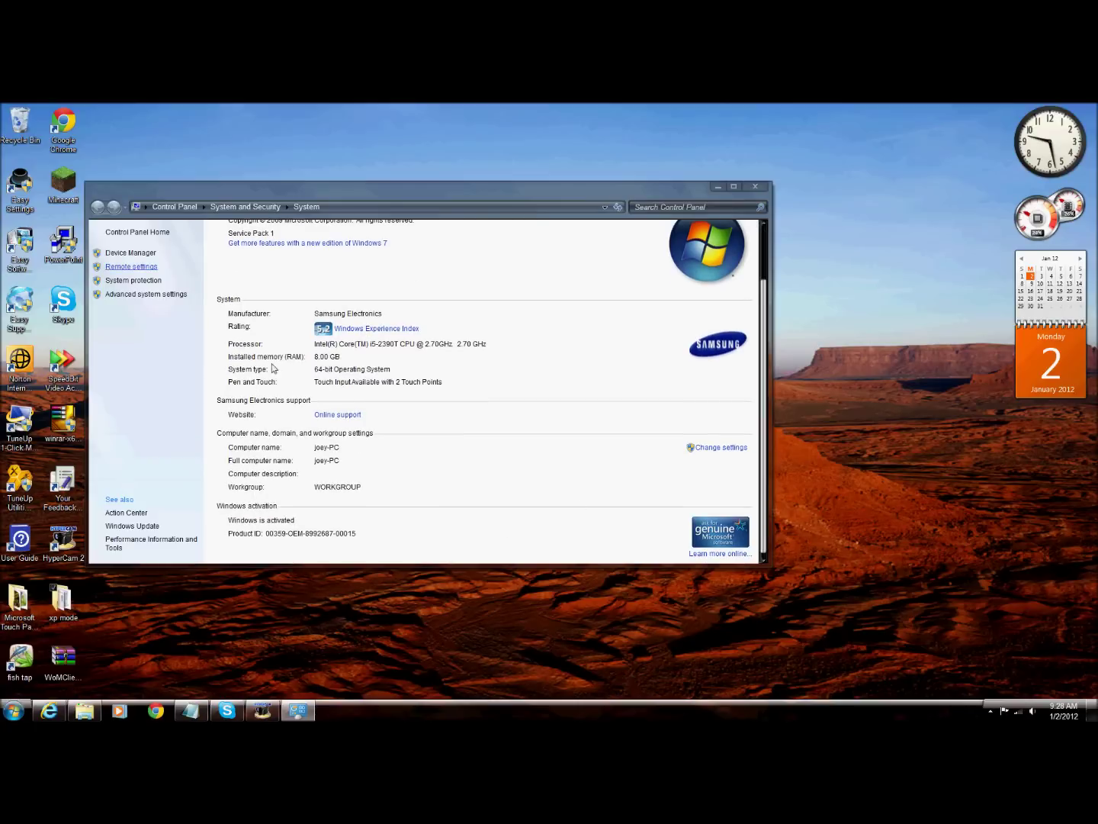
{"action": "scroll", "coordinate": [435, 312], "scroll_direction": "up", "scroll_amount": 2}
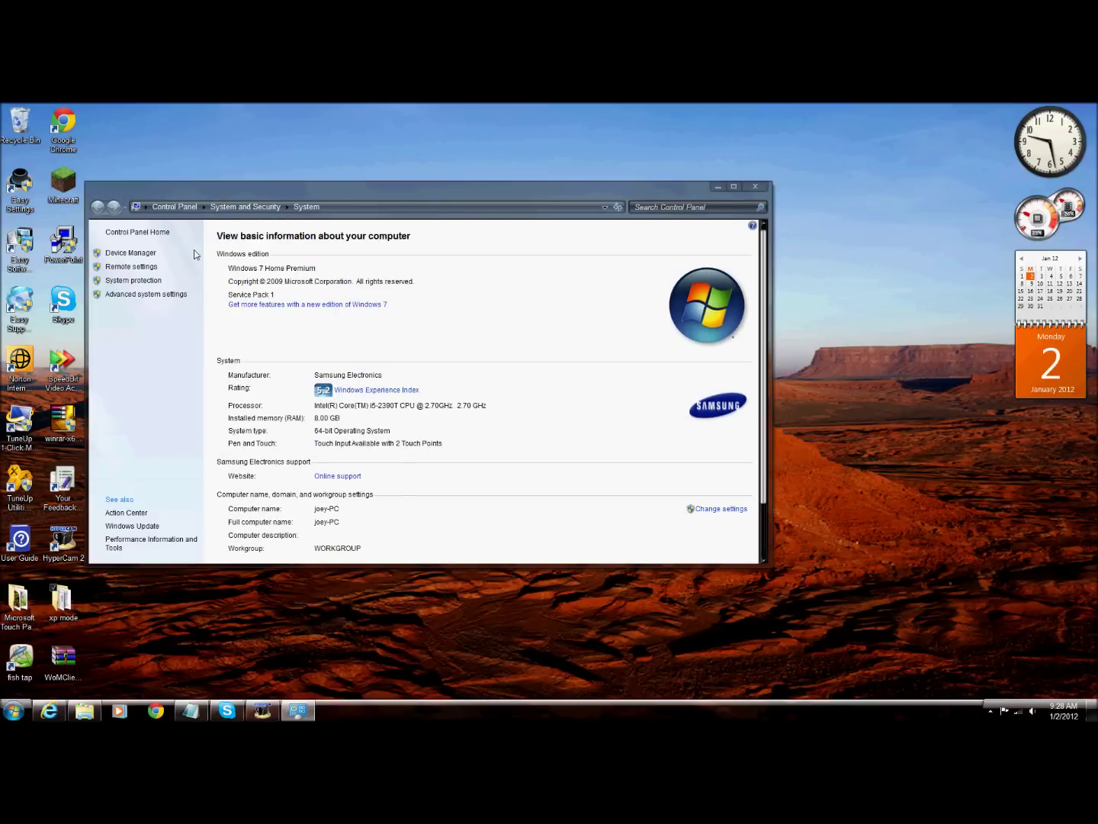
{"action": "left_click_drag", "start_coordinate": [665, 182], "coordinate": [665, 196]}
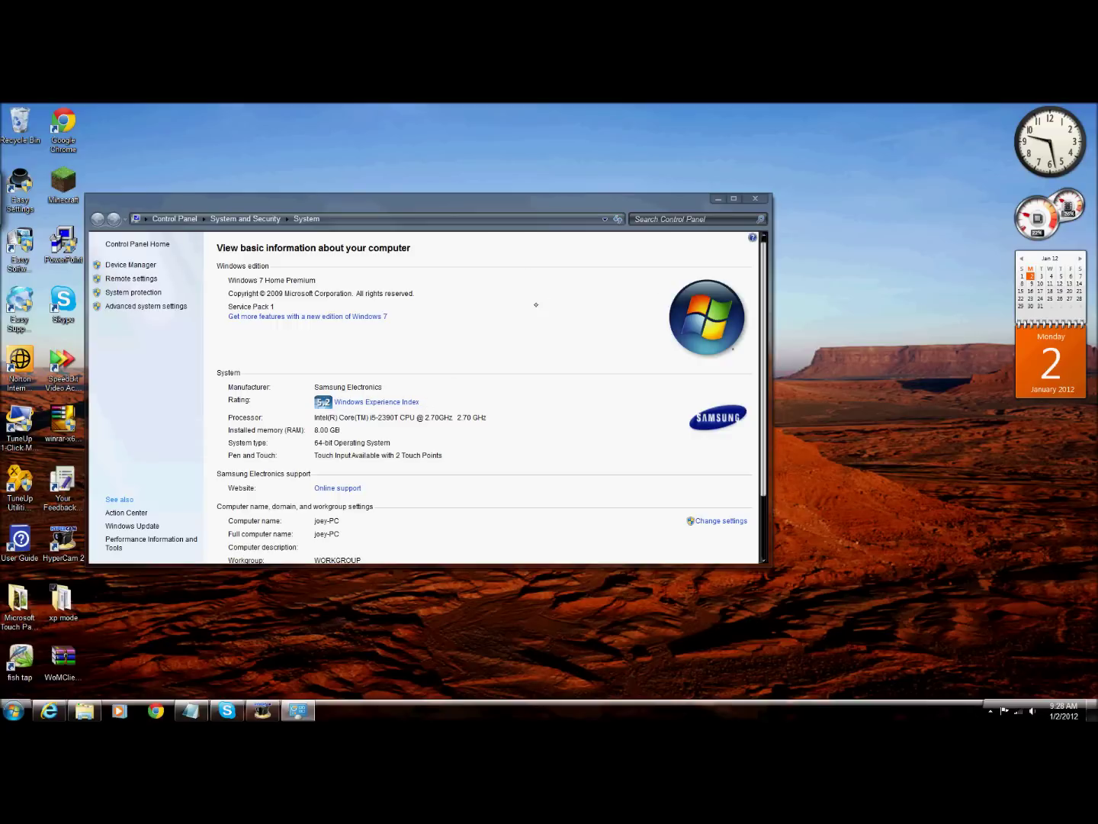
{"action": "left_click", "coordinate": [755, 197]}
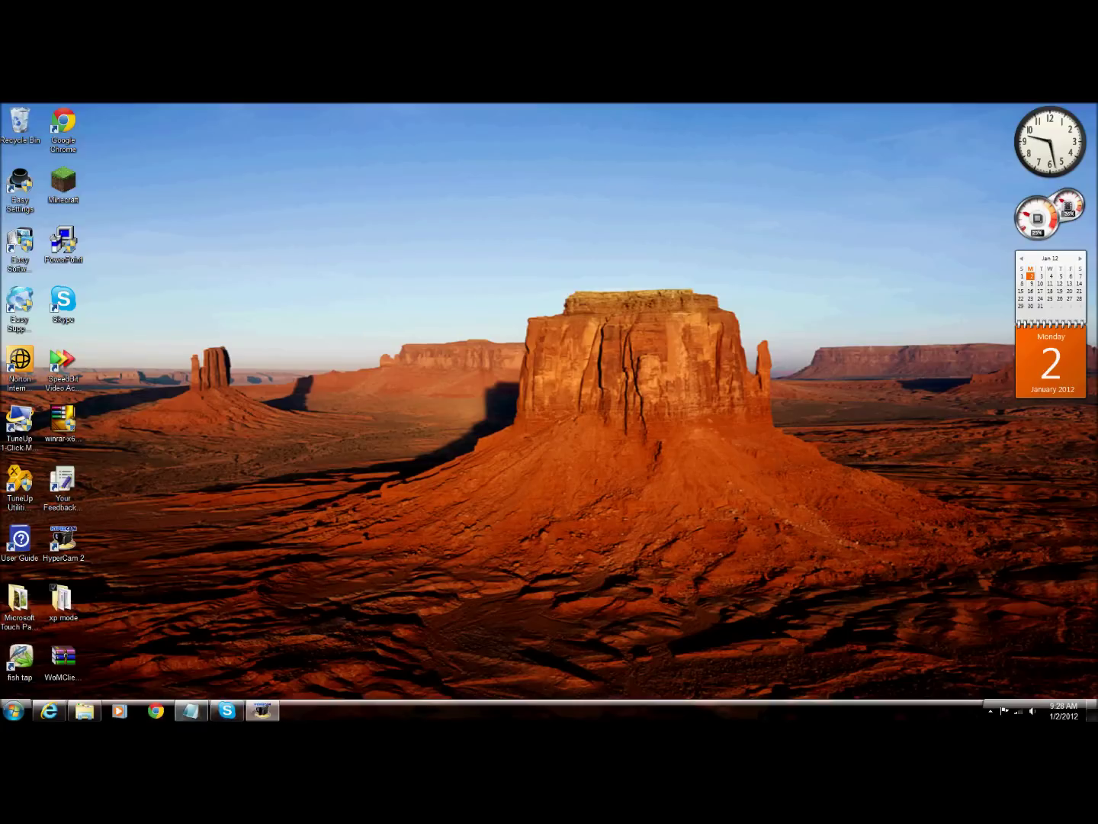
Open Internet Explorer and start entering microsoft.com/ as the web address
{"action": "left_click", "coordinate": [84, 710]}
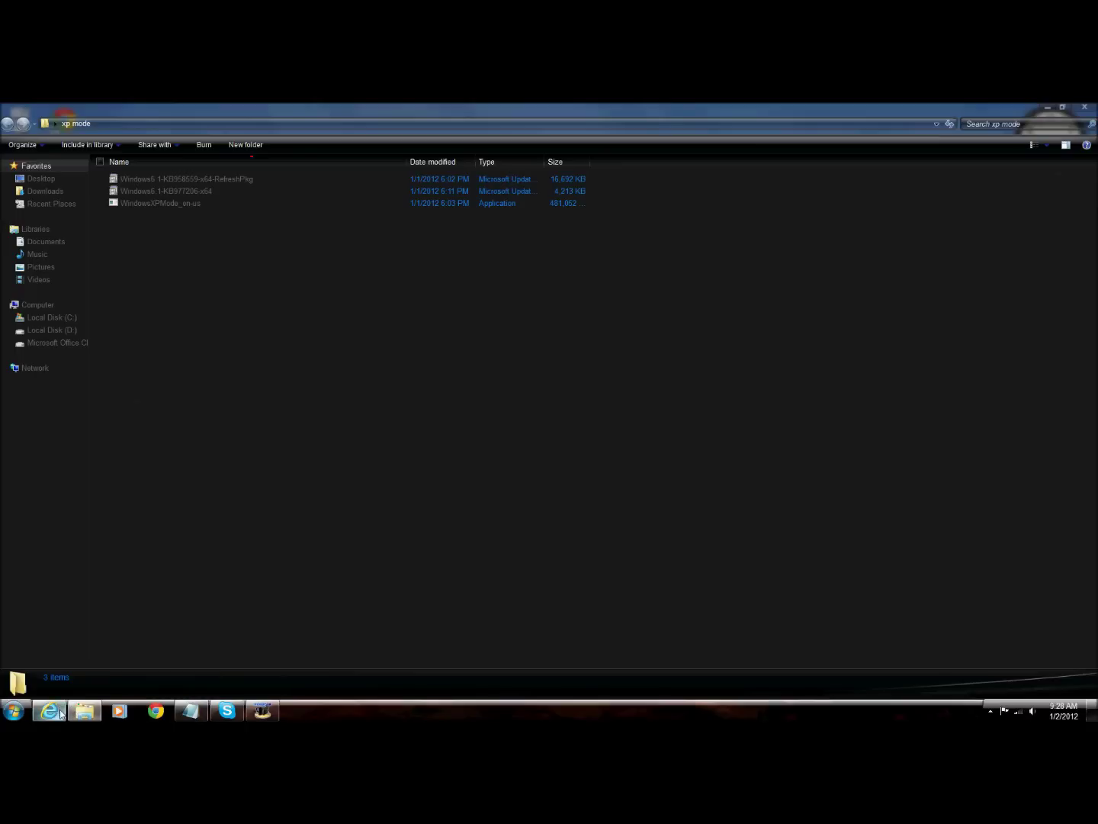
{"action": "left_click", "coordinate": [59, 710]}
{"action": "left_click", "coordinate": [158, 127]}
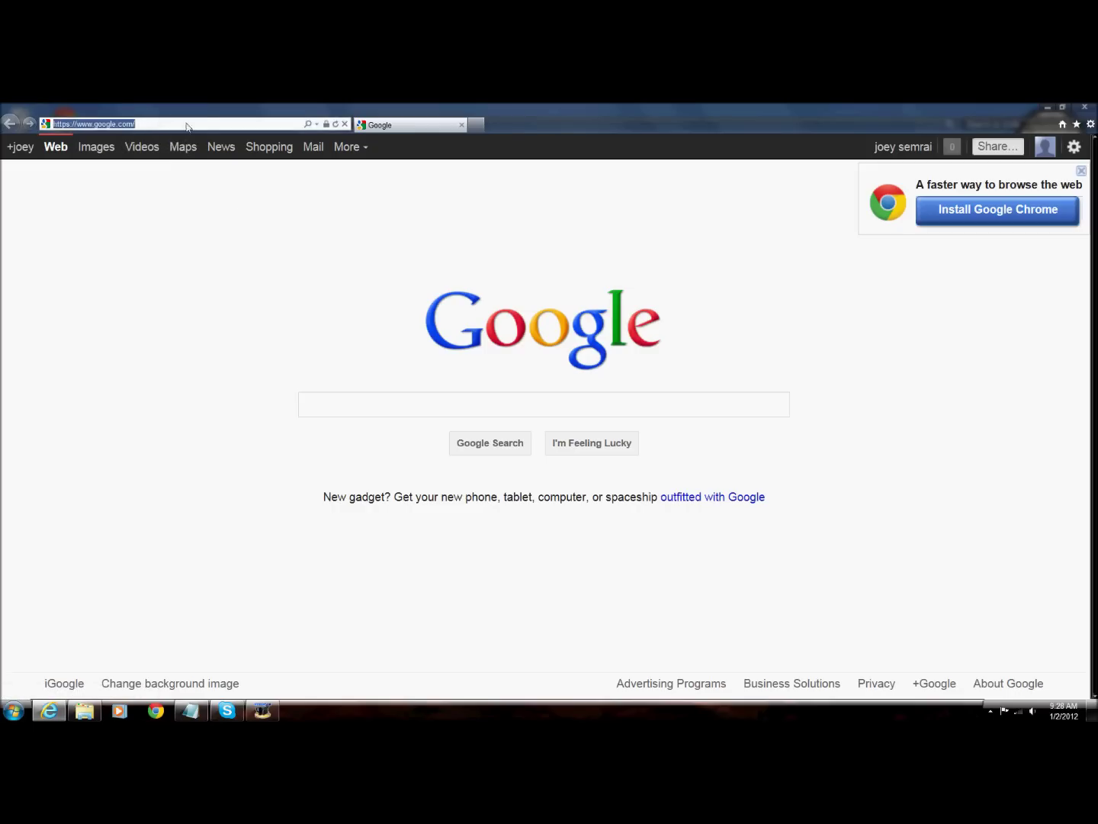
{"action": "type", "text": "microsoft"}
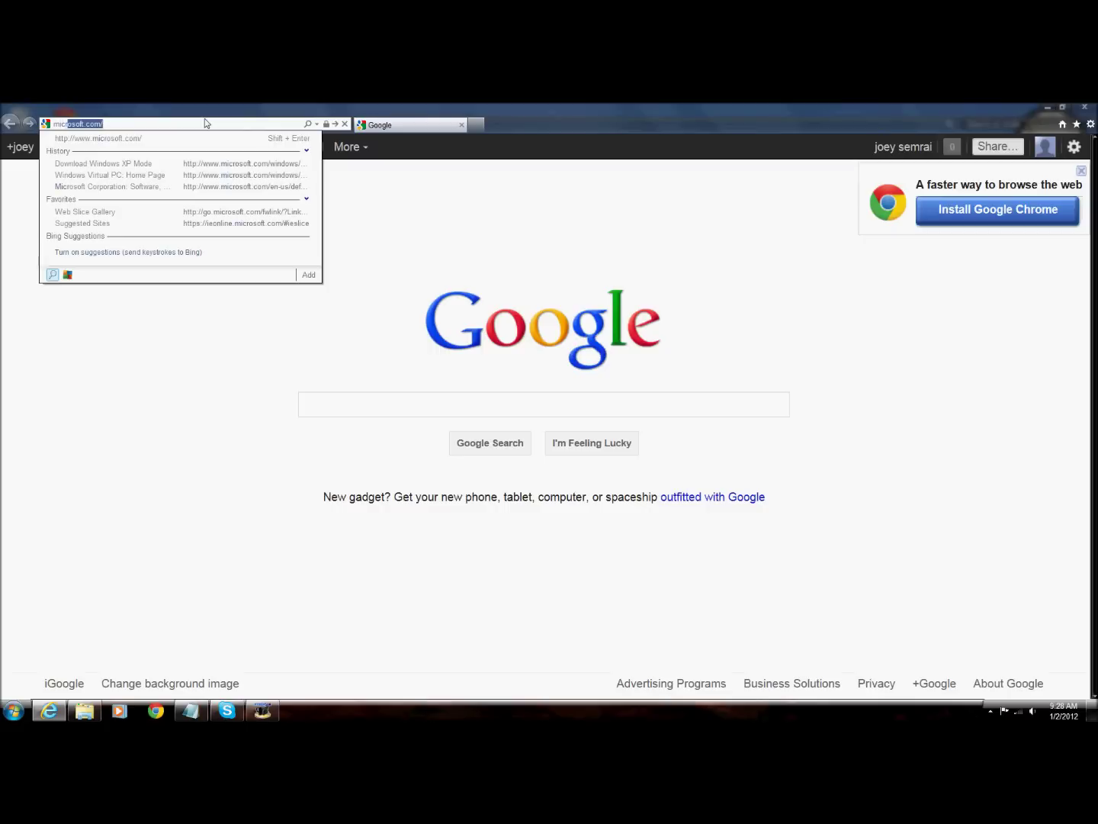
{"action": "type", "text": ".com/"}
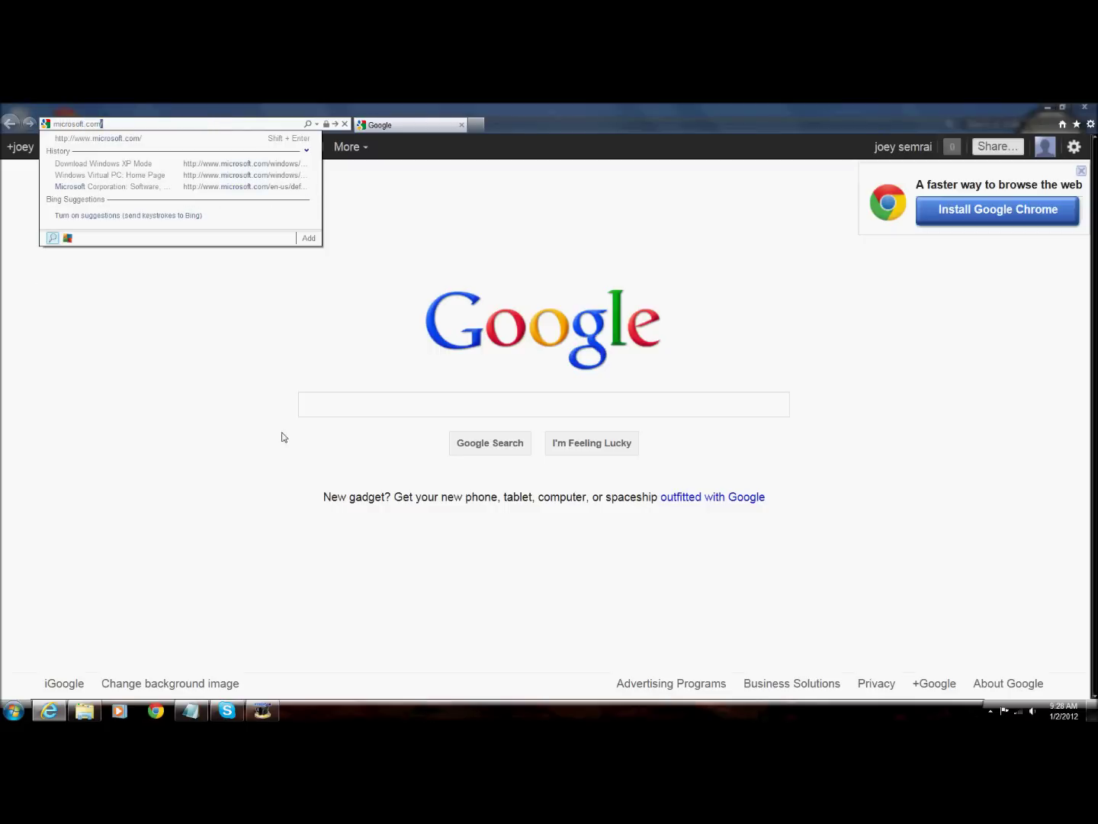
Google 'windows xp mode', fix the doubled w, and open the Download Windows XP Mode result
{"action": "left_click", "coordinate": [311, 404]}
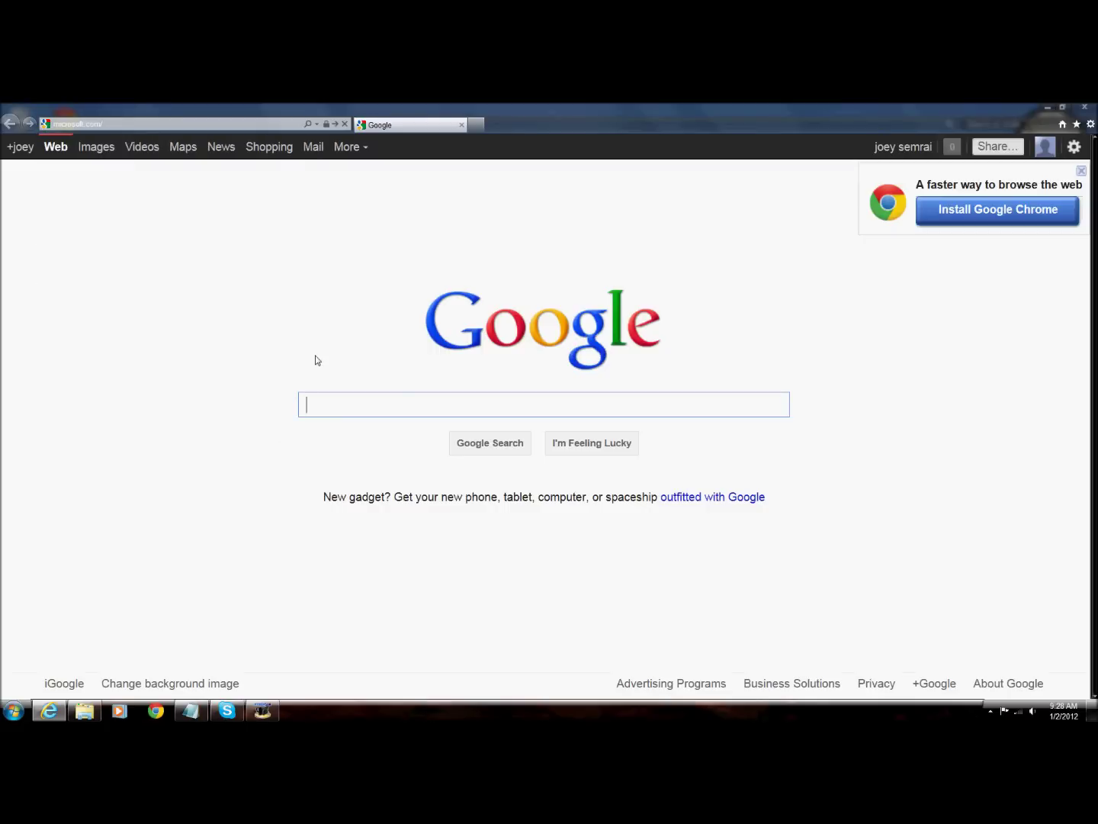
{"action": "type", "text": "wwindows "}
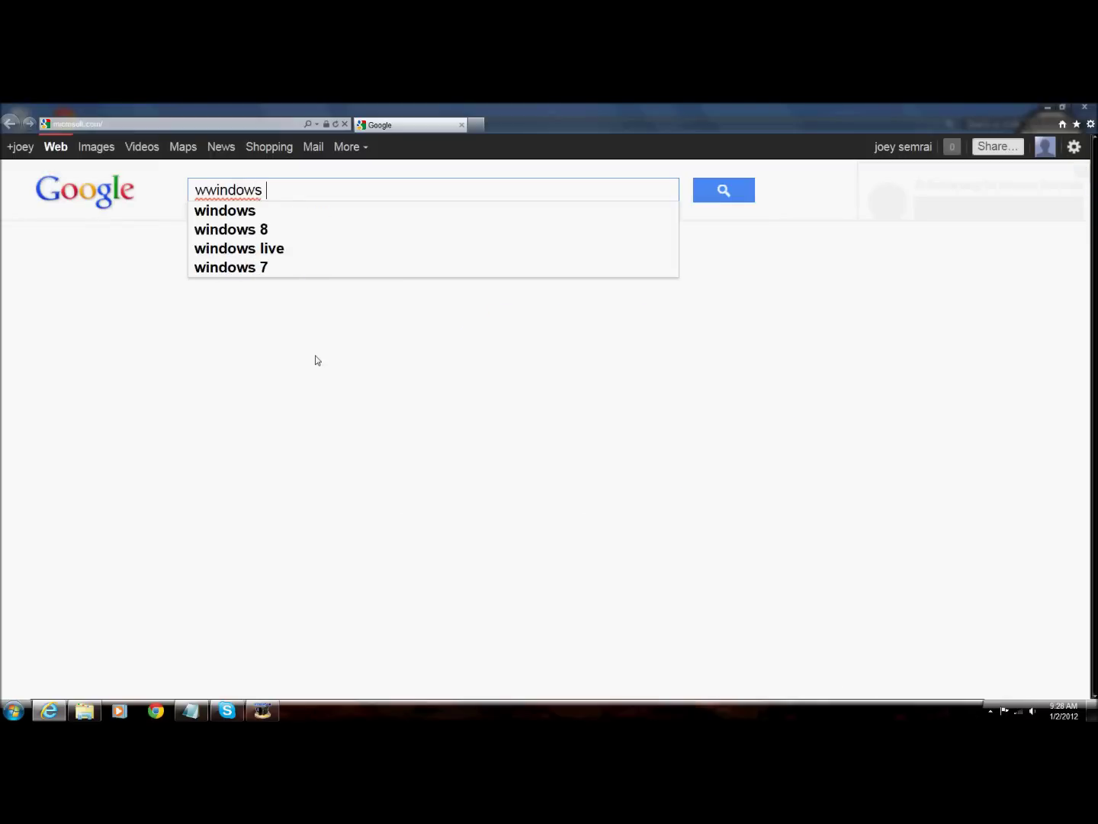
{"action": "type", "text": "xp "}
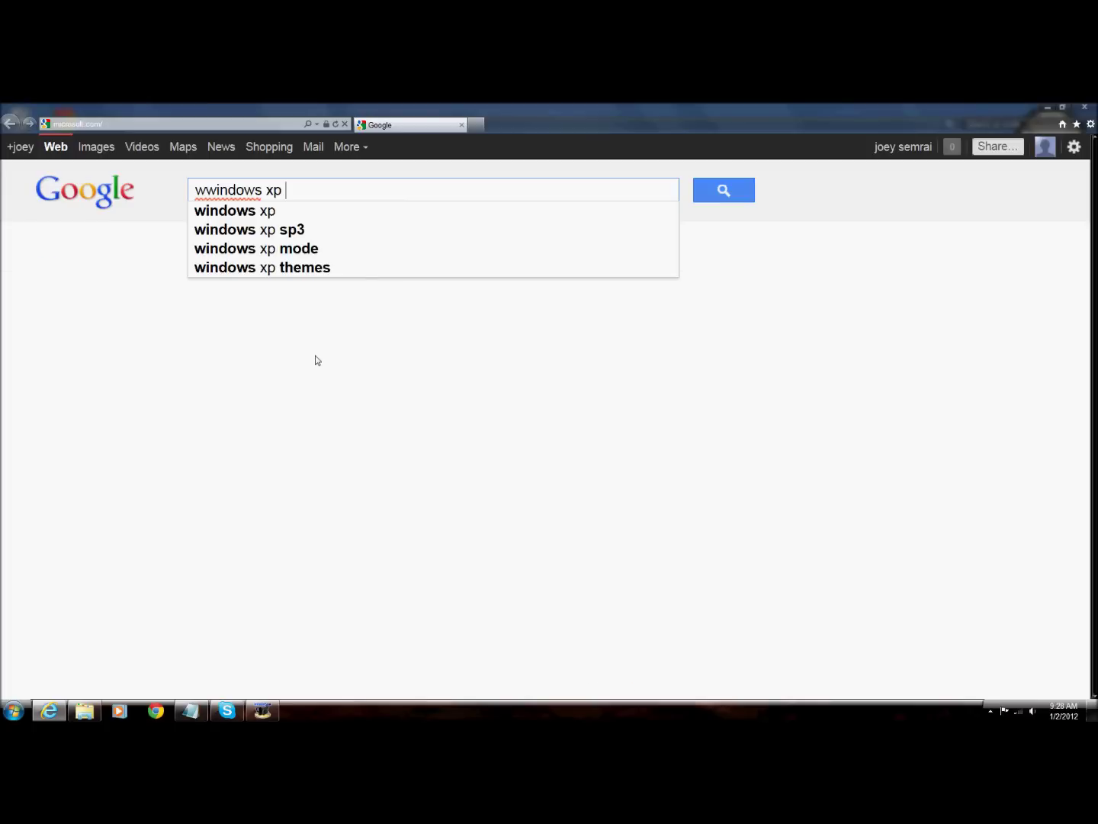
{"action": "type", "text": "mo"}
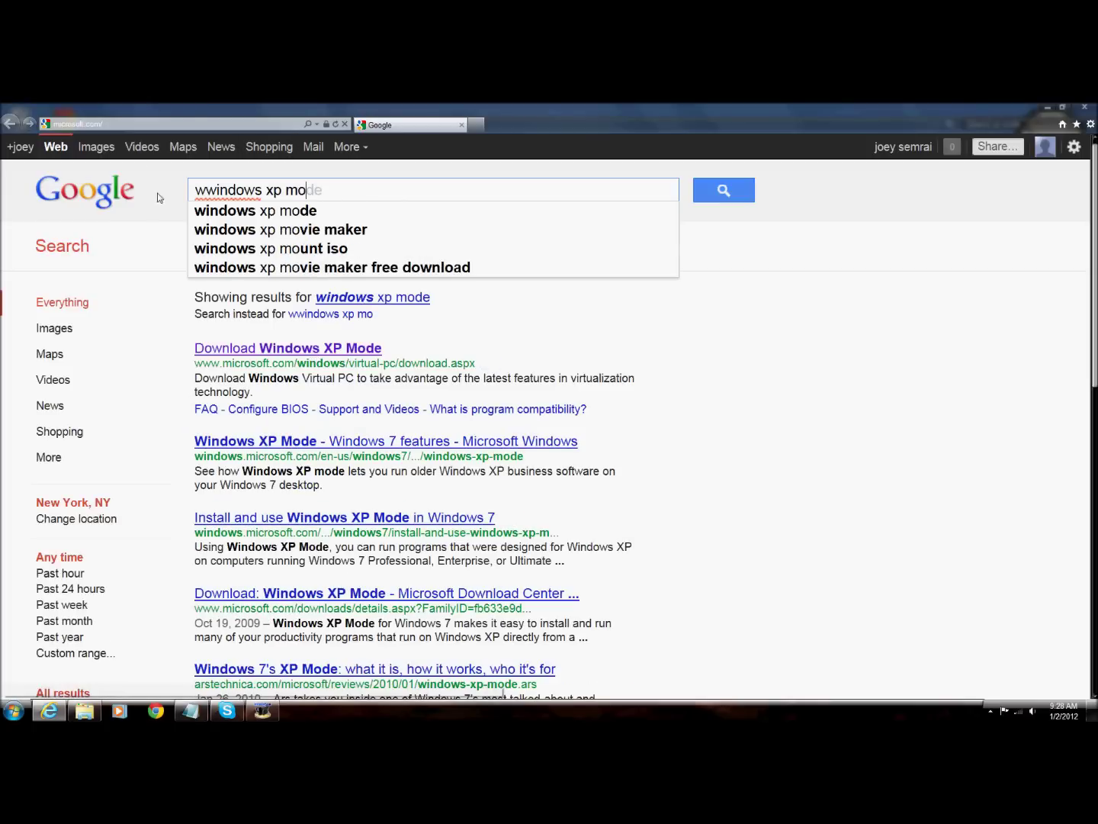
{"action": "left_click", "coordinate": [205, 188]}
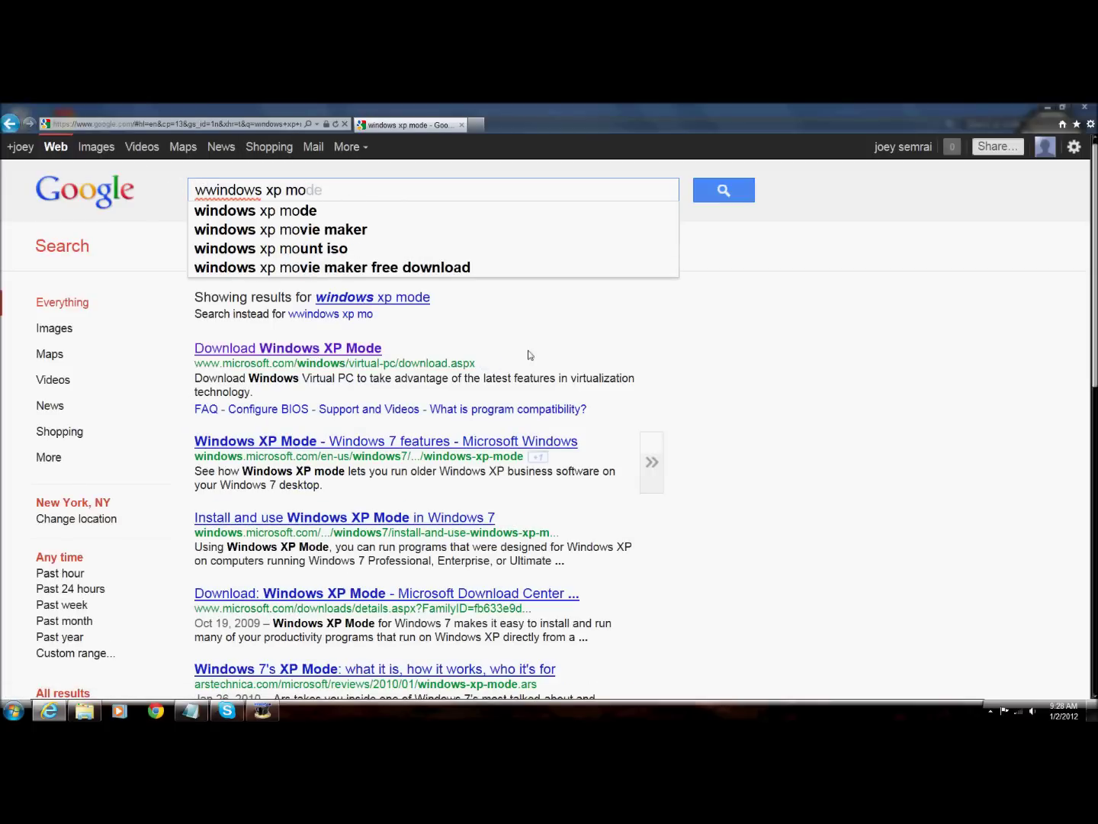
{"action": "key", "text": "BackSpace"}
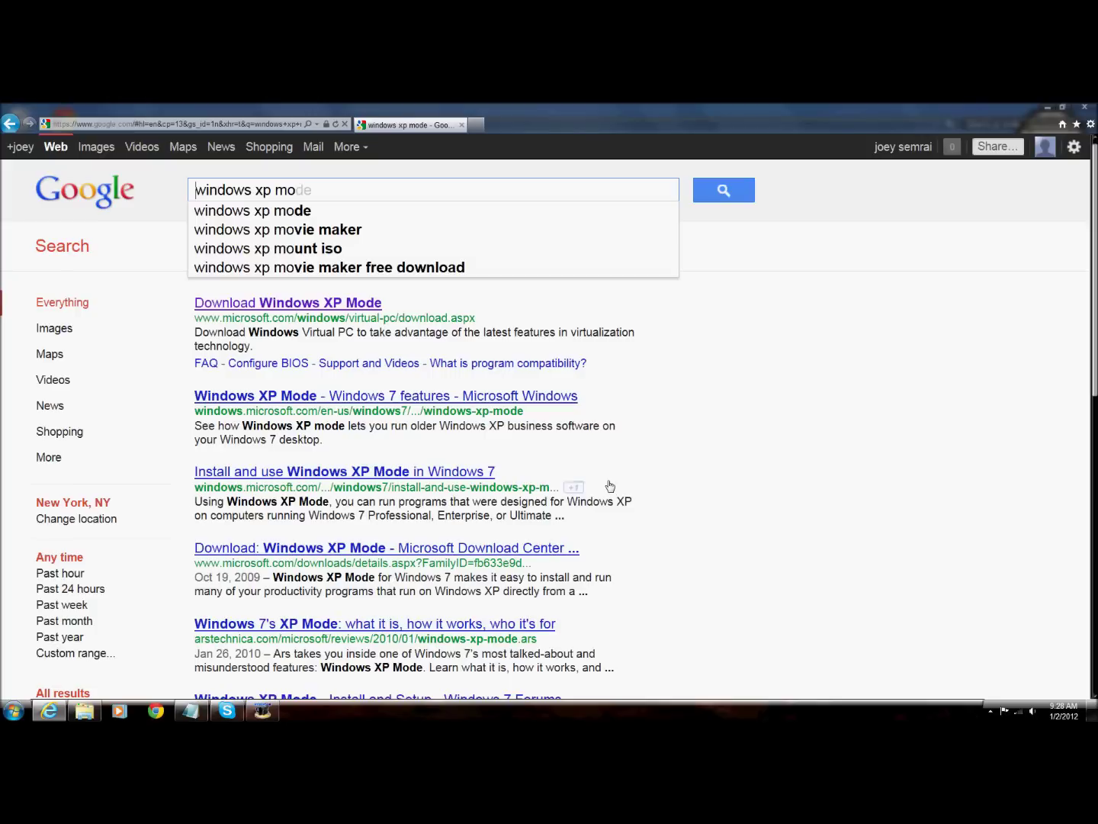
{"action": "left_click", "coordinate": [288, 306]}
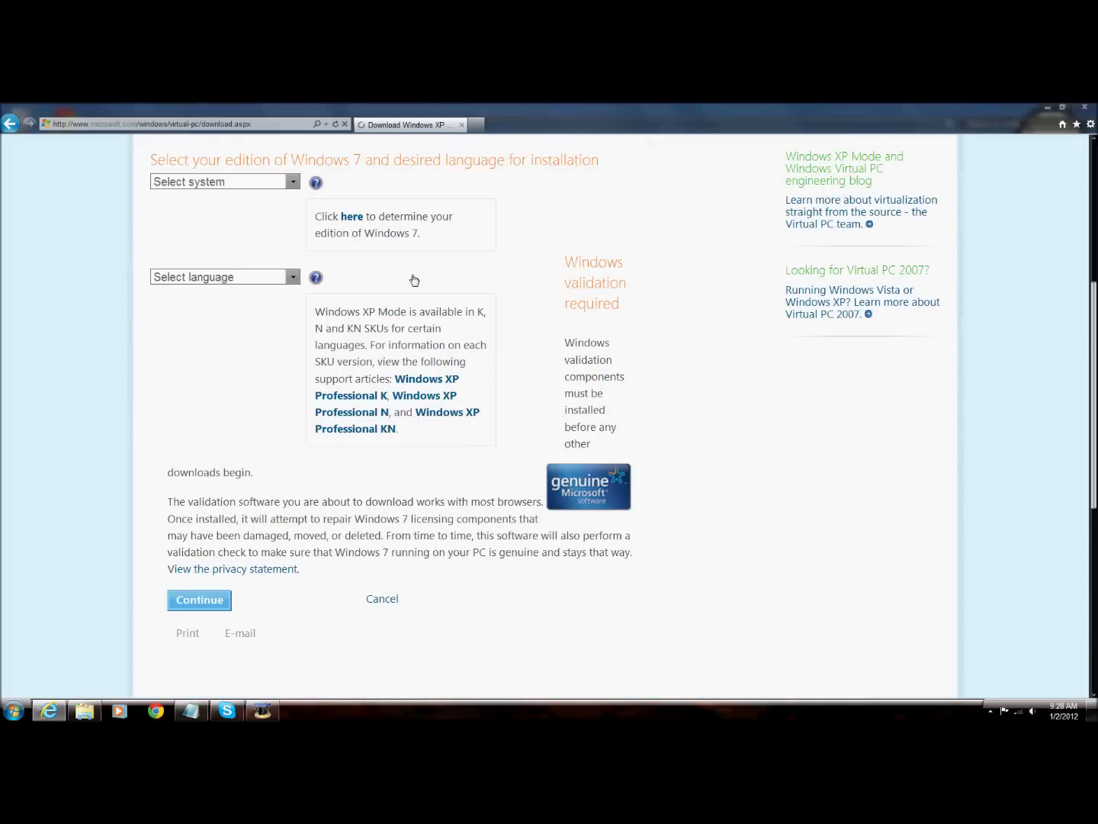
Choose Ultimate 64-bit from the Windows 7 edition list on the download page
{"action": "scroll", "coordinate": [235, 285], "scroll_direction": "up", "scroll_amount": 2}
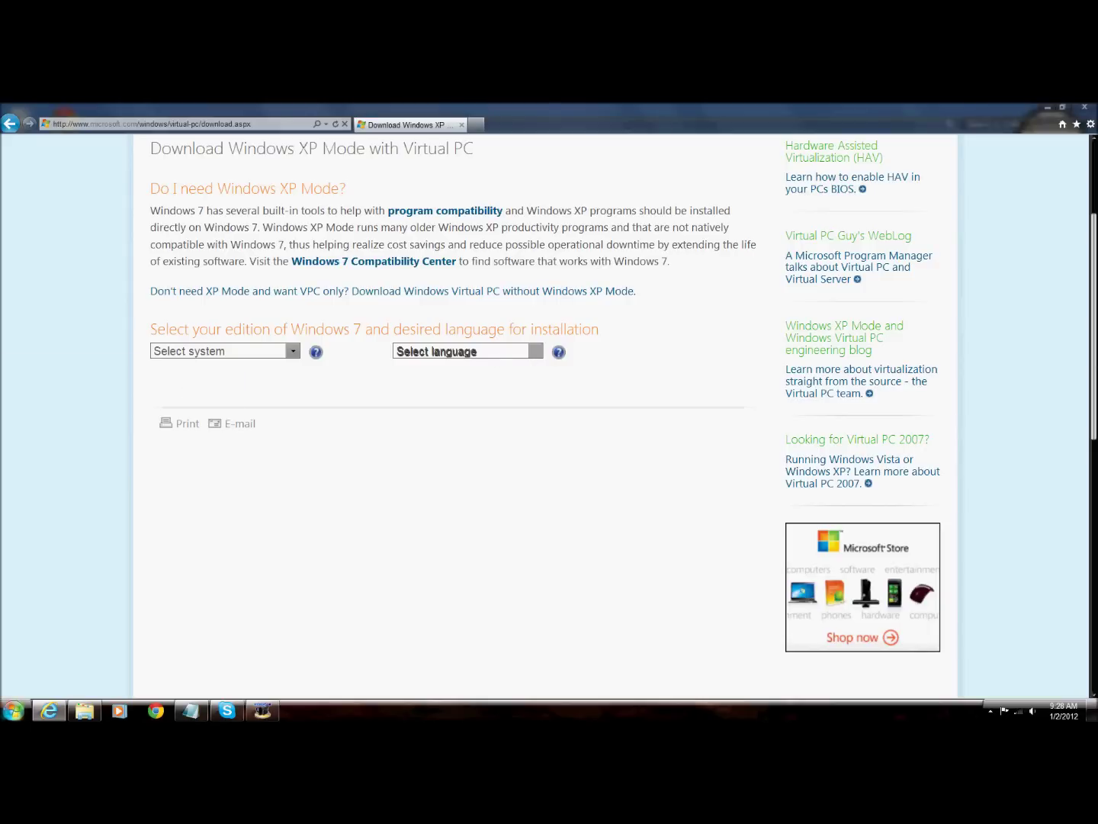
{"action": "left_click", "coordinate": [13, 711]}
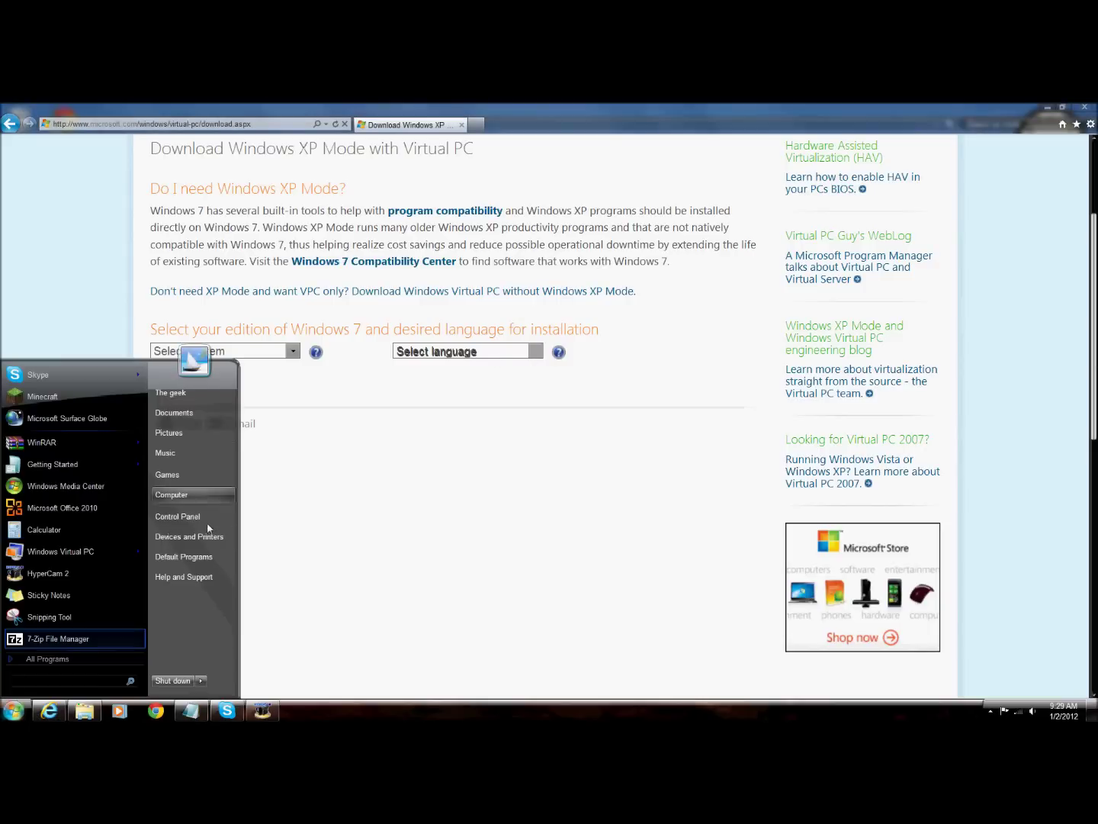
{"action": "left_click", "coordinate": [294, 353]}
{"action": "left_click", "coordinate": [295, 354]}
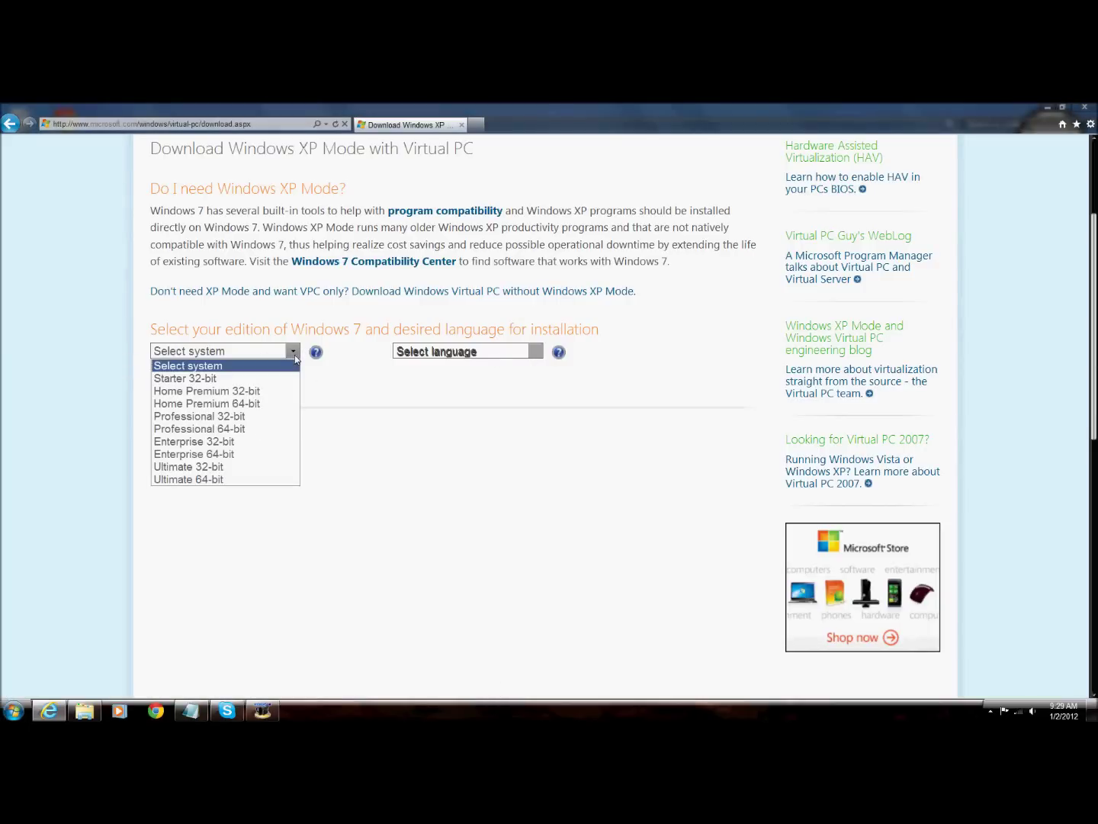
{"action": "left_click", "coordinate": [252, 481]}
Open the Computer window listing the drives from the Start menu
{"action": "left_click", "coordinate": [234, 352]}
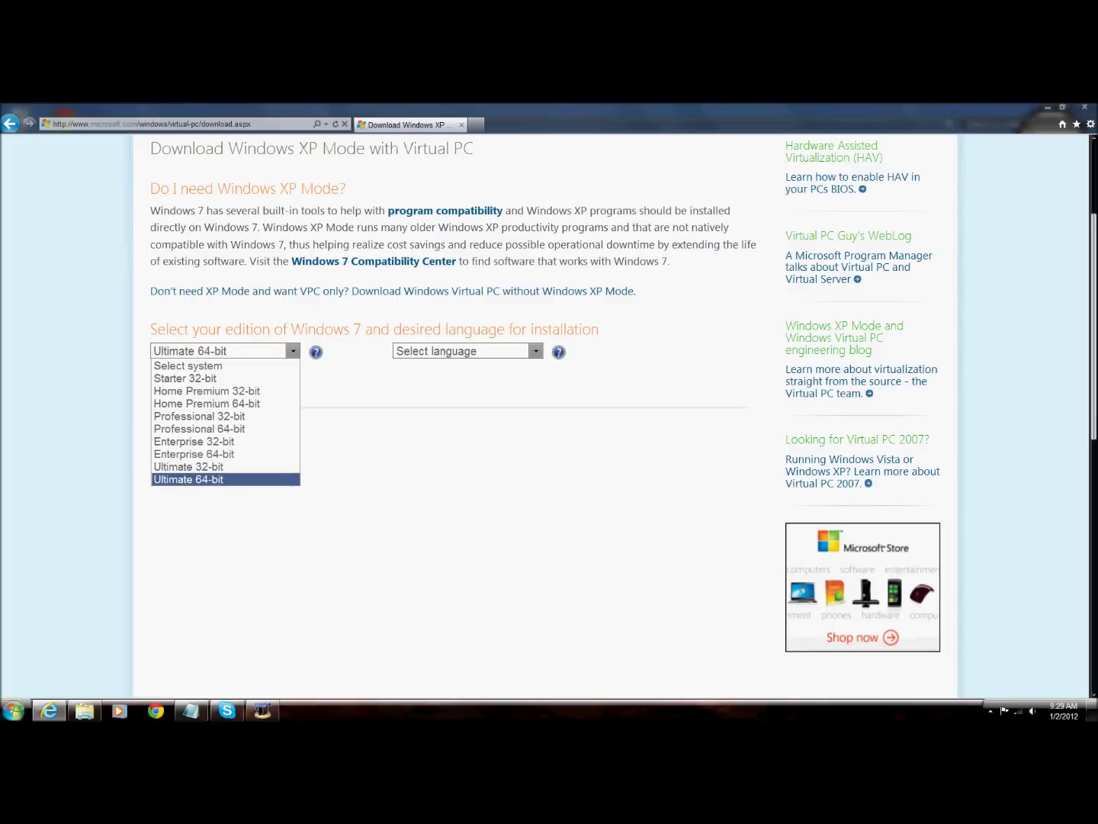
{"action": "left_click", "coordinate": [13, 711]}
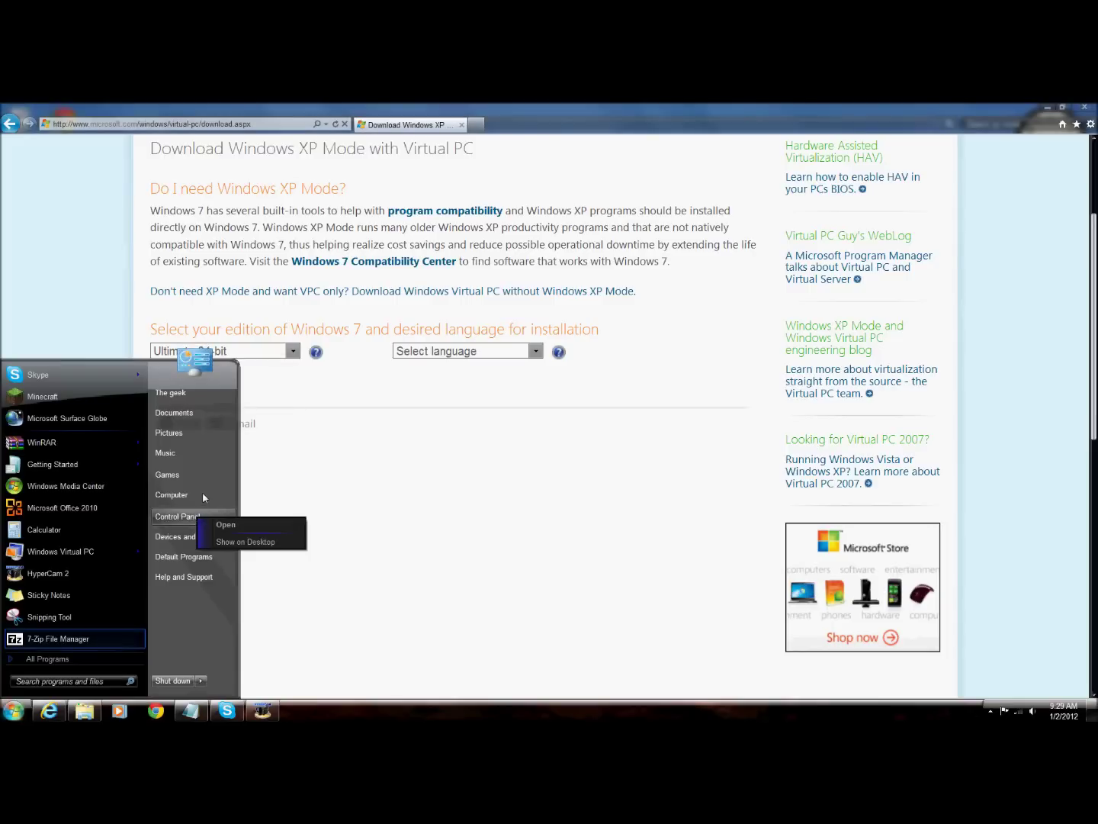
{"action": "left_click", "coordinate": [203, 491]}
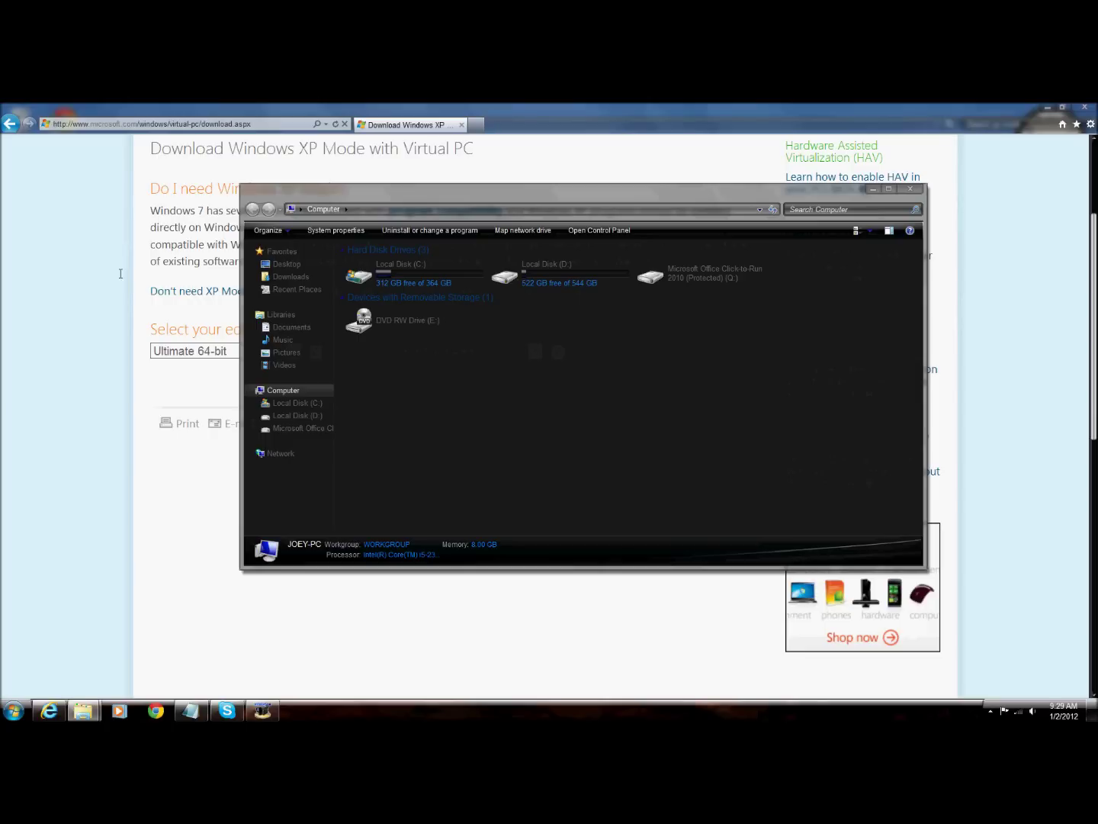
Inspect the Computer window's location path, then close the window
{"action": "left_click", "coordinate": [303, 216]}
{"action": "right_click", "coordinate": [326, 208]}
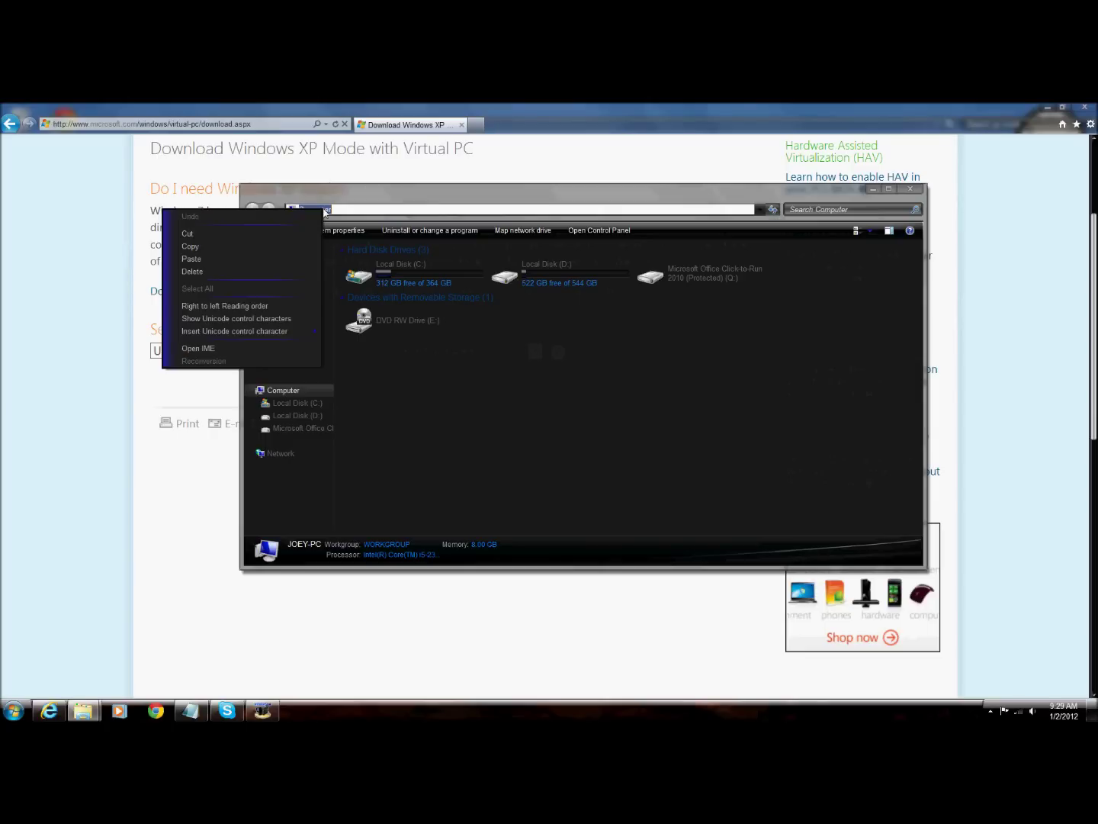
{"action": "left_click", "coordinate": [910, 189]}
Check System properties for Windows 7 Home Premium, 64-bit, then close it
{"action": "left_click", "coordinate": [14, 711]}
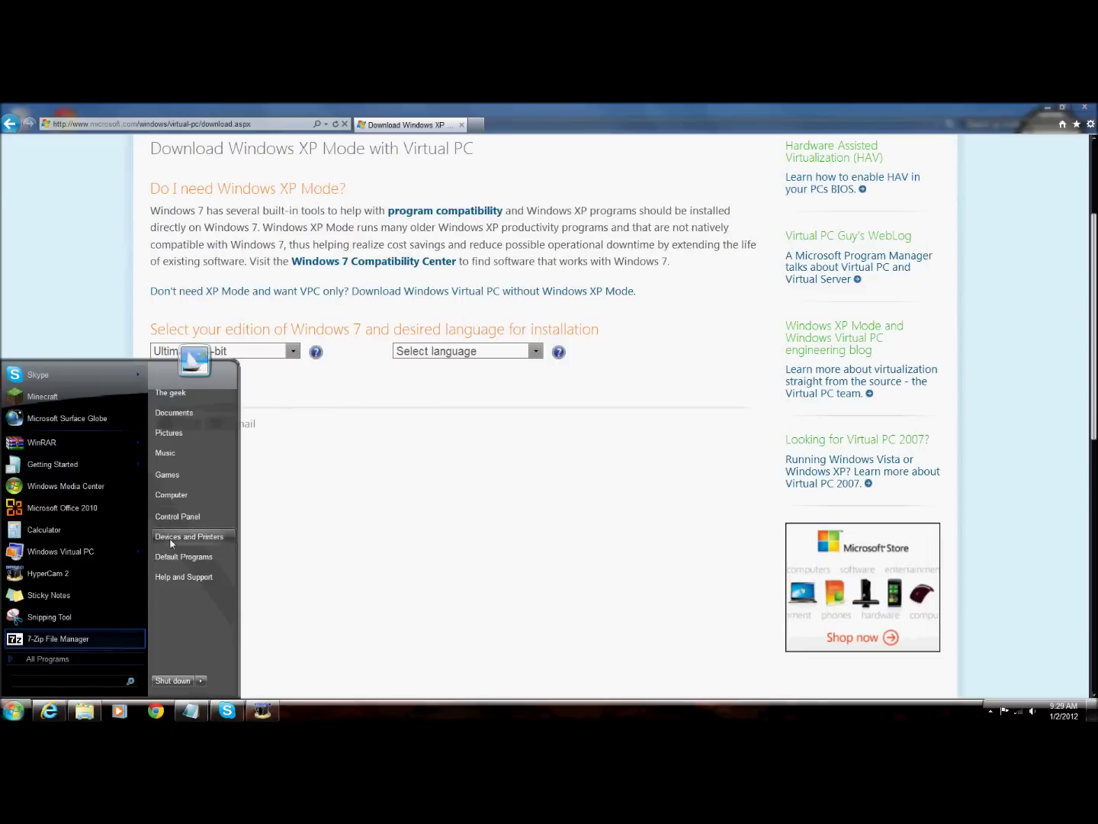
{"action": "right_click", "coordinate": [181, 486]}
{"action": "left_click", "coordinate": [220, 582]}
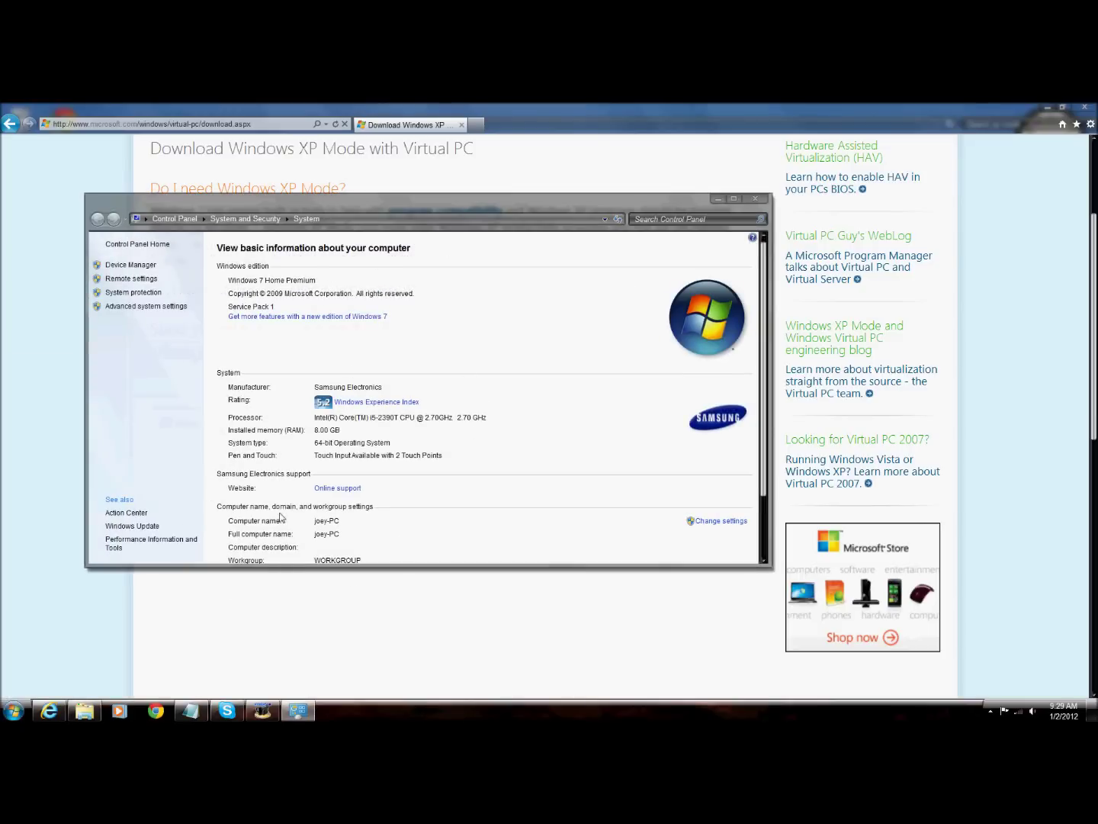
{"action": "scroll", "coordinate": [281, 518], "scroll_direction": "down", "scroll_amount": 2}
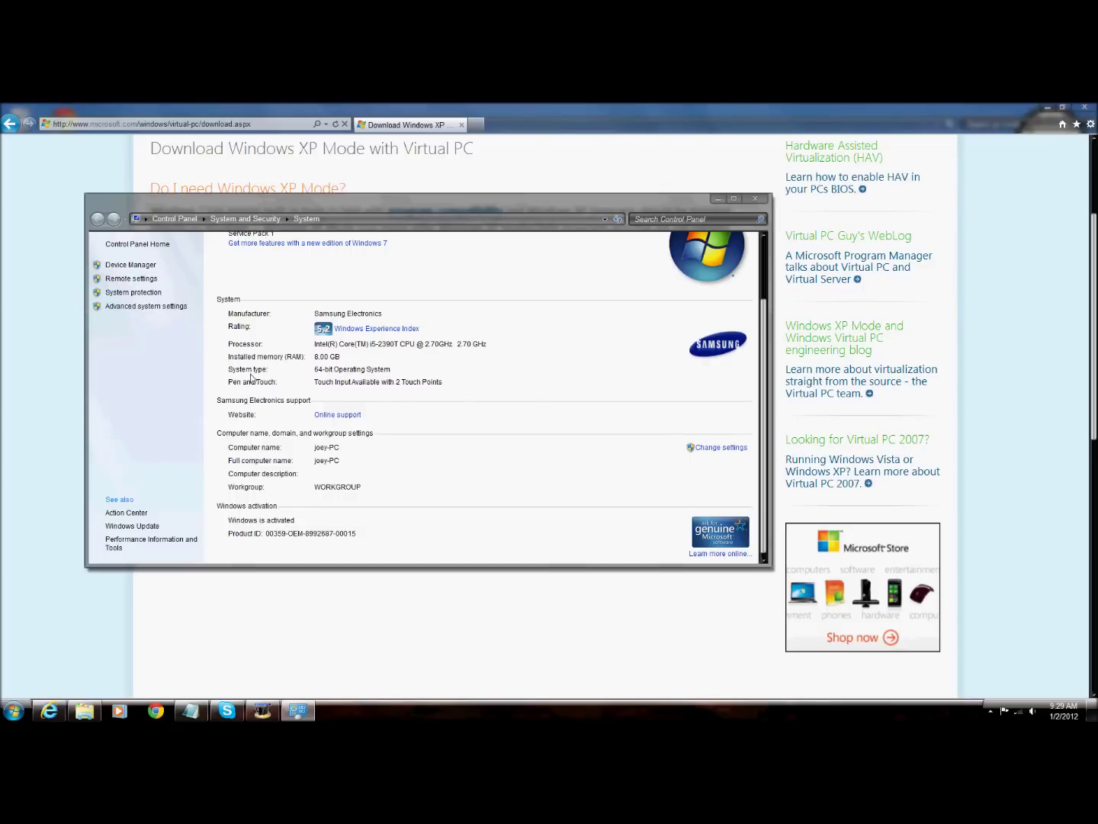
{"action": "left_click", "coordinate": [757, 198]}
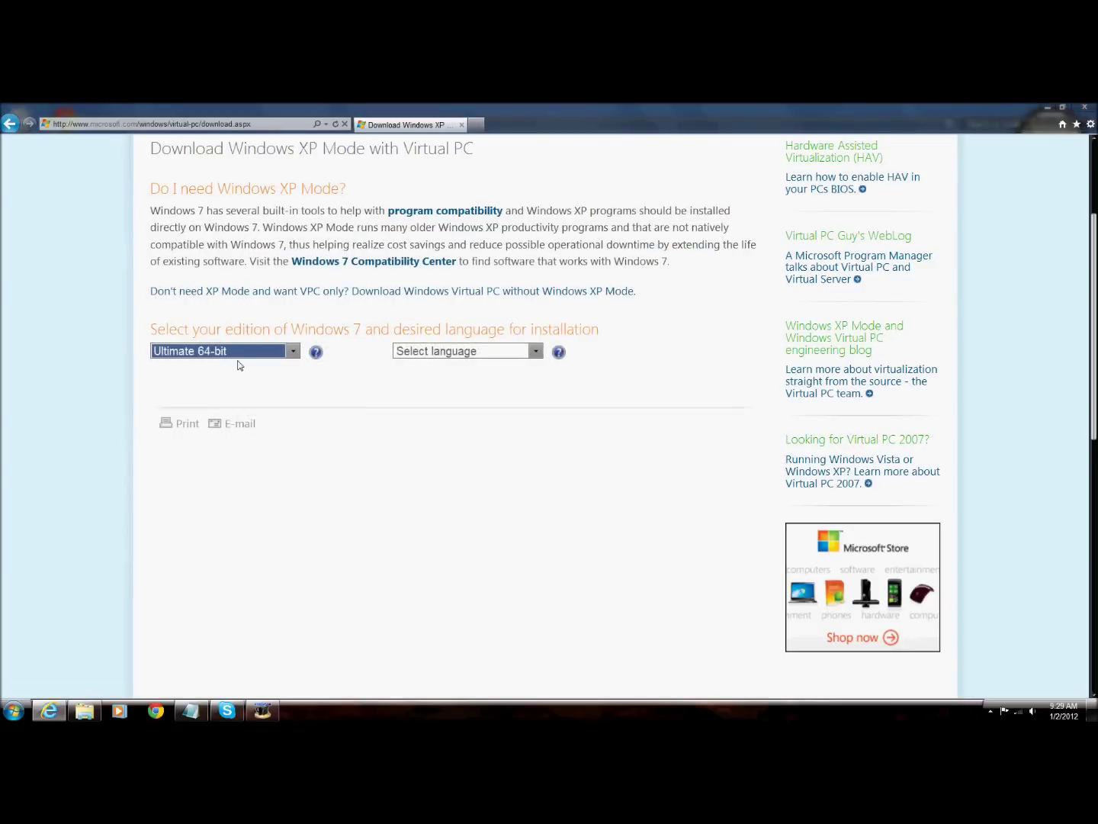
Select Ultimate 64-bit and English, then scroll to the XP Mode download steps
{"action": "left_click", "coordinate": [238, 350]}
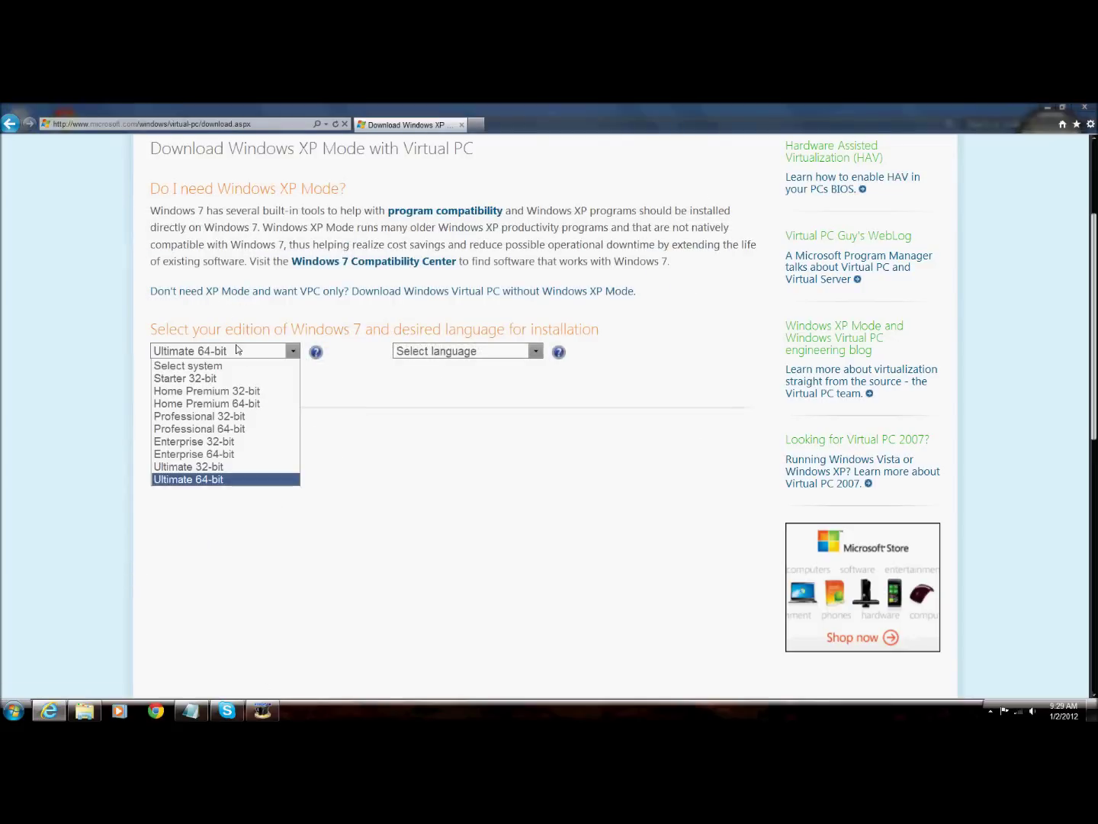
{"action": "left_click", "coordinate": [206, 479]}
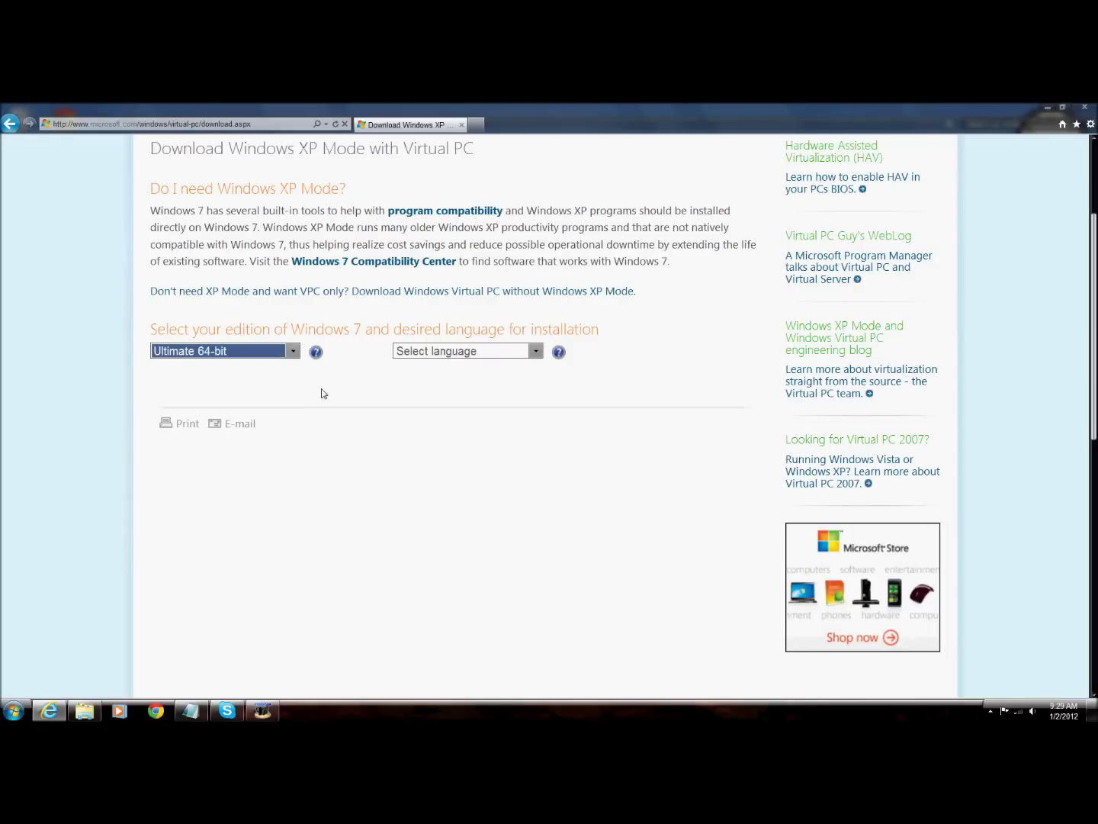
{"action": "left_click", "coordinate": [460, 354]}
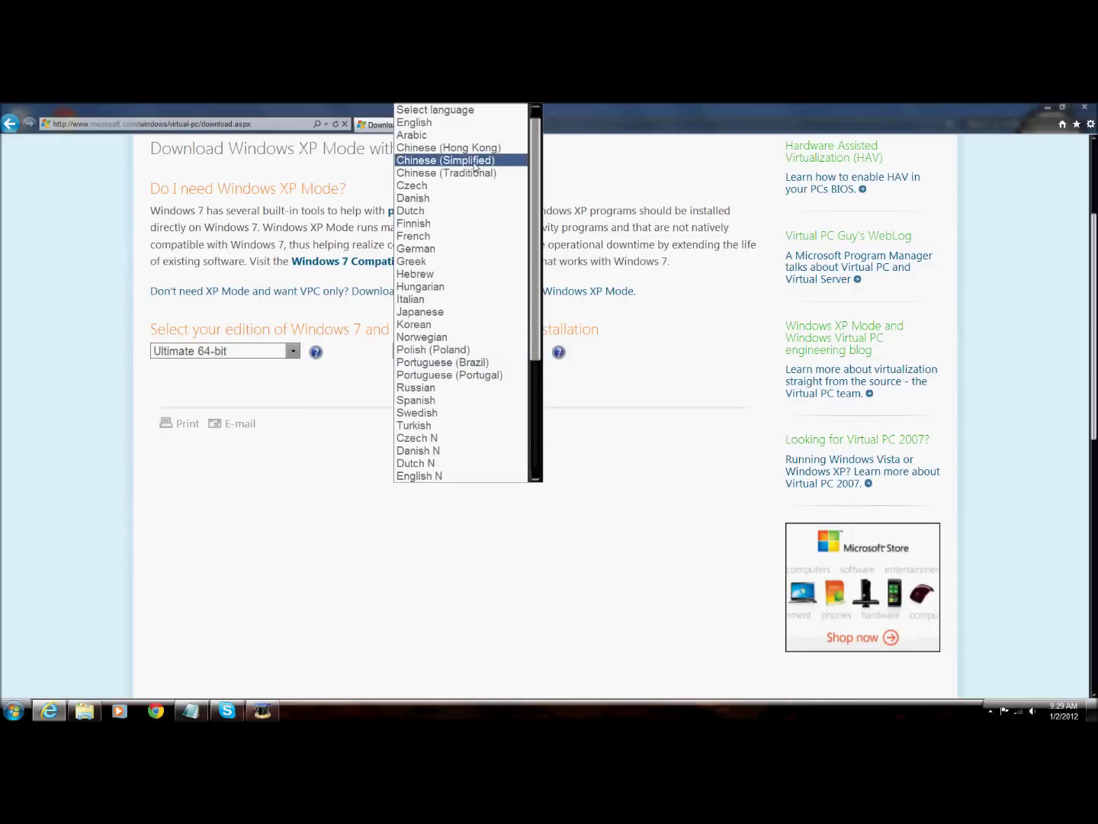
{"action": "left_click", "coordinate": [479, 124]}
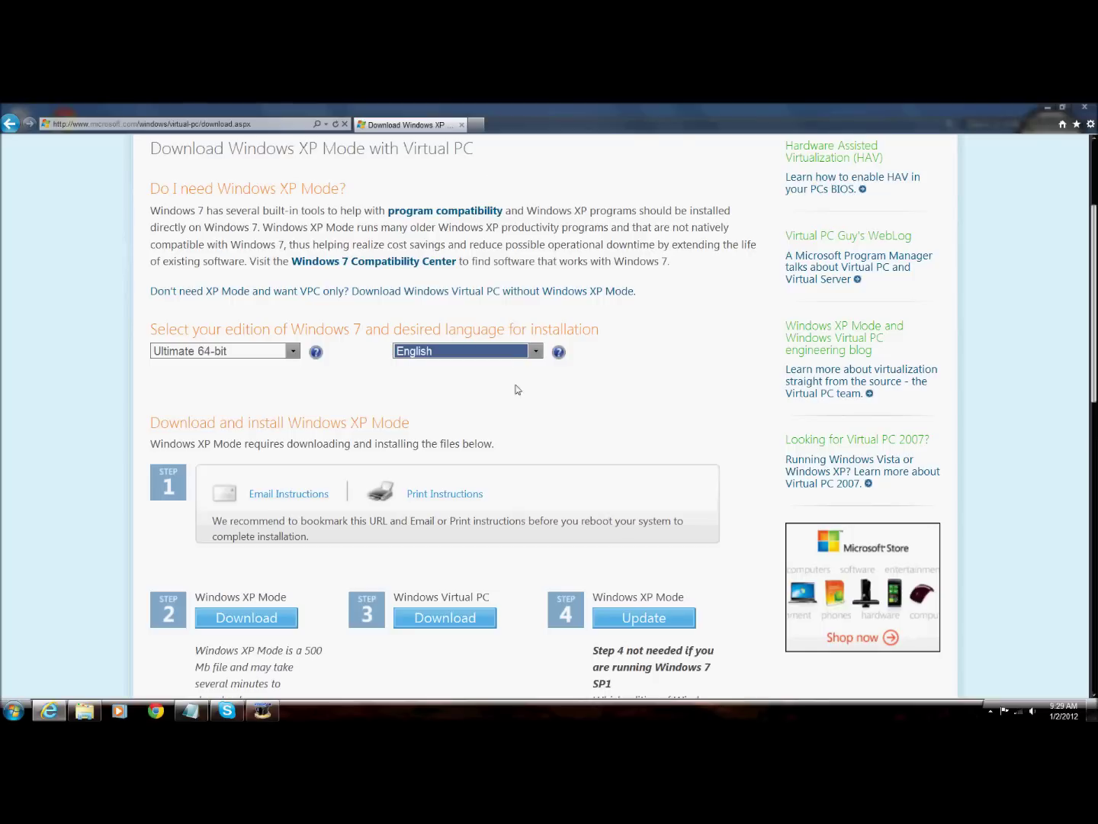
{"action": "scroll", "coordinate": [517, 389], "scroll_direction": "down", "scroll_amount": 3}
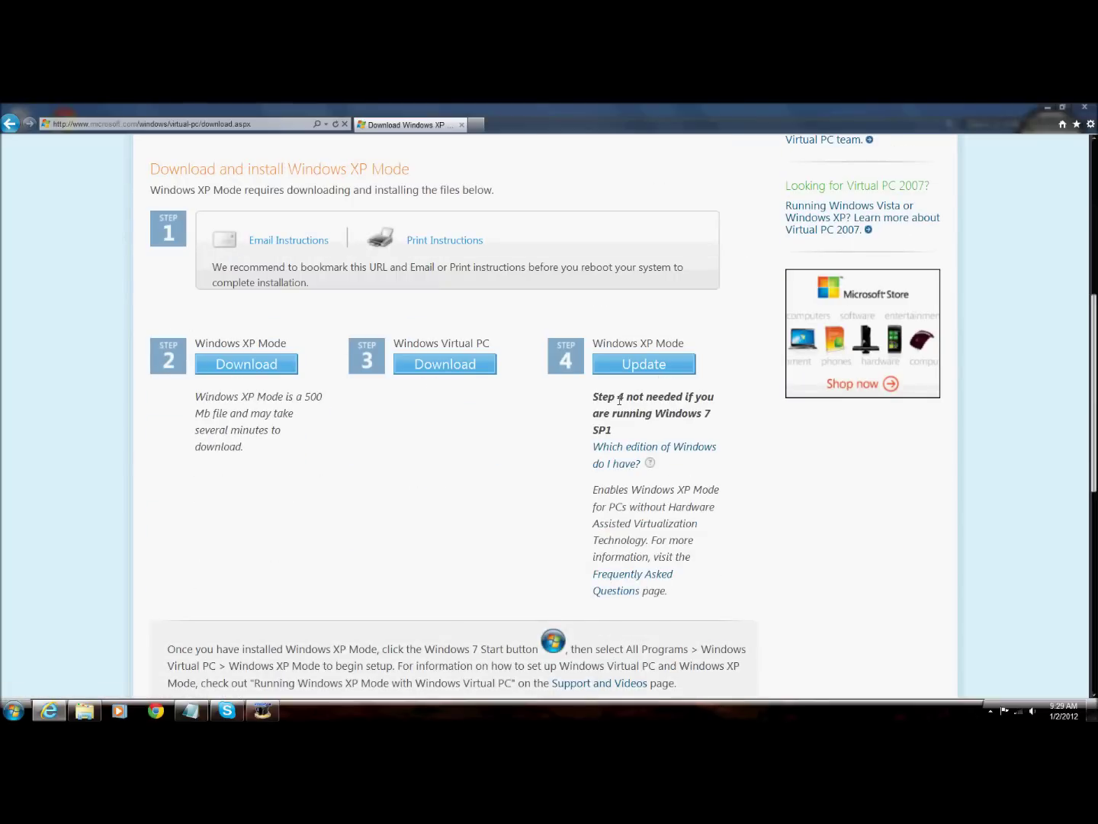
{"action": "mouse_move", "coordinate": [625, 443]}
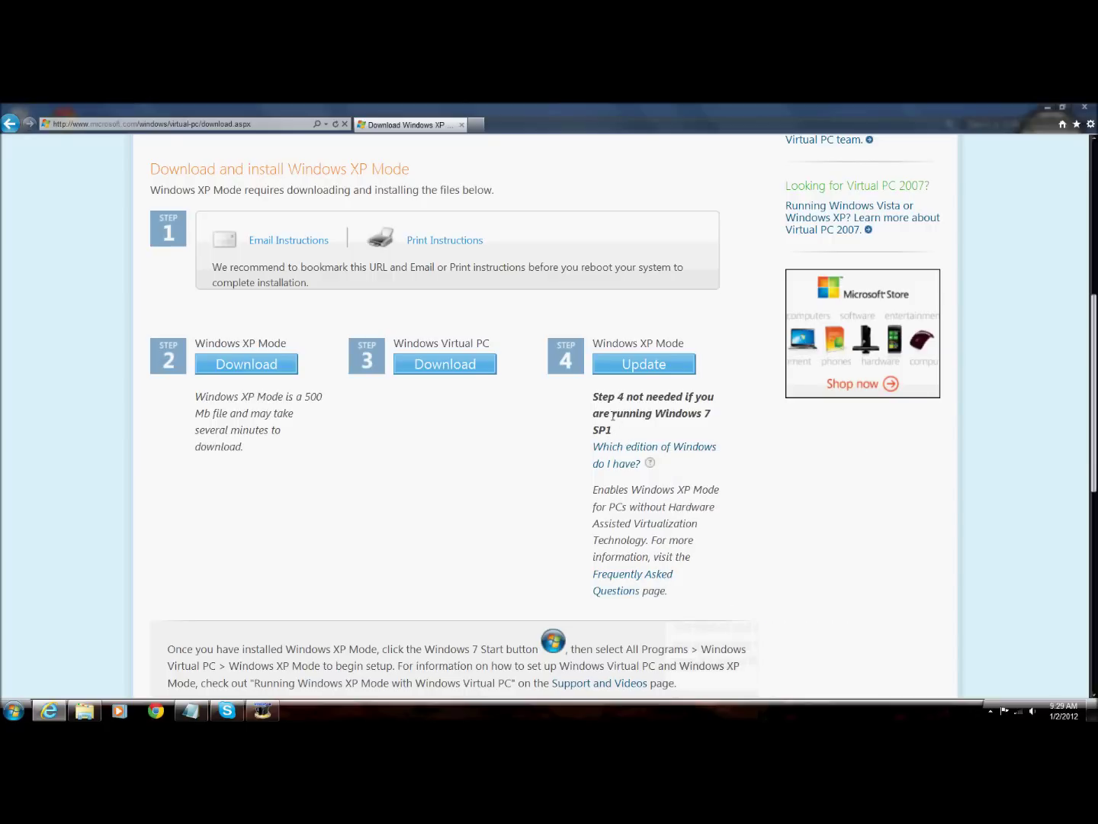
{"action": "mouse_move", "coordinate": [650, 462]}
Recheck the computer's System properties via Start > Computer, then close it
{"action": "left_click", "coordinate": [12, 710]}
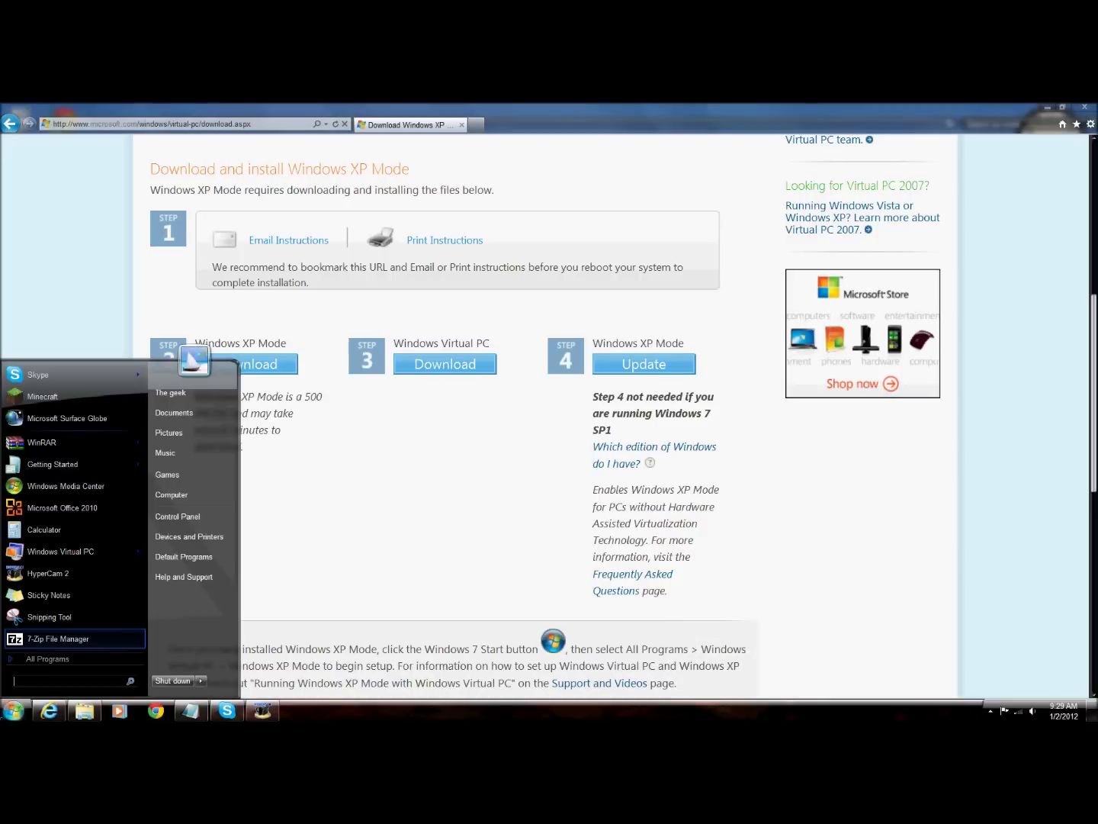
{"action": "right_click", "coordinate": [189, 495]}
{"action": "left_click", "coordinate": [214, 594]}
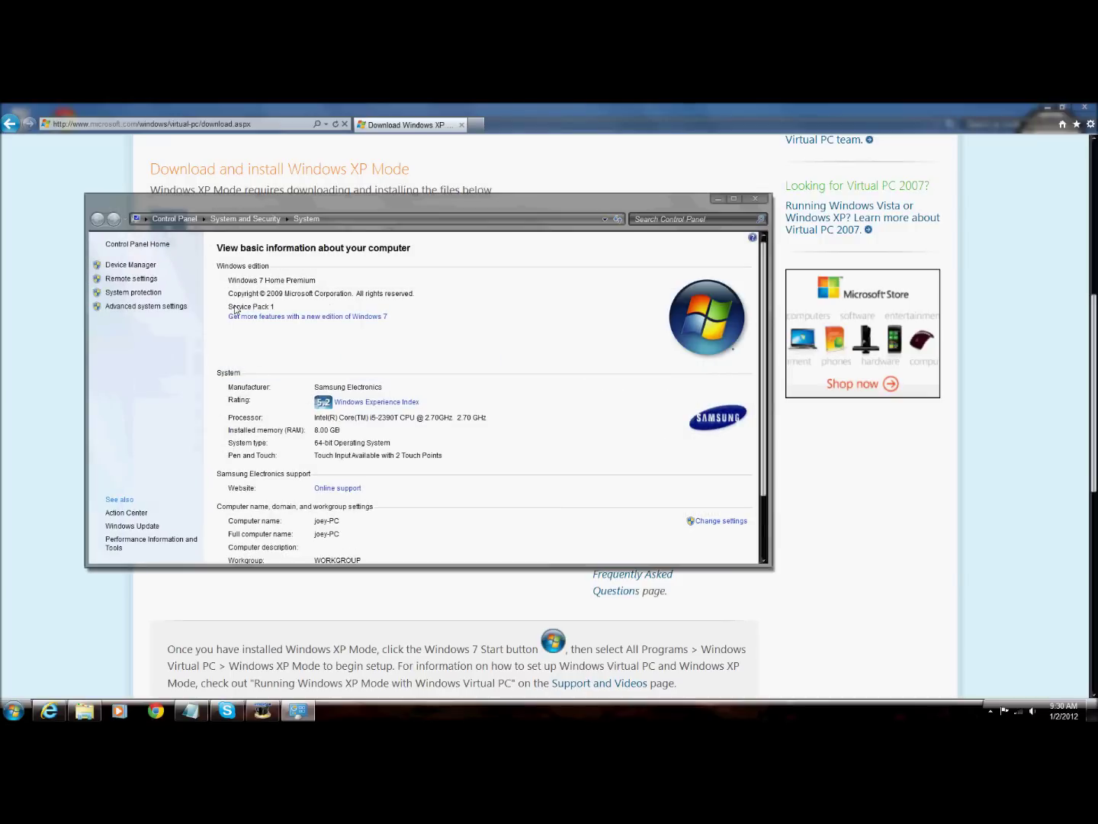
{"action": "left_click", "coordinate": [755, 199]}
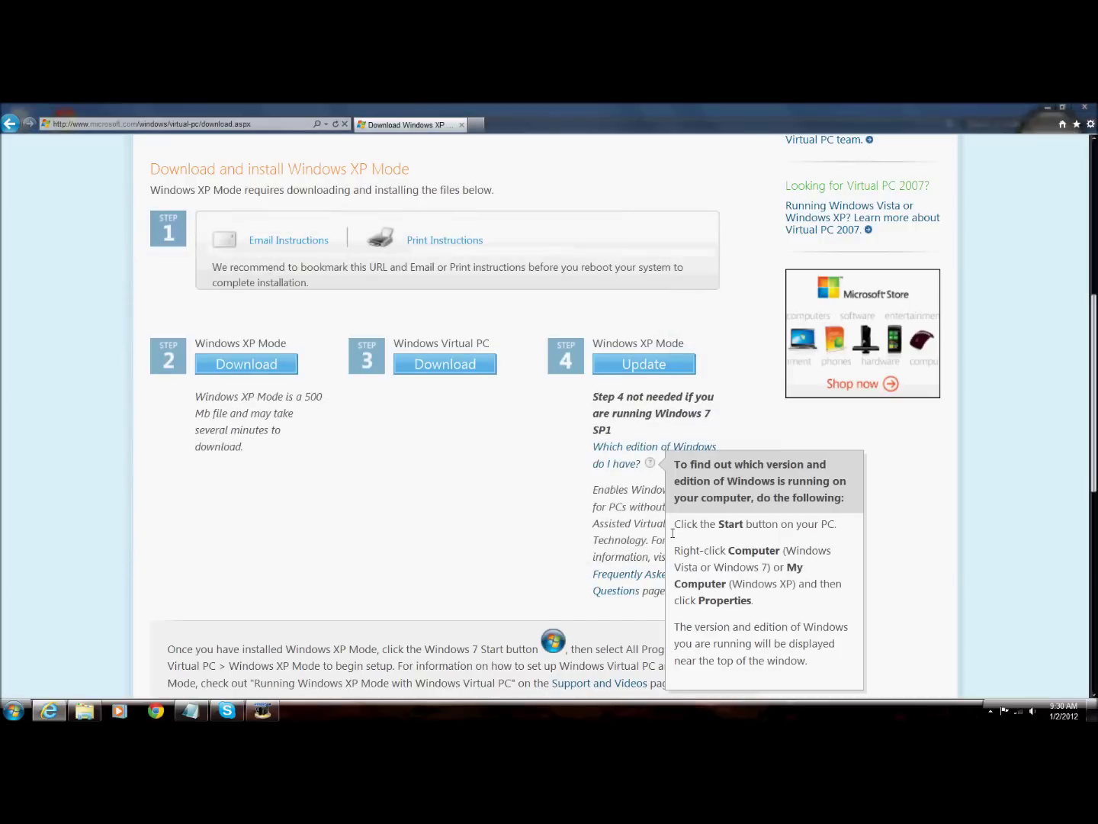
Scroll the download page and minimize Internet Explorer to show the xp mode folder
{"action": "scroll", "coordinate": [536, 397], "scroll_direction": "down", "scroll_amount": 3}
{"action": "scroll", "coordinate": [542, 421], "scroll_direction": "up", "scroll_amount": 3}
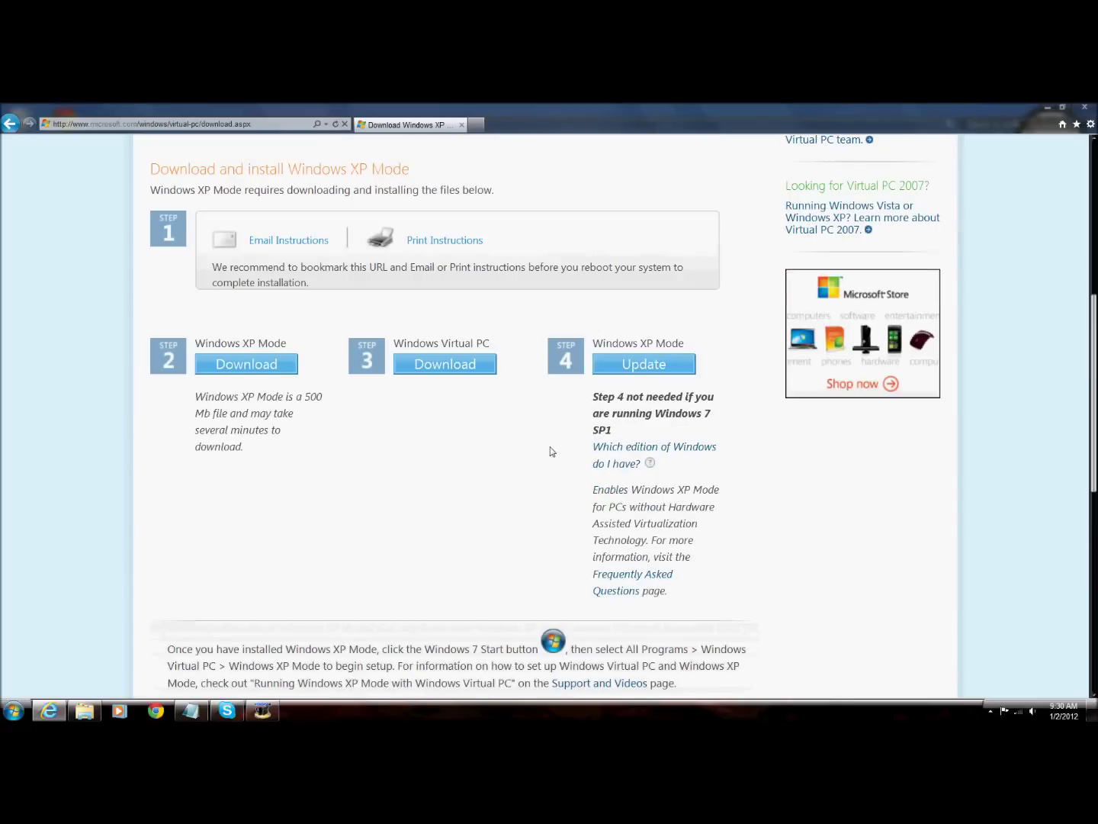
{"action": "left_click", "coordinate": [1045, 106]}
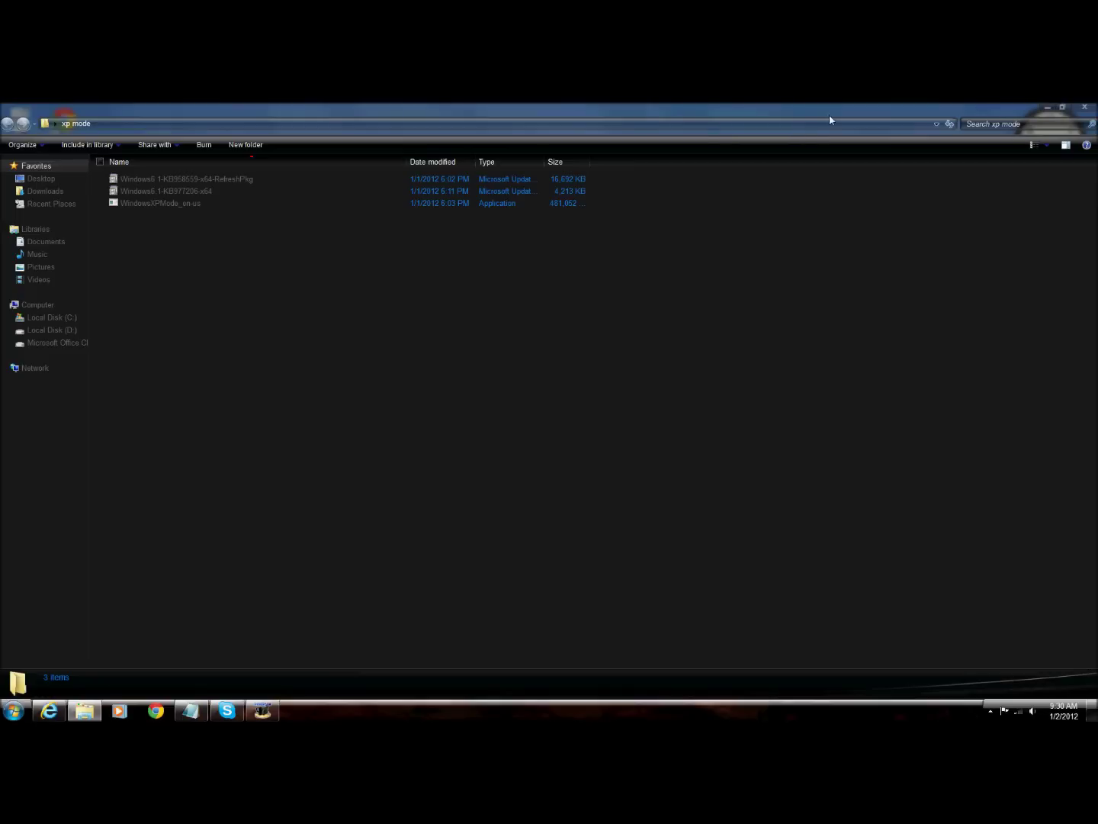
Run the KB958559 RefreshPkg update installer, then cancel it
{"action": "left_click_drag", "start_coordinate": [342, 460], "coordinate": [148, 279]}
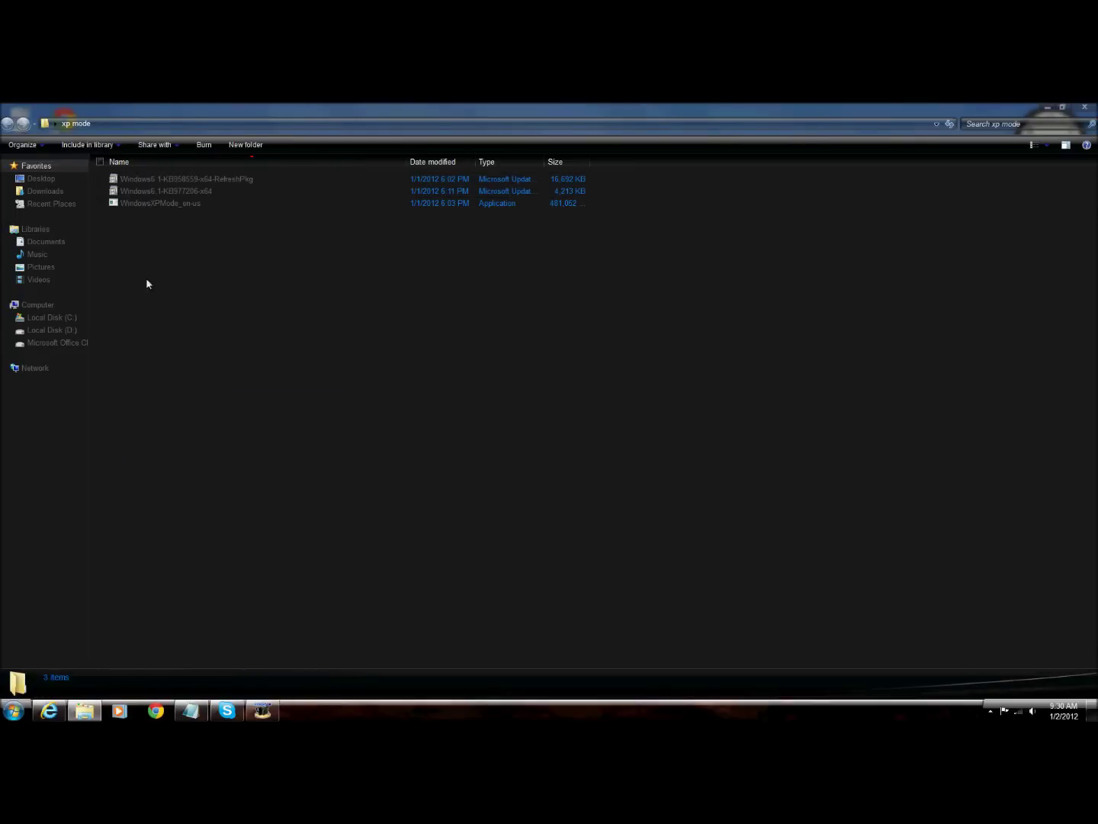
{"action": "left_click", "coordinate": [164, 179]}
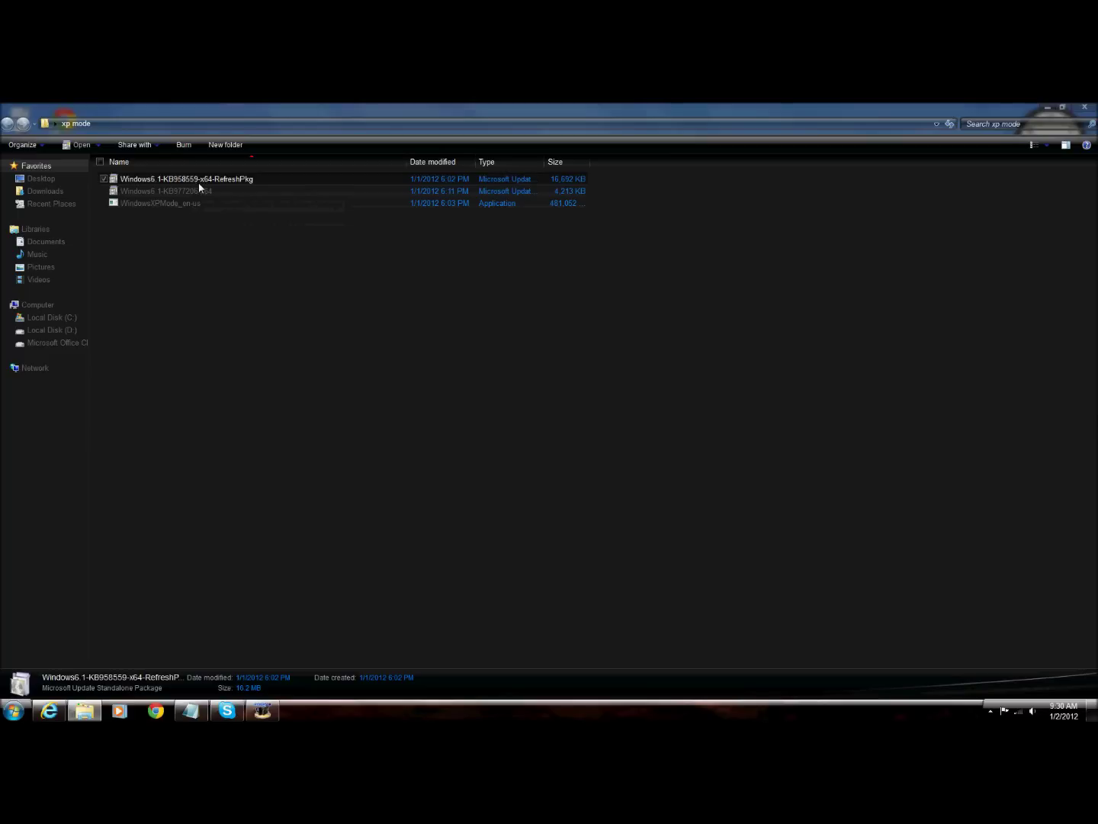
{"action": "double_click", "coordinate": [267, 183]}
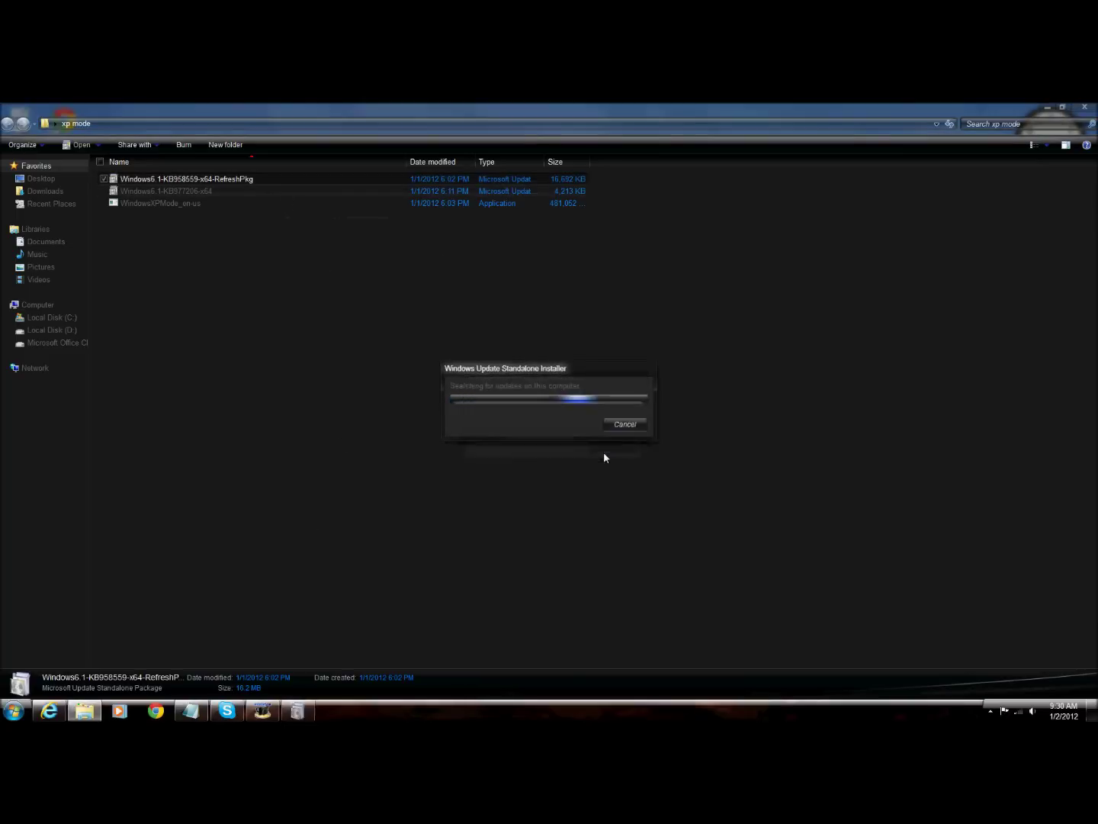
{"action": "left_click", "coordinate": [630, 424]}
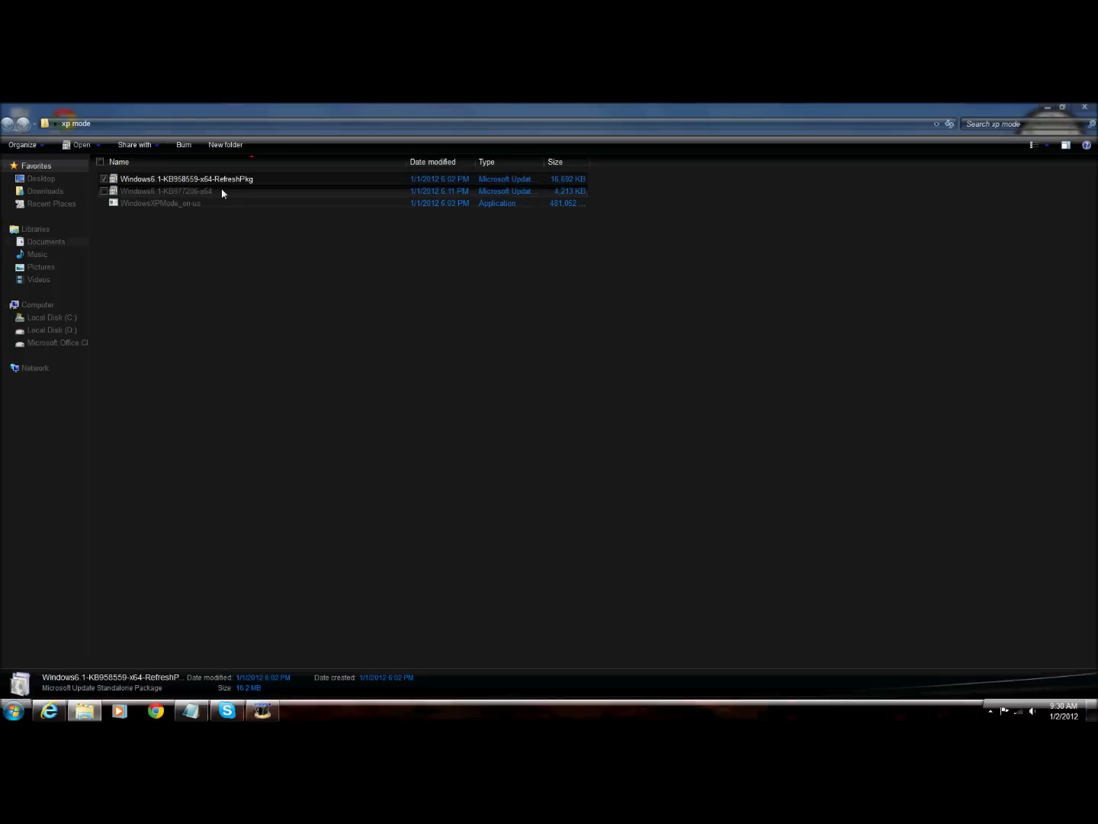
Run Windows6.1-KB977206-x64, dismiss the 'not applicable' message, and clear the selection
{"action": "double_click", "coordinate": [225, 191]}
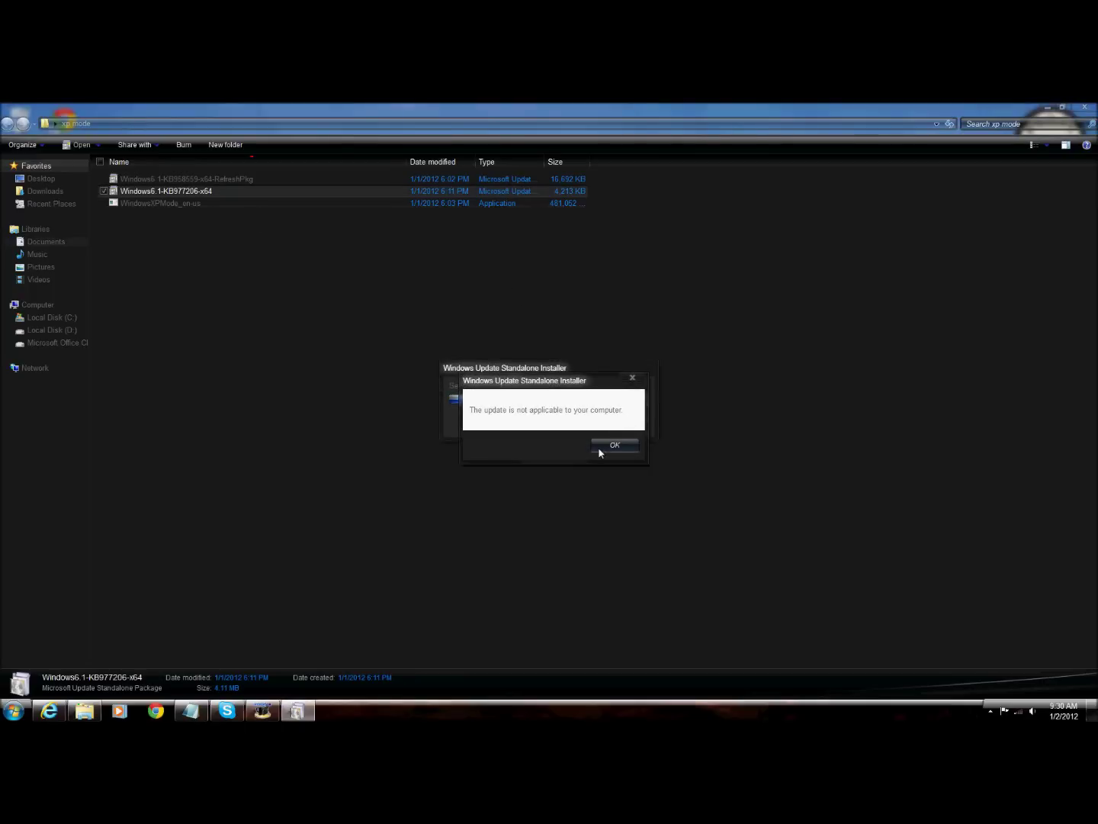
{"action": "left_click", "coordinate": [598, 449]}
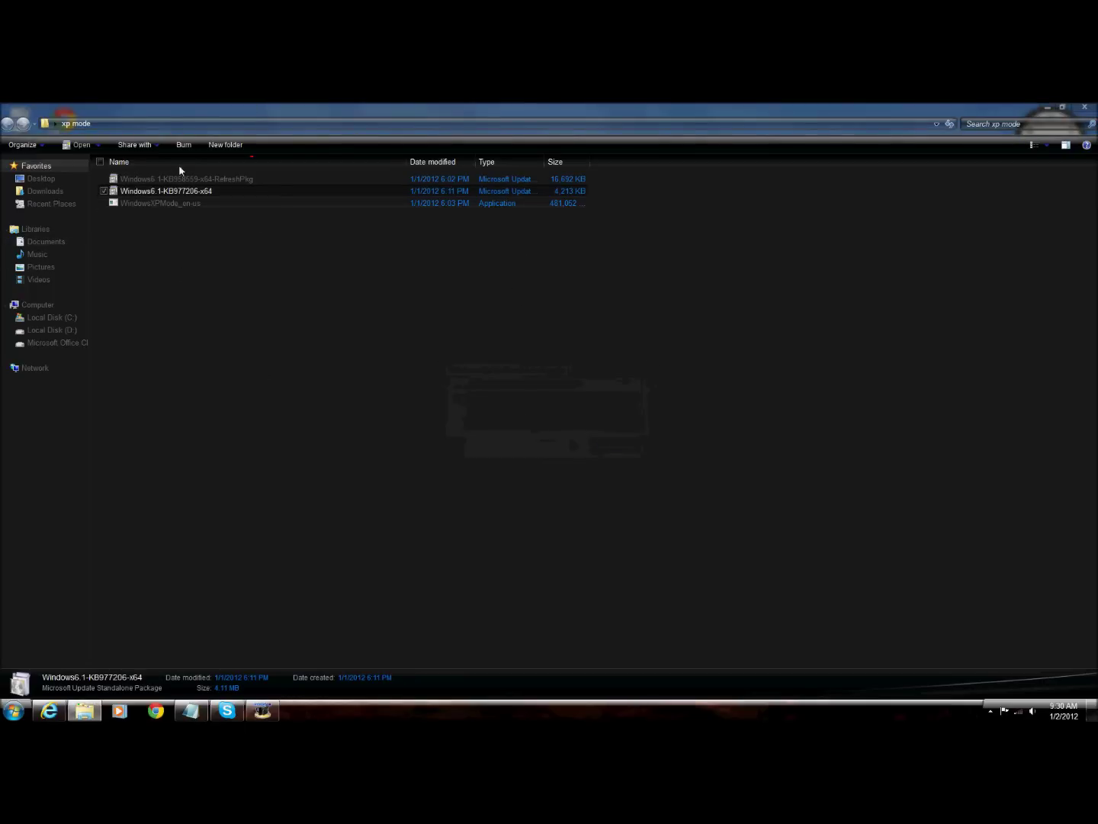
{"action": "left_click", "coordinate": [350, 316]}
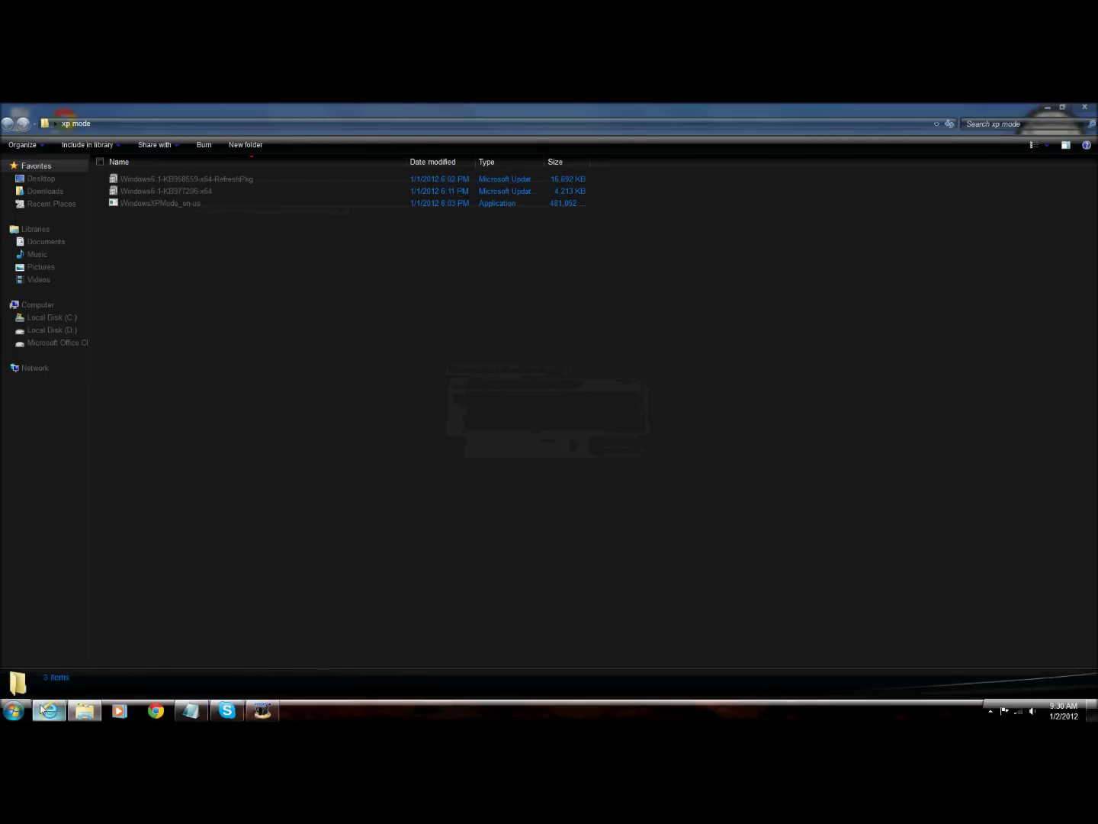
Search the web for '7 zip' from the browser's address bar
{"action": "left_click", "coordinate": [50, 710]}
{"action": "left_click", "coordinate": [218, 124]}
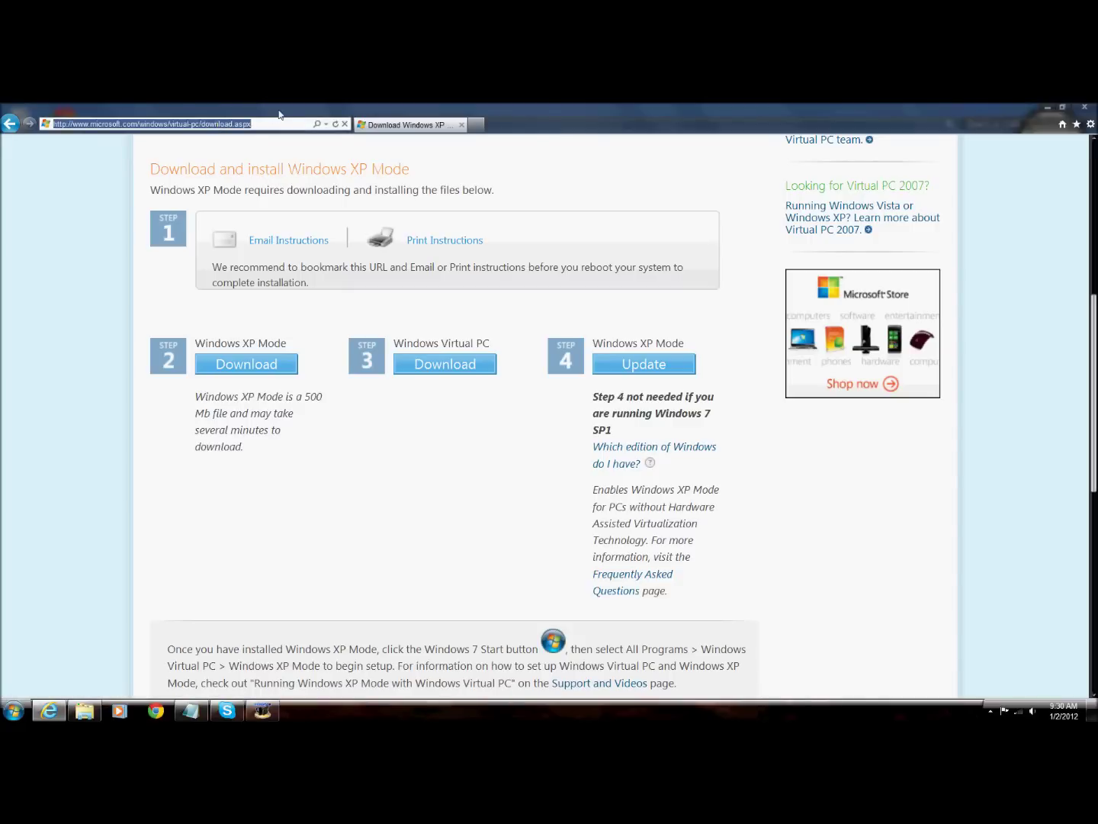
{"action": "key", "text": "BackSpace"}
{"action": "type", "text": "7 "}
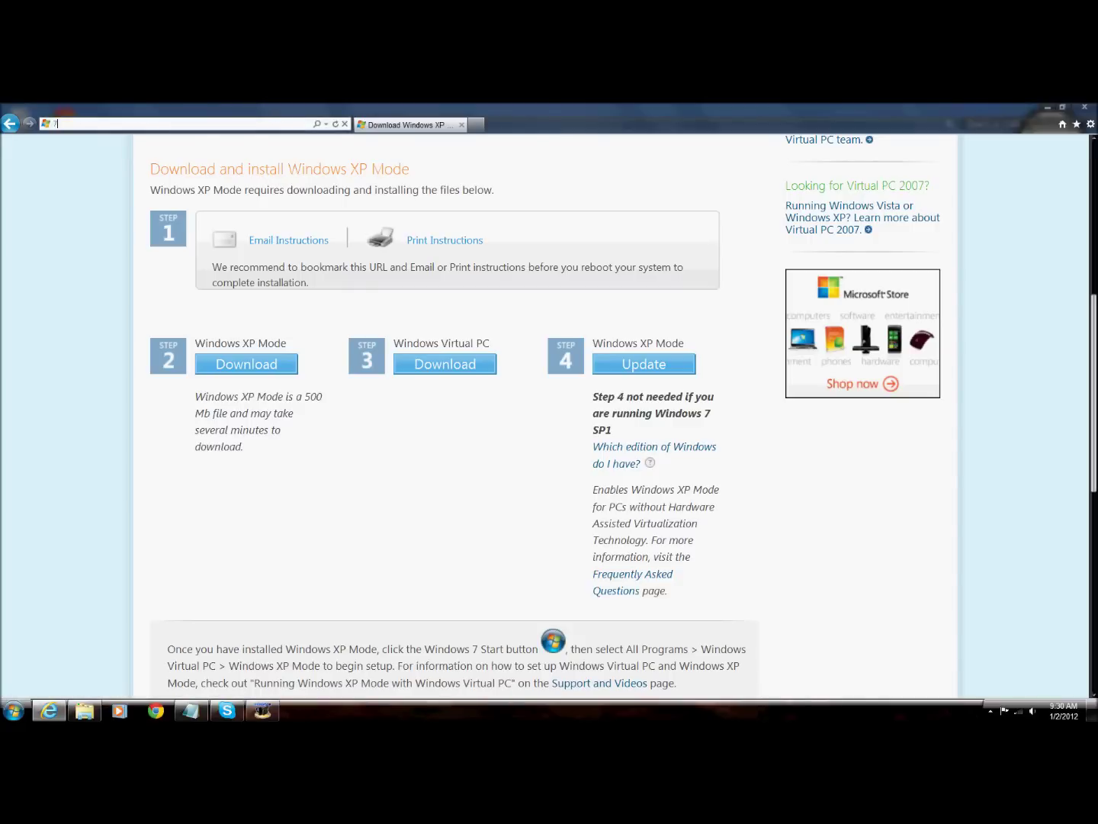
{"action": "type", "text": "zip"}
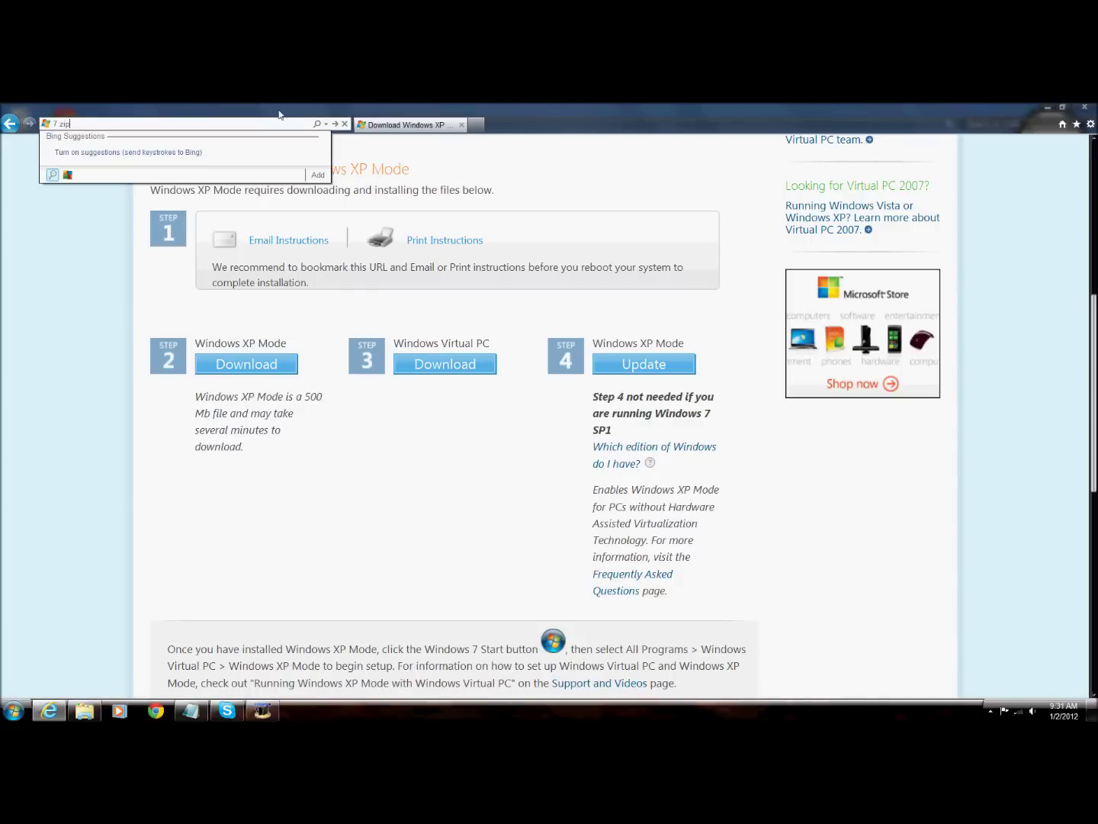
{"action": "key", "text": "Return"}
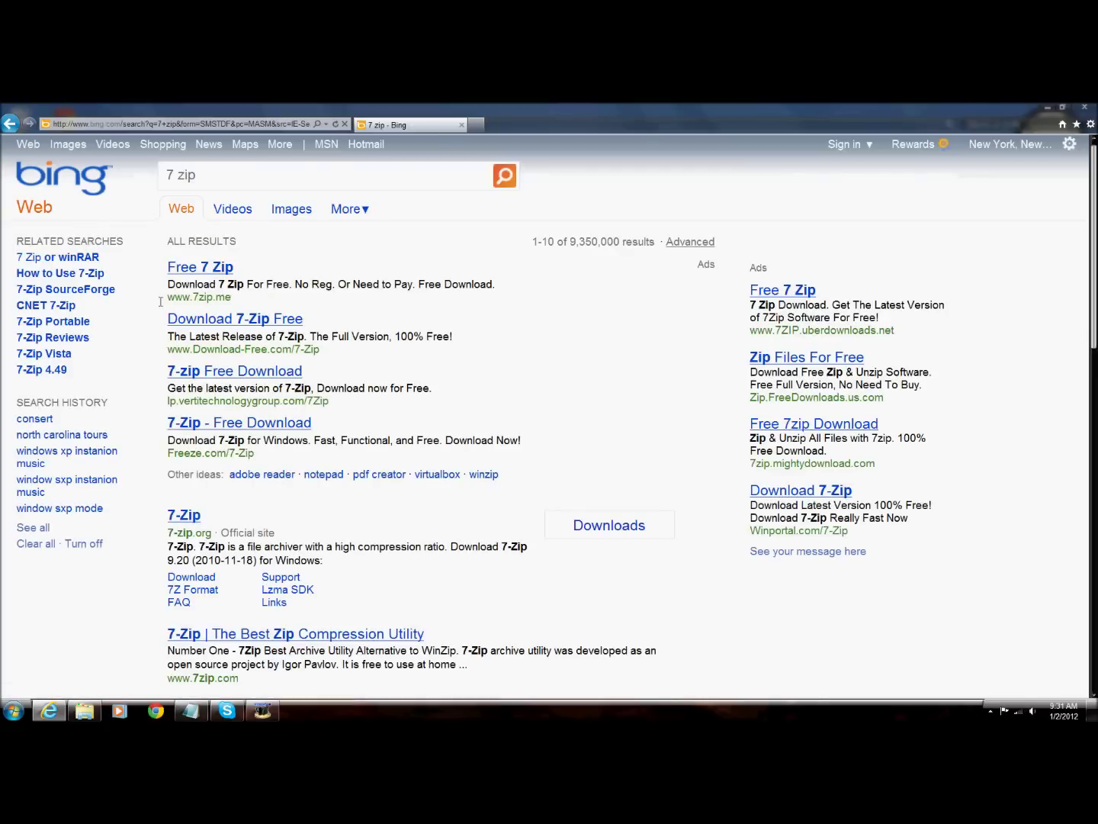
Try the Download 7-Zip Free result, then return and open the official 7-zip.org page
{"action": "left_click", "coordinate": [202, 322]}
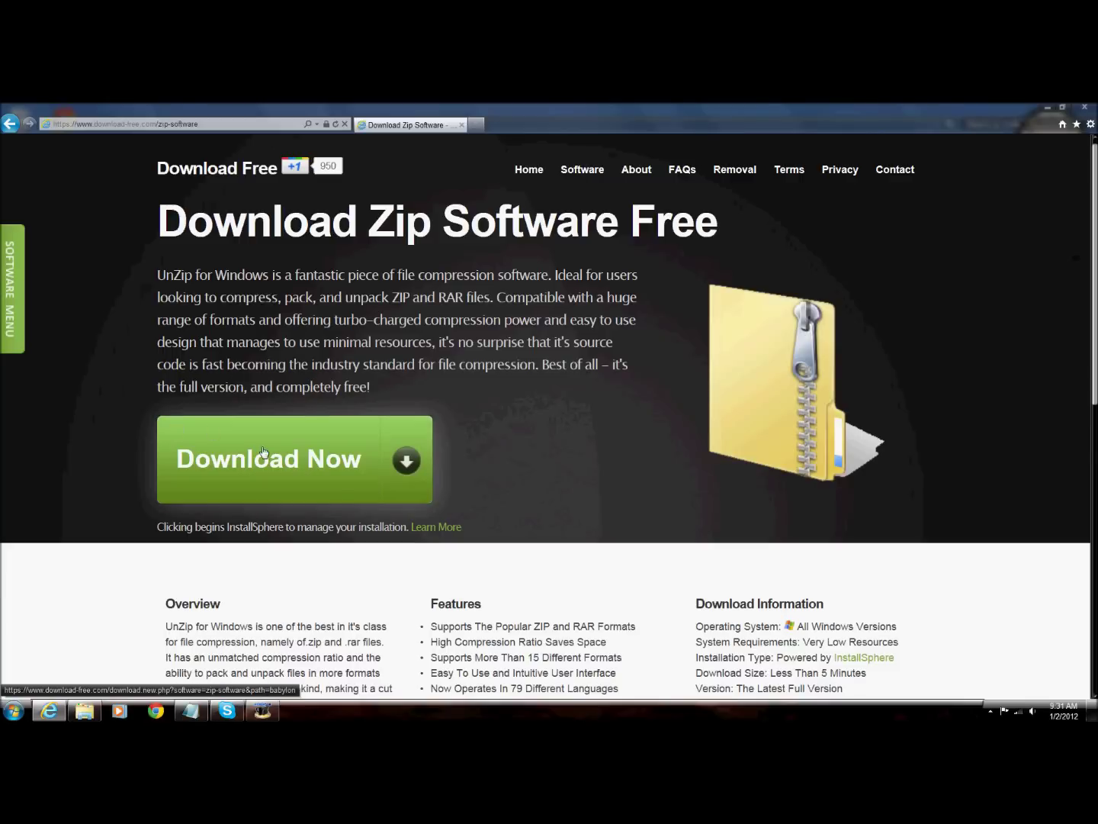
{"action": "left_click", "coordinate": [11, 123]}
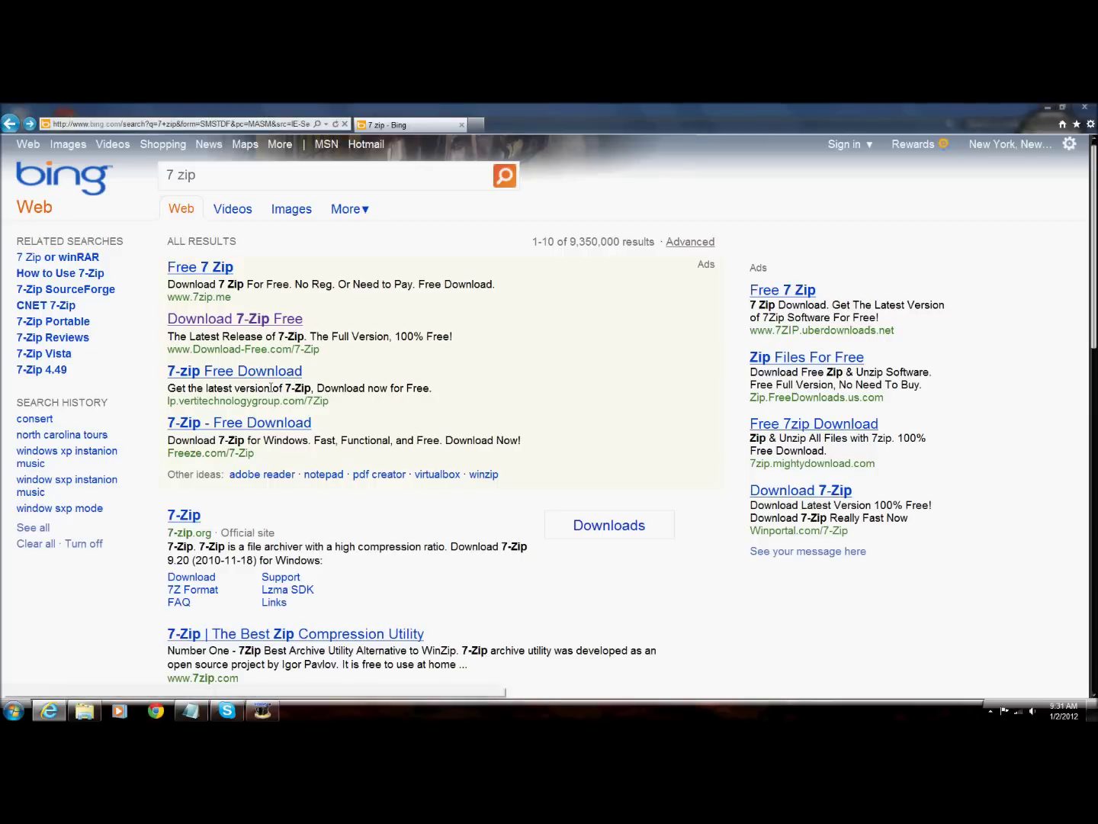
{"action": "left_click", "coordinate": [174, 525]}
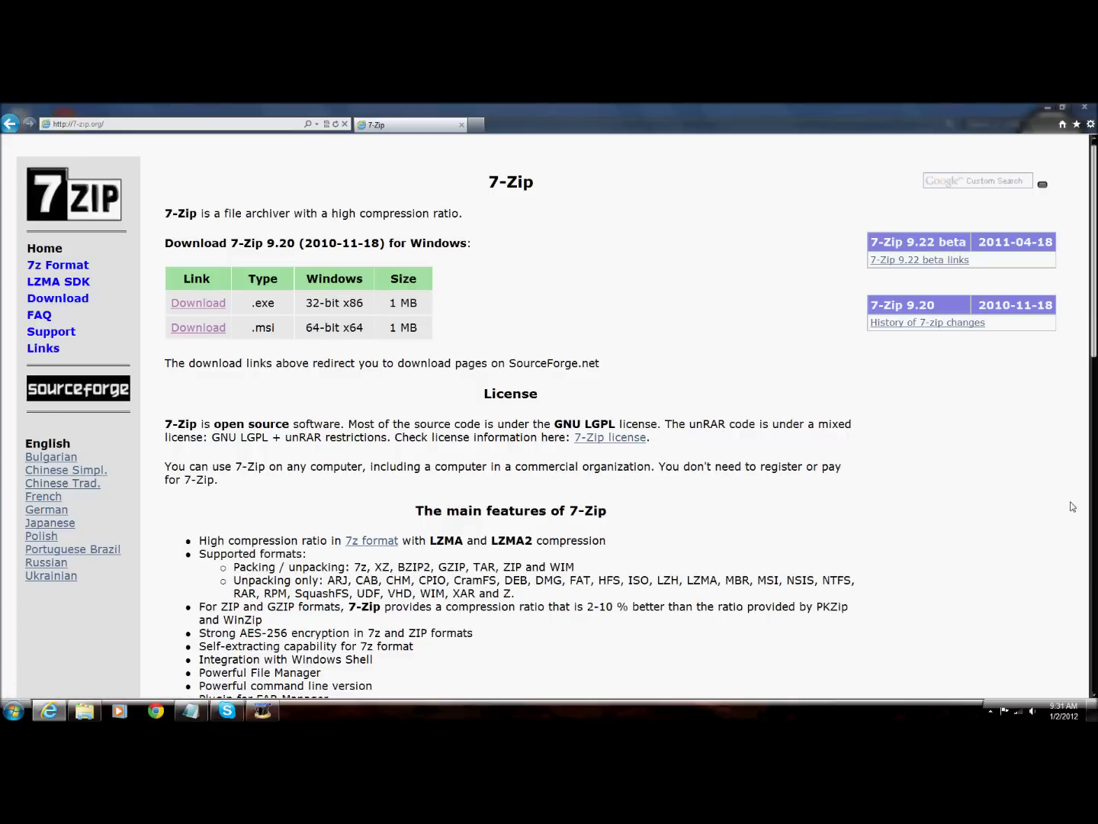
Use 7-Zip's Extract to "WindowsXPMode_en-us\" on the installer in the xp mode folder
{"action": "left_click", "coordinate": [1047, 106]}
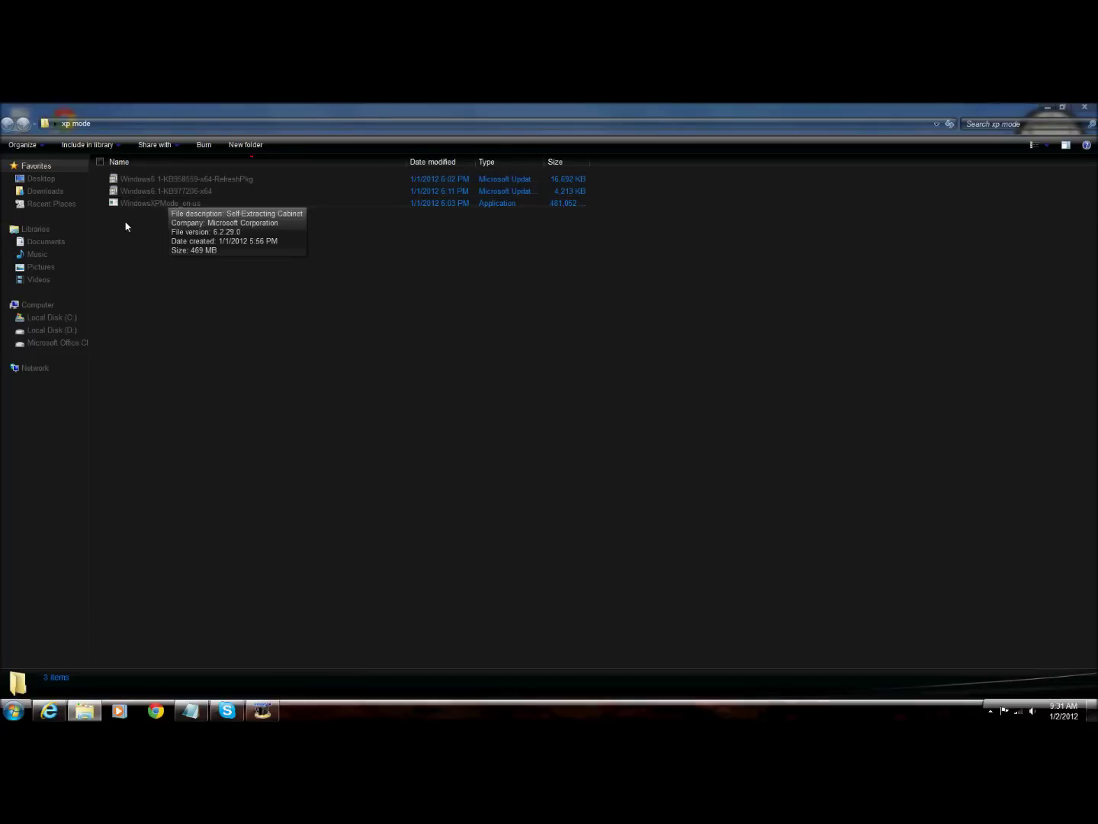
{"action": "left_click", "coordinate": [181, 206]}
{"action": "right_click", "coordinate": [187, 207]}
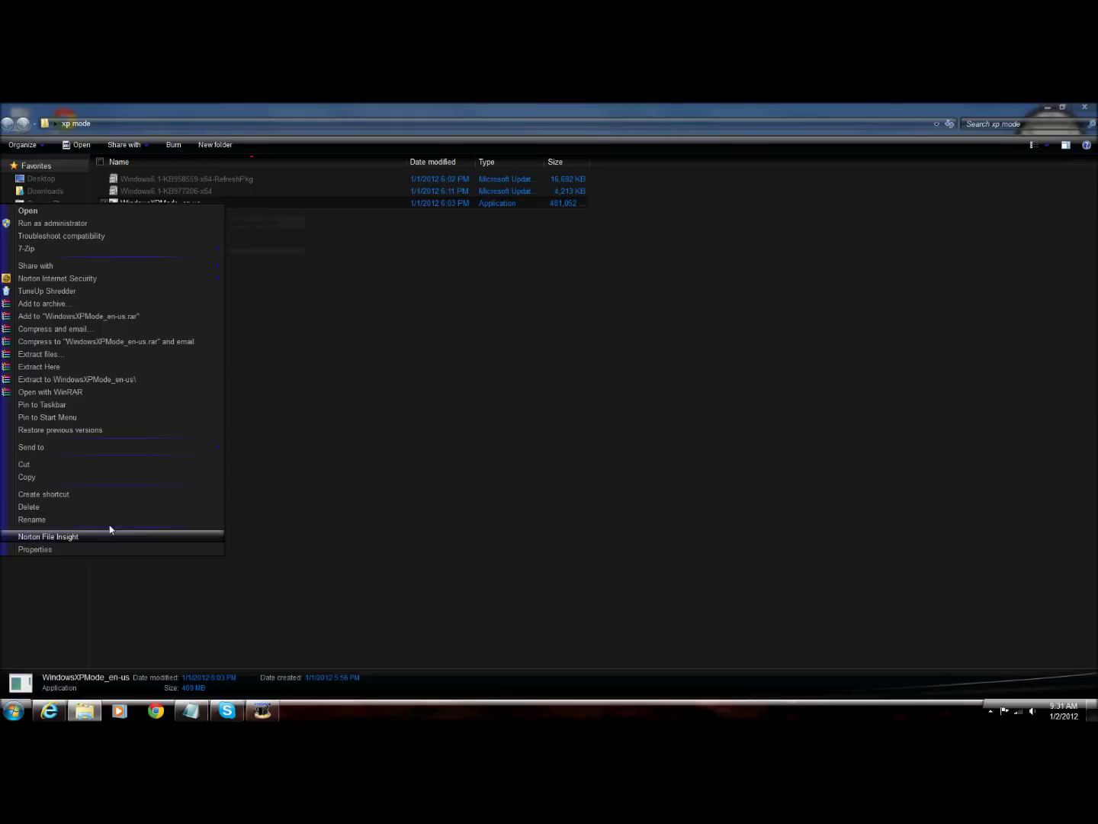
{"action": "mouse_move", "coordinate": [100, 258]}
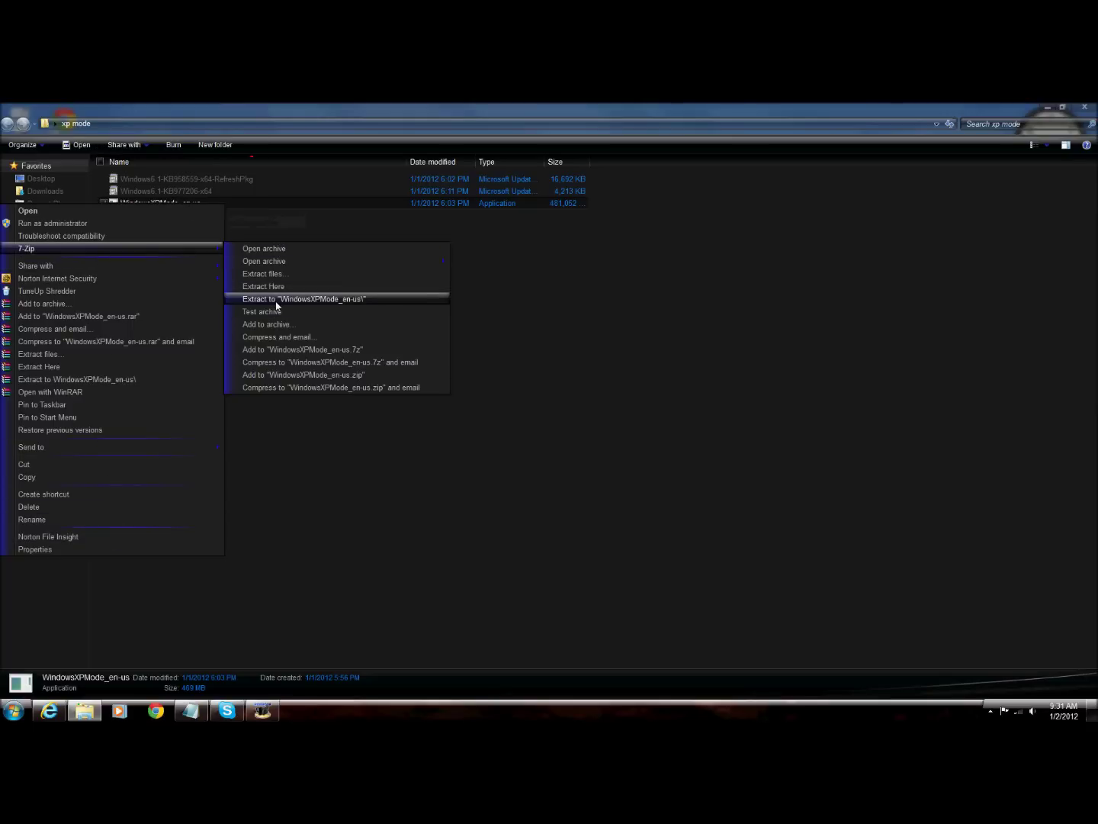
{"action": "left_click", "coordinate": [276, 301]}
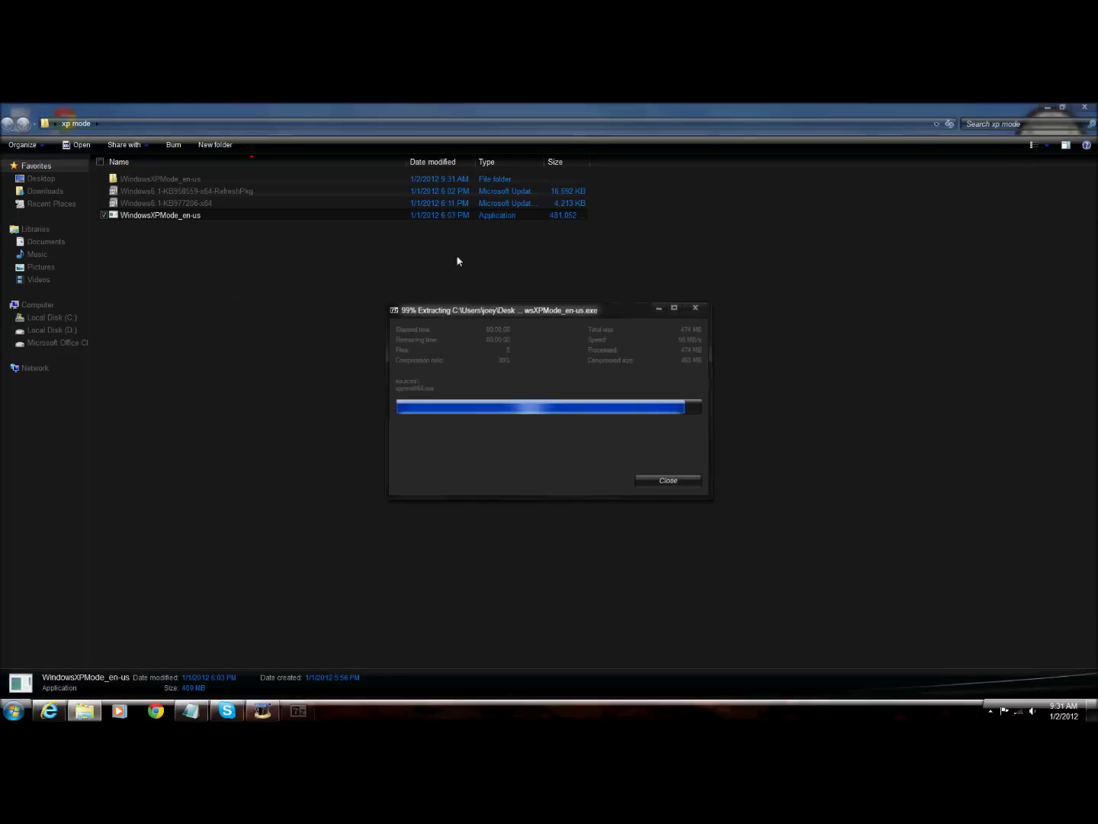
Open WindowsXPMode_en-us\sources and 7-Zip extract the xpm file to "xpm~\"
{"action": "double_click", "coordinate": [209, 177]}
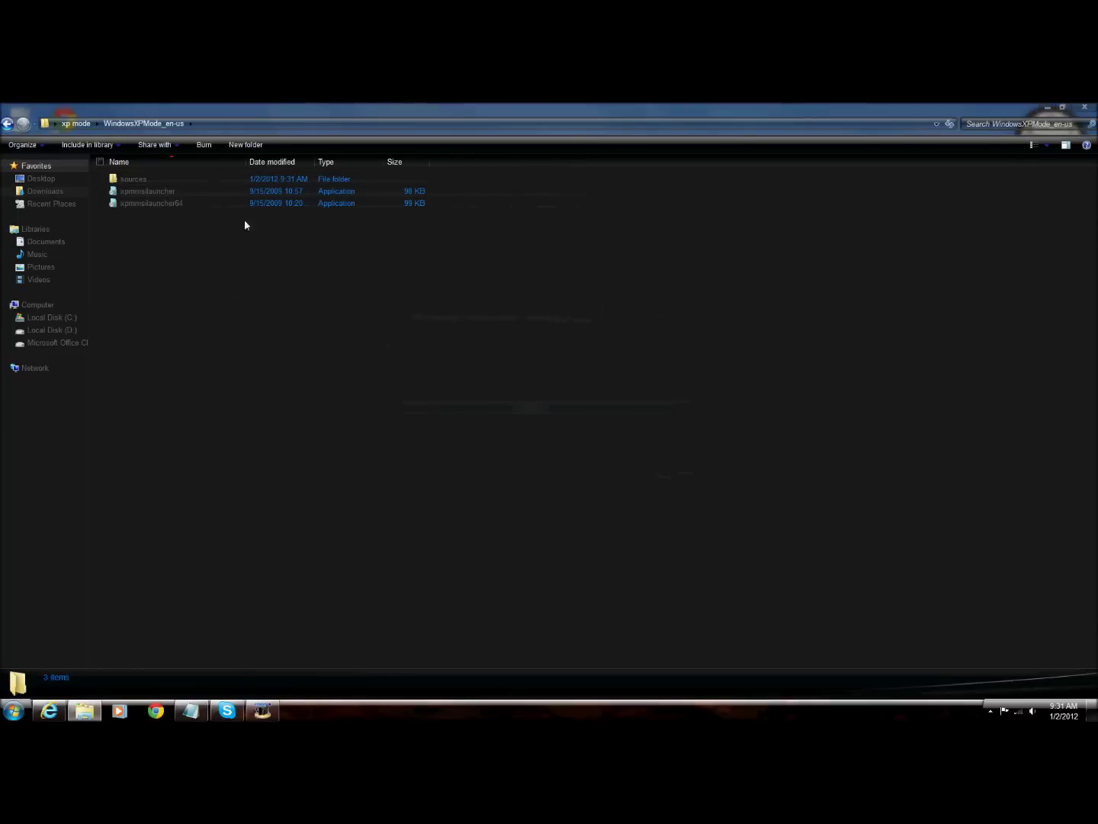
{"action": "double_click", "coordinate": [153, 179]}
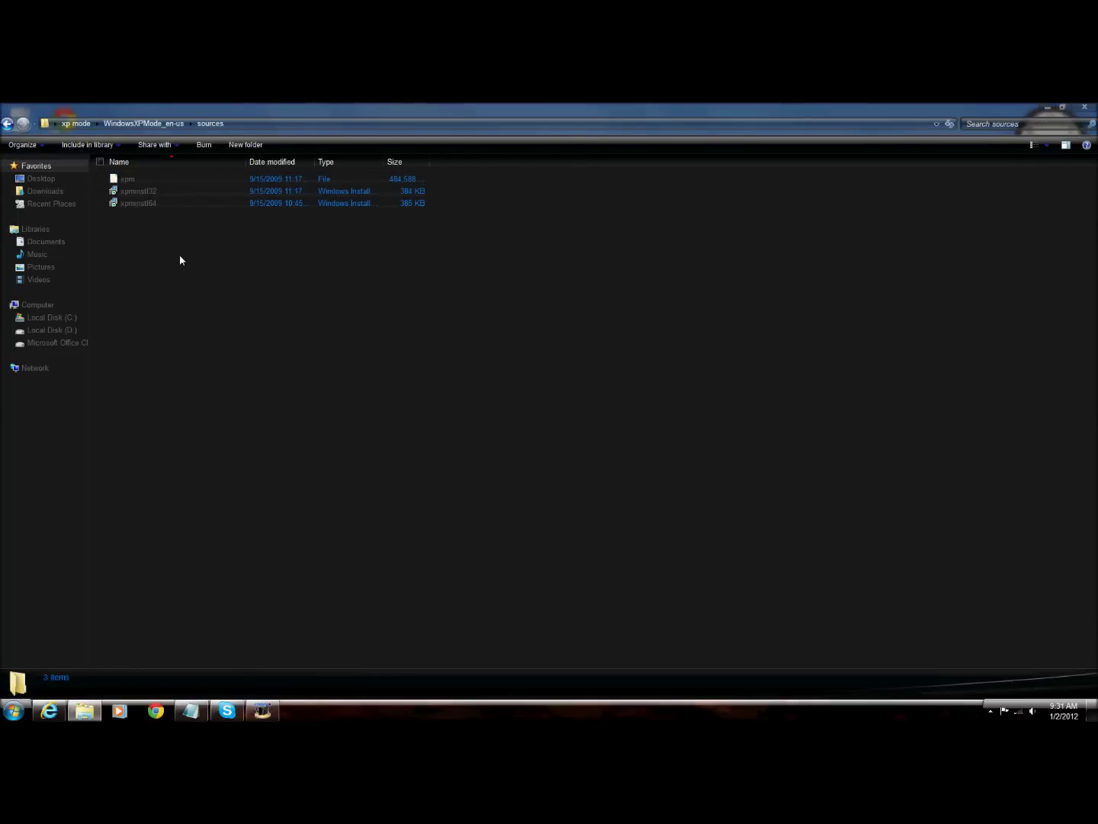
{"action": "left_click", "coordinate": [140, 179]}
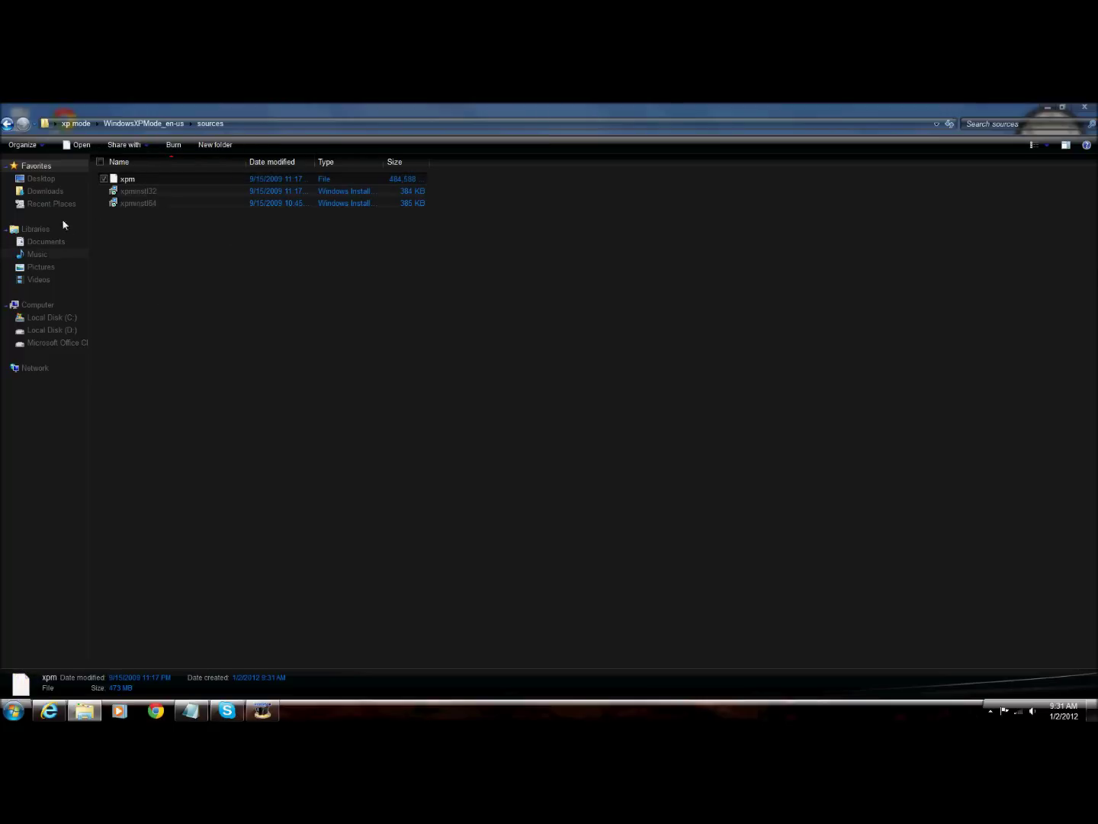
{"action": "right_click", "coordinate": [148, 180]}
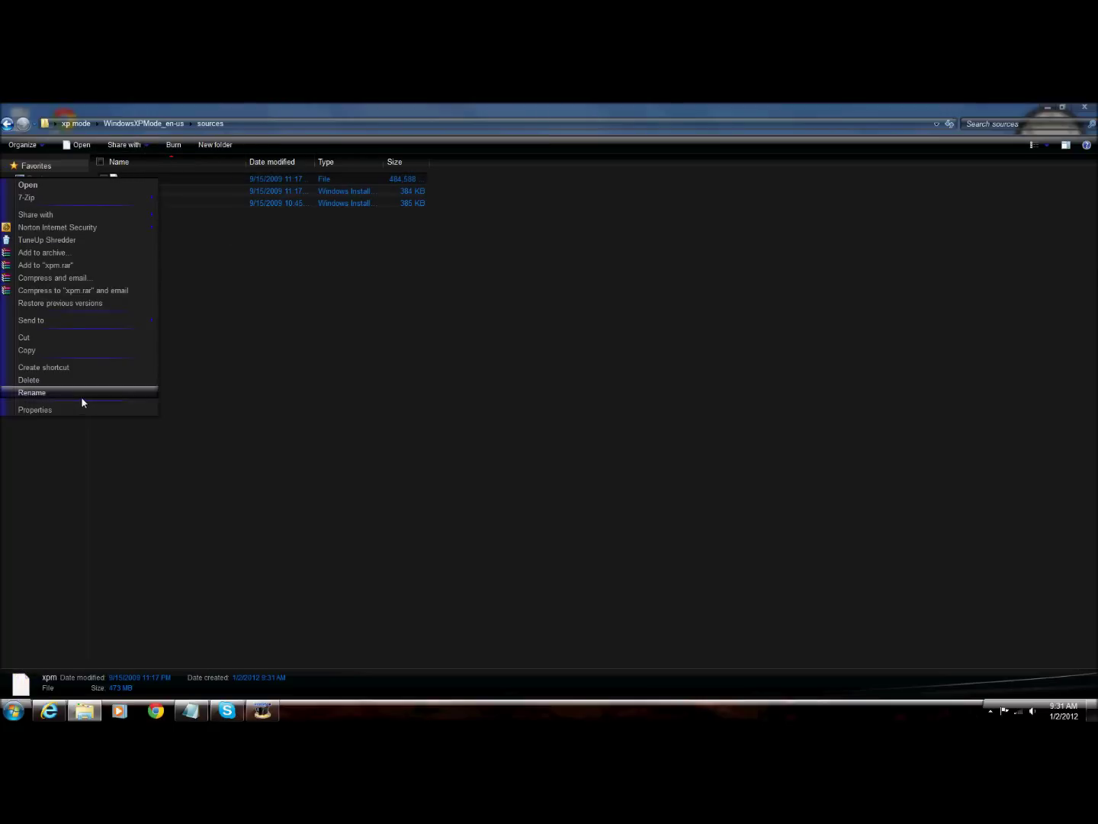
{"action": "mouse_move", "coordinate": [69, 218]}
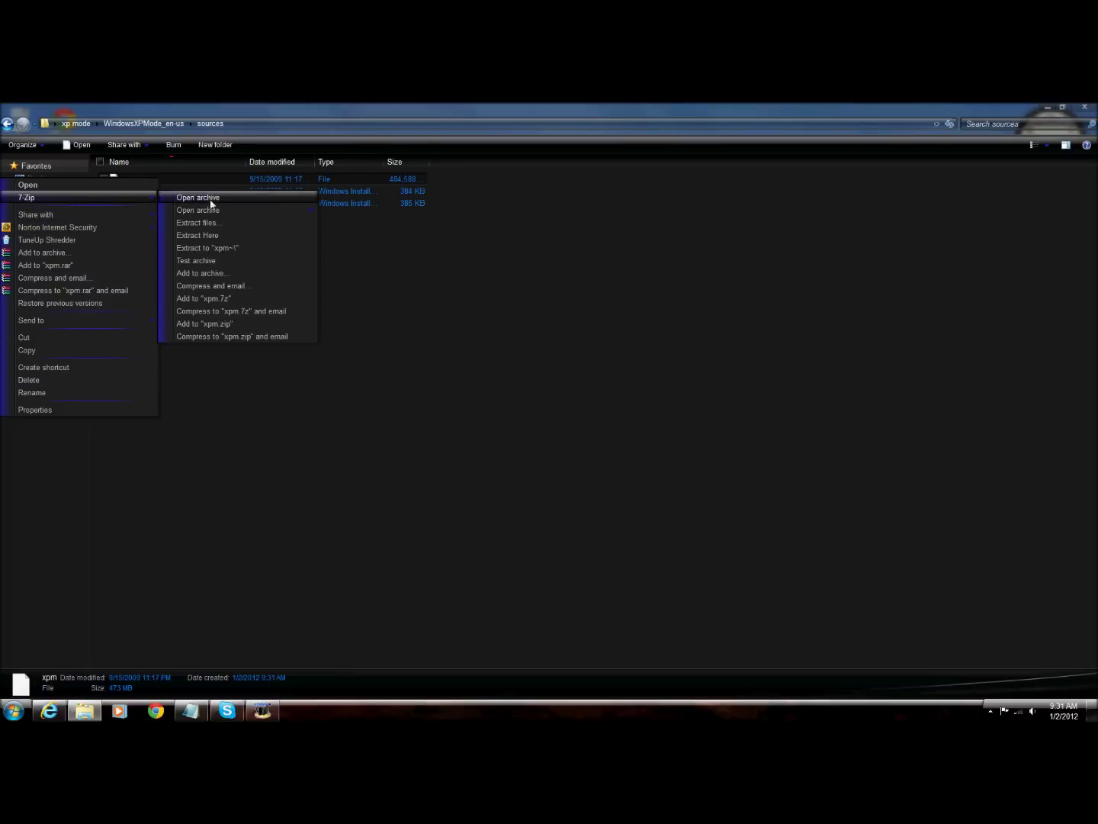
{"action": "left_click", "coordinate": [242, 248]}
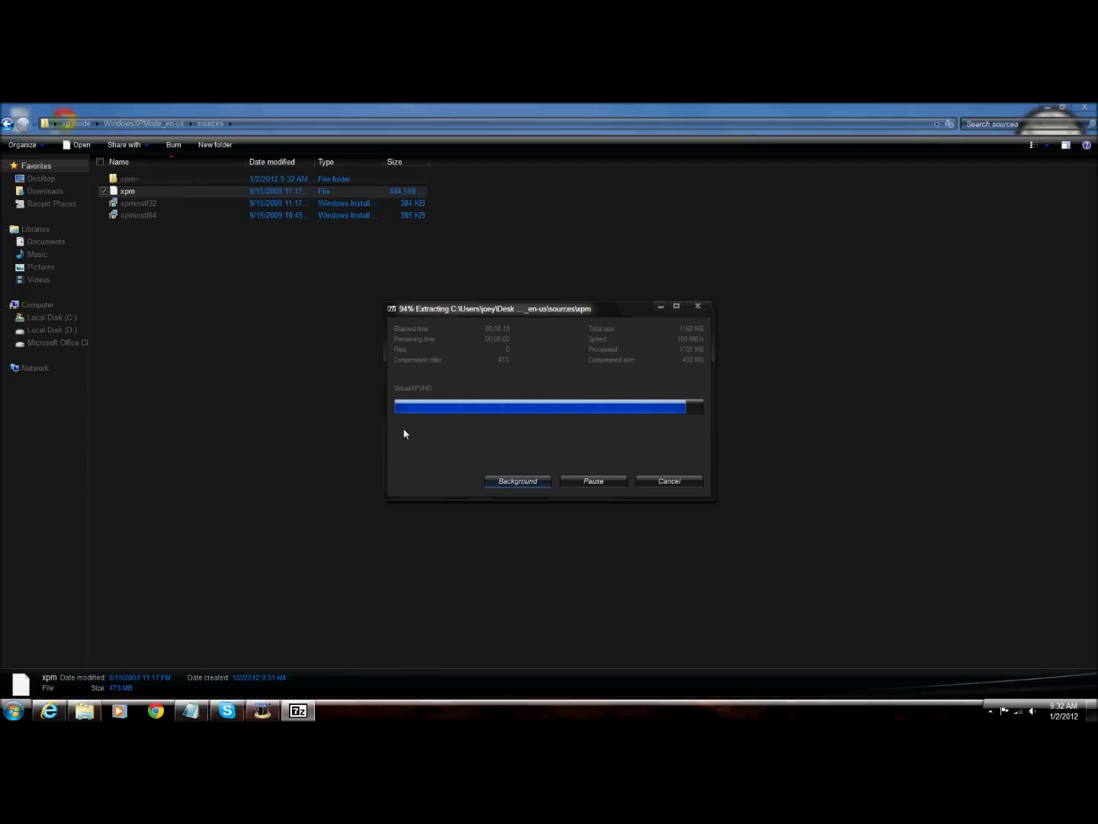
In the xpm~ folder, rename VirtualXPVHD to VirtualXPVHD.vhd
{"action": "double_click", "coordinate": [126, 179]}
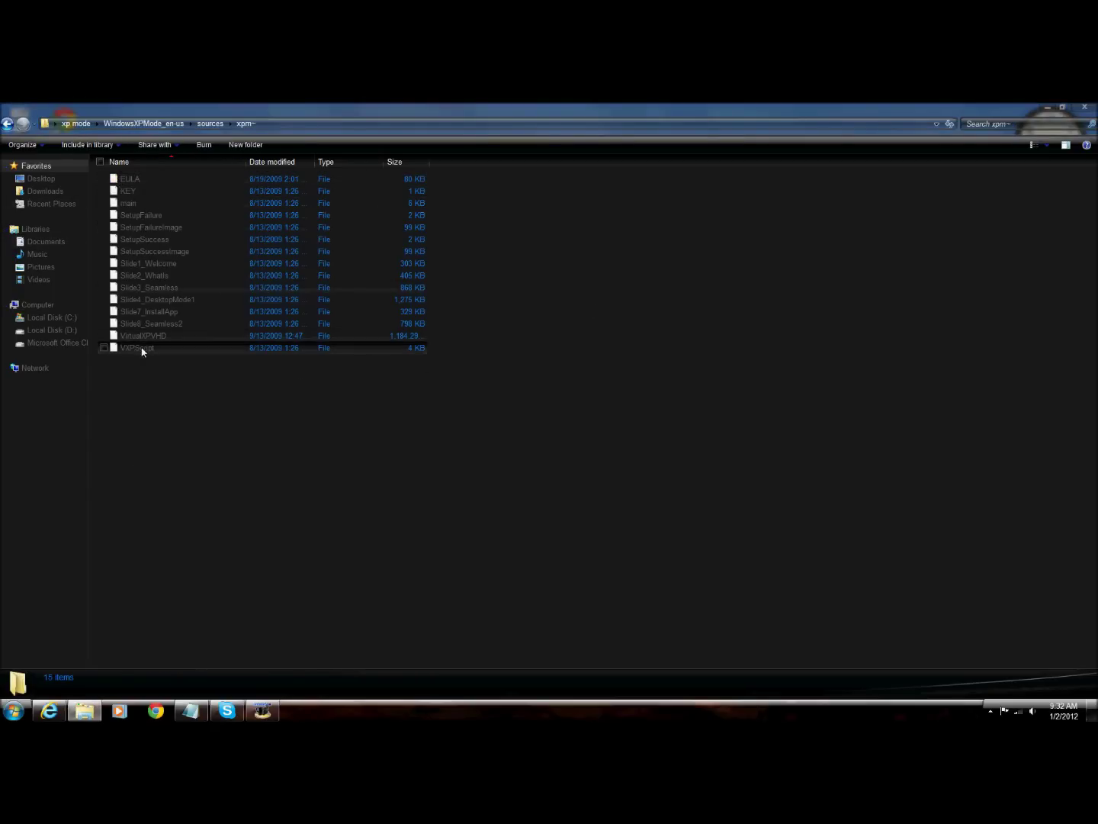
{"action": "left_click", "coordinate": [152, 336]}
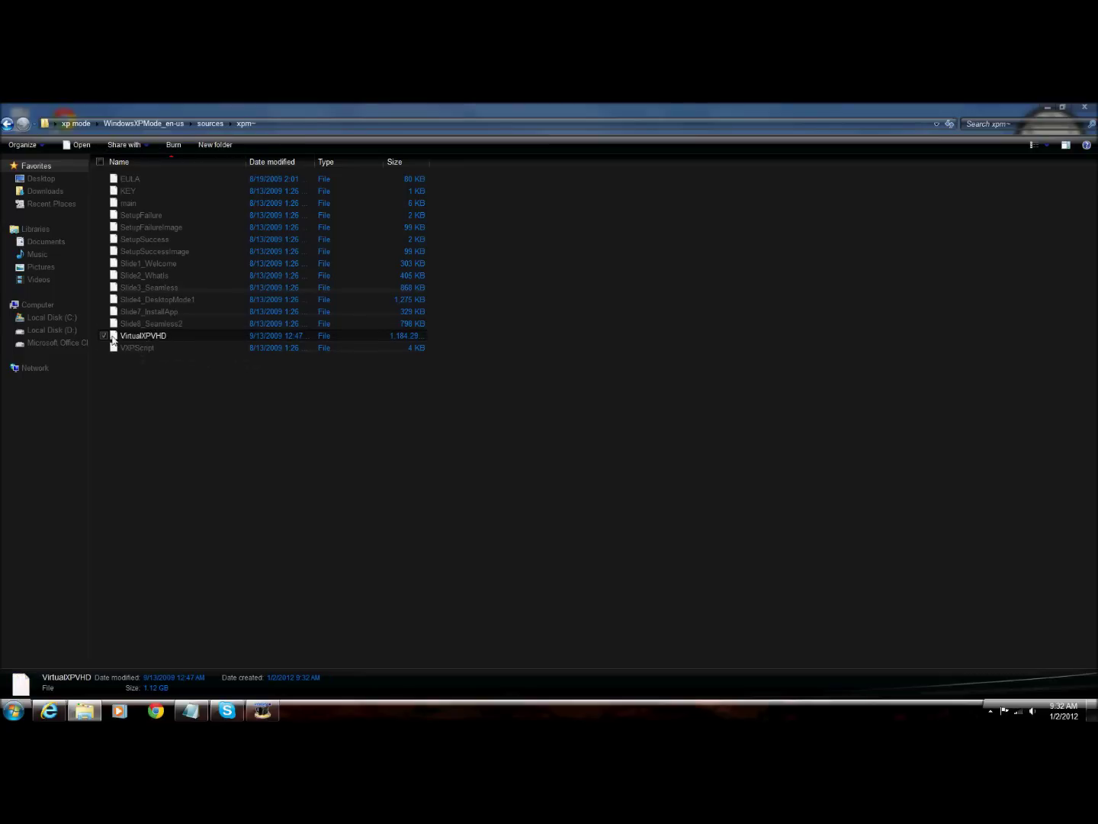
{"action": "right_click", "coordinate": [135, 340]}
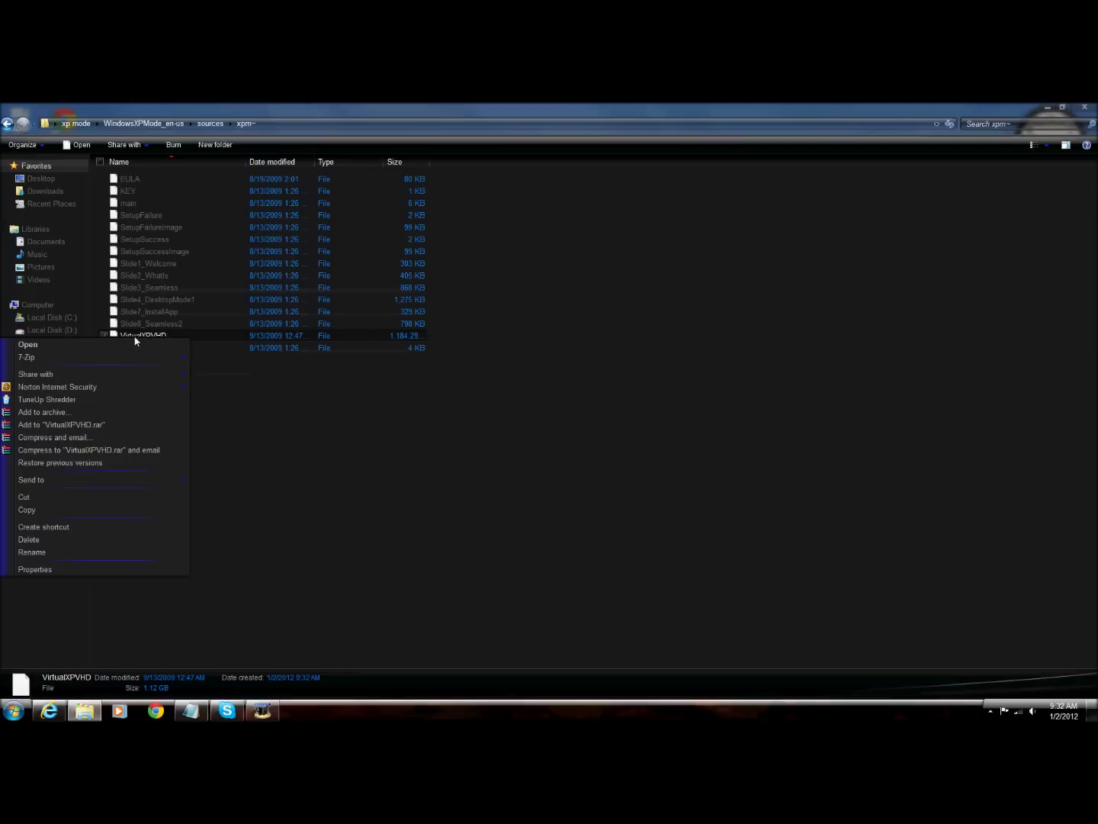
{"action": "left_click", "coordinate": [84, 550]}
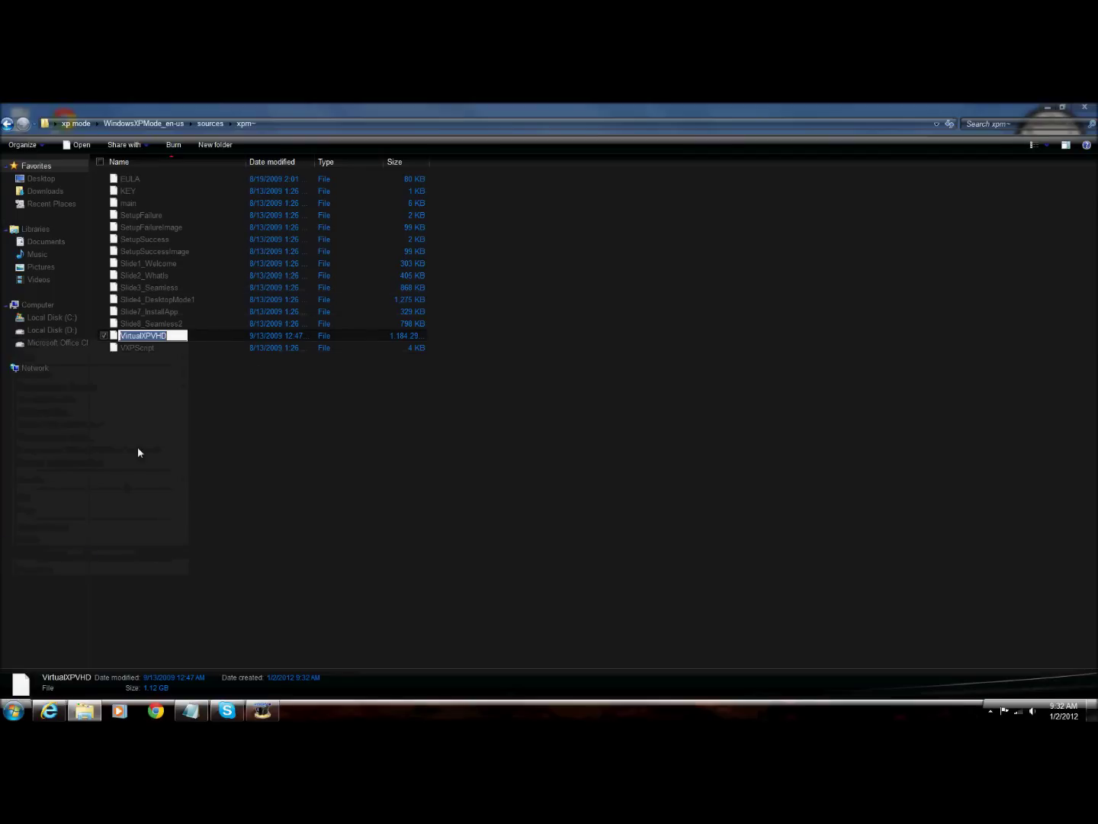
{"action": "left_click", "coordinate": [179, 335]}
{"action": "type", "text": ".vhd"}
{"action": "left_click", "coordinate": [204, 450]}
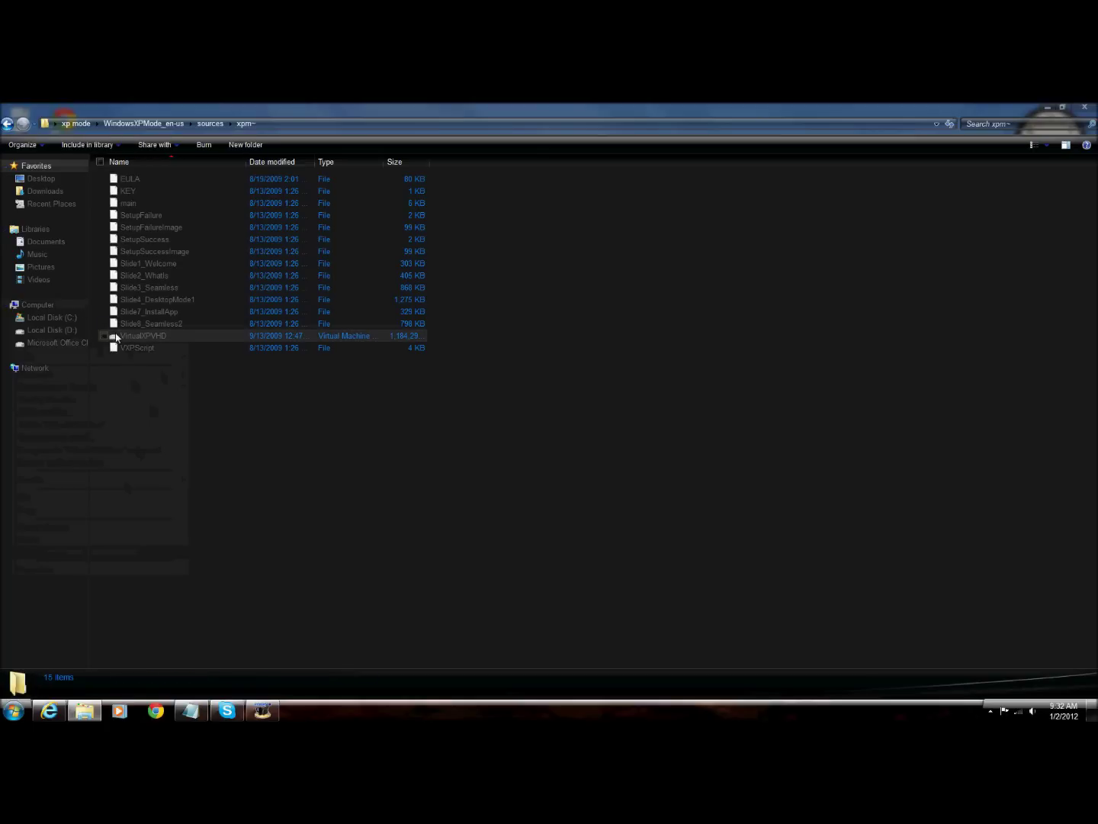
Snap the xpm~ window right and a new Computer window left
{"action": "left_click_drag", "start_coordinate": [106, 111], "coordinate": [1097, 264]}
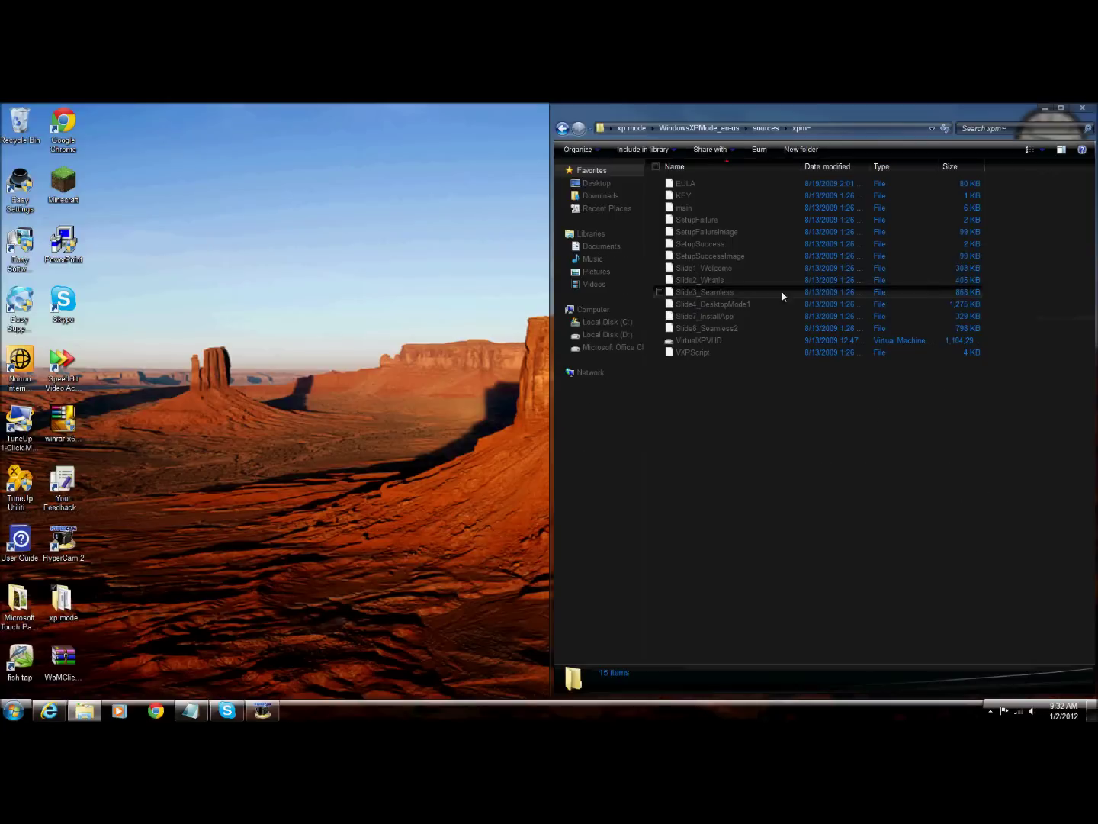
{"action": "key", "text": "super"}
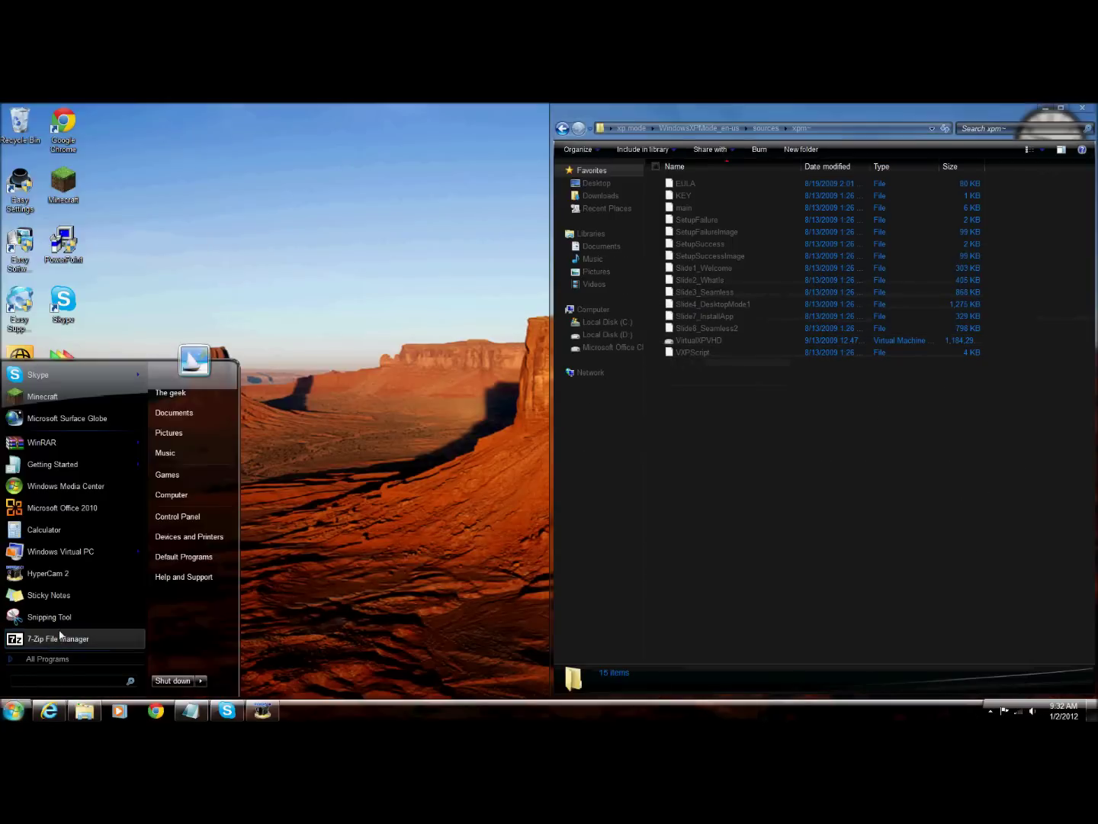
{"action": "left_click", "coordinate": [199, 500]}
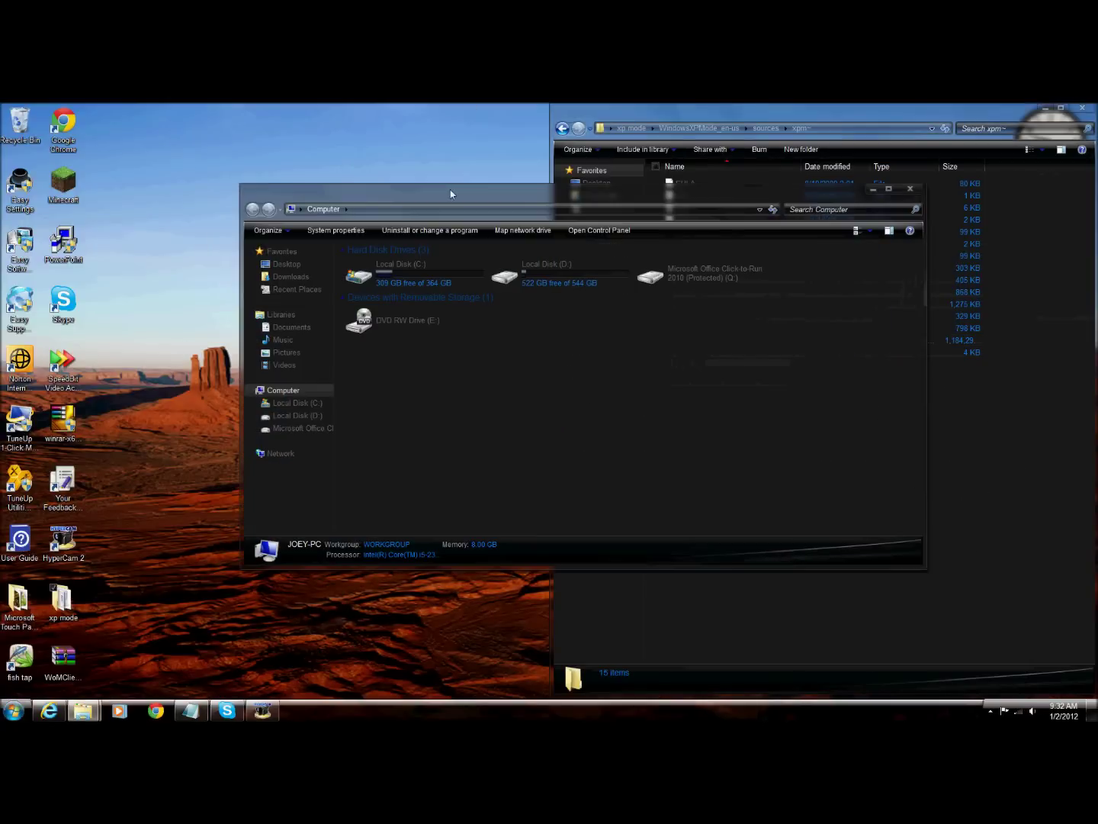
{"action": "left_click_drag", "start_coordinate": [436, 198], "coordinate": [2, 358]}
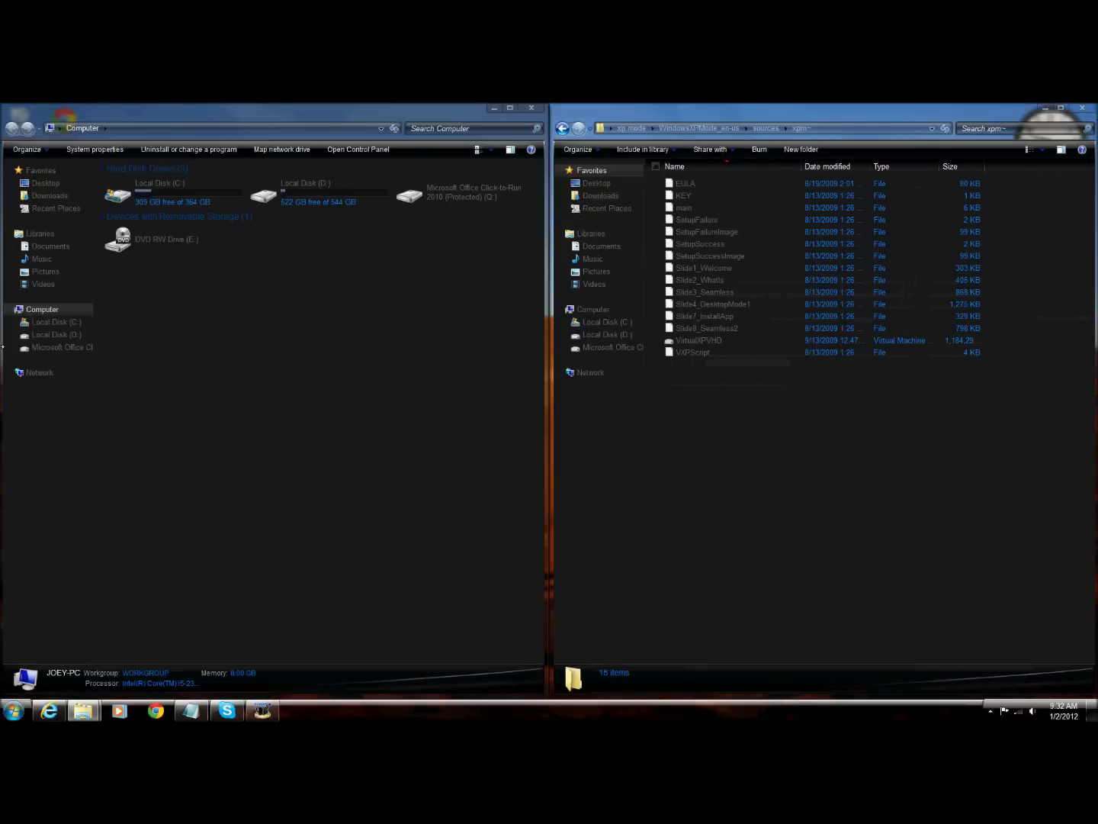
Browse the left window to C:\Program Files (x86)\Windows Virtual PC
{"action": "double_click", "coordinate": [153, 195]}
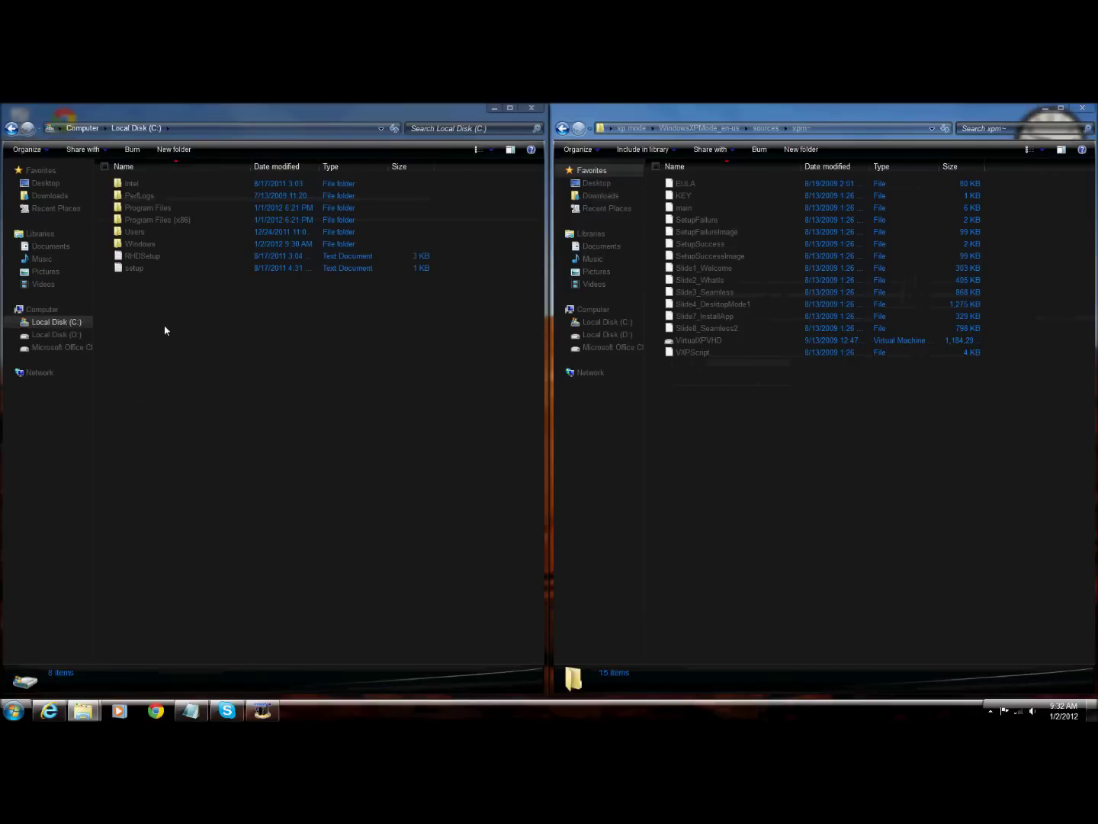
{"action": "left_click", "coordinate": [156, 209]}
{"action": "double_click", "coordinate": [157, 208]}
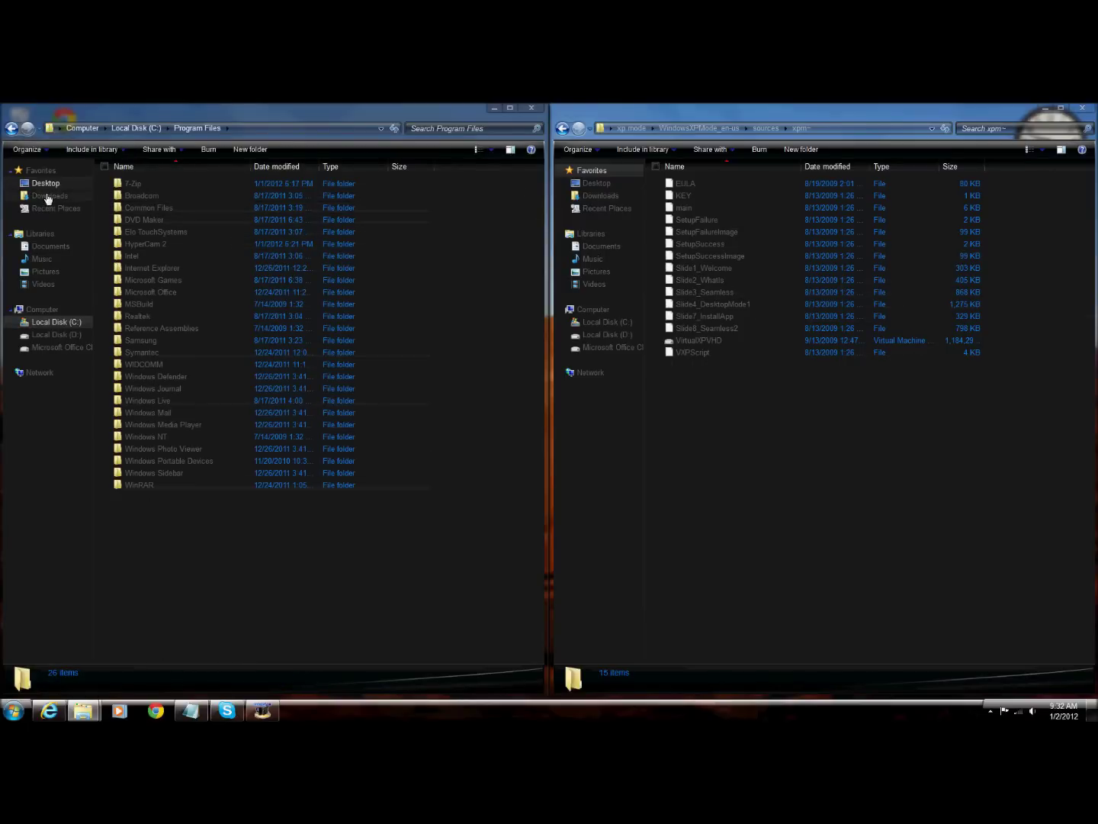
{"action": "left_click", "coordinate": [21, 127]}
{"action": "double_click", "coordinate": [183, 223]}
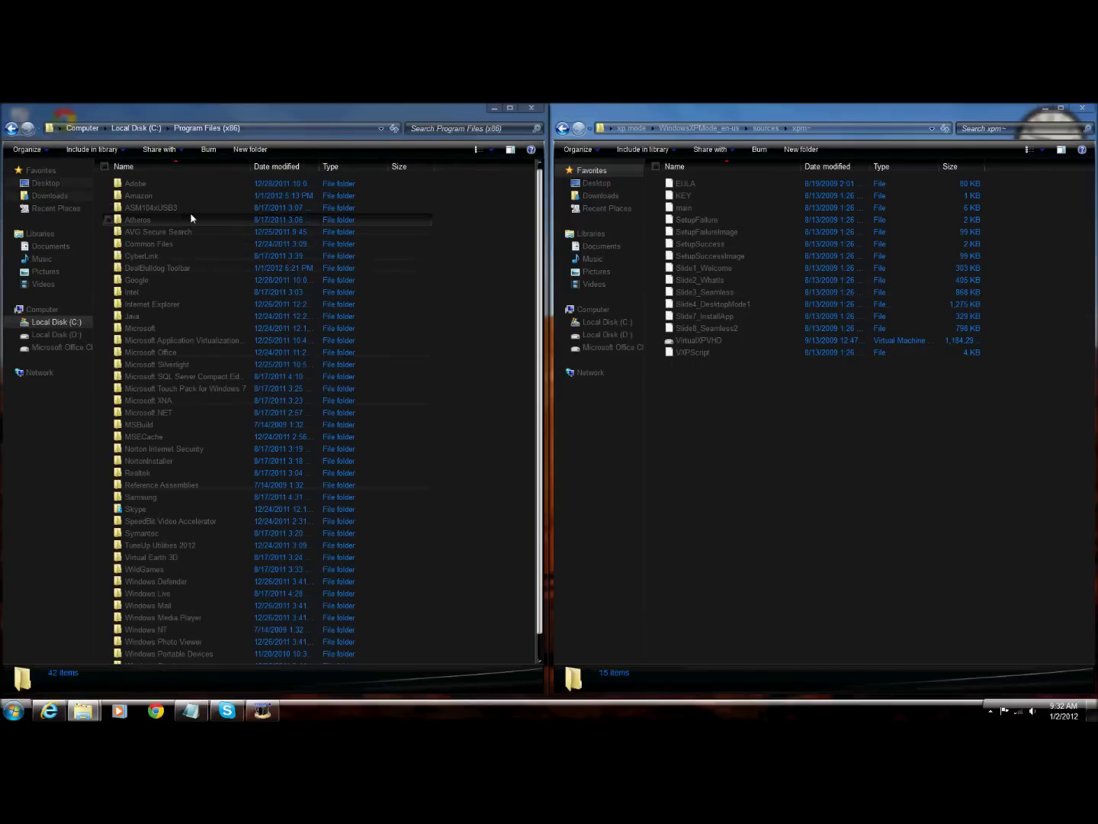
{"action": "scroll", "coordinate": [135, 346], "scroll_direction": "down", "scroll_amount": 1}
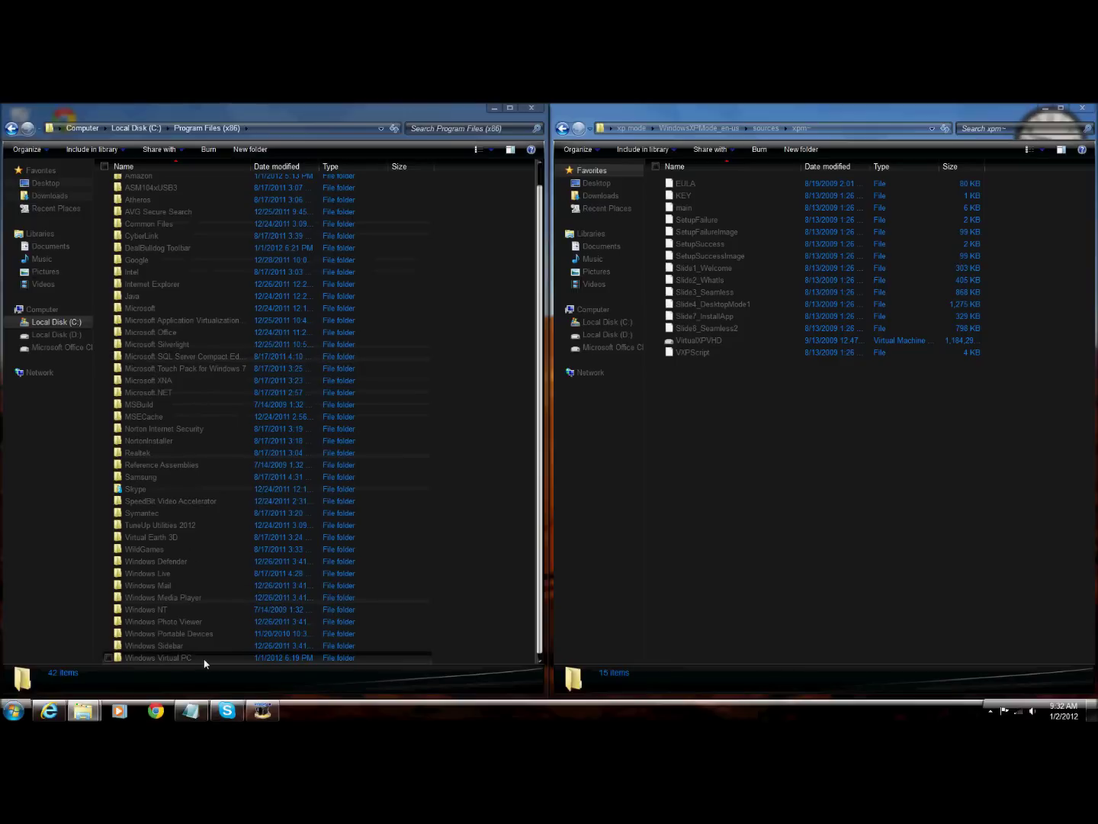
{"action": "double_click", "coordinate": [164, 657]}
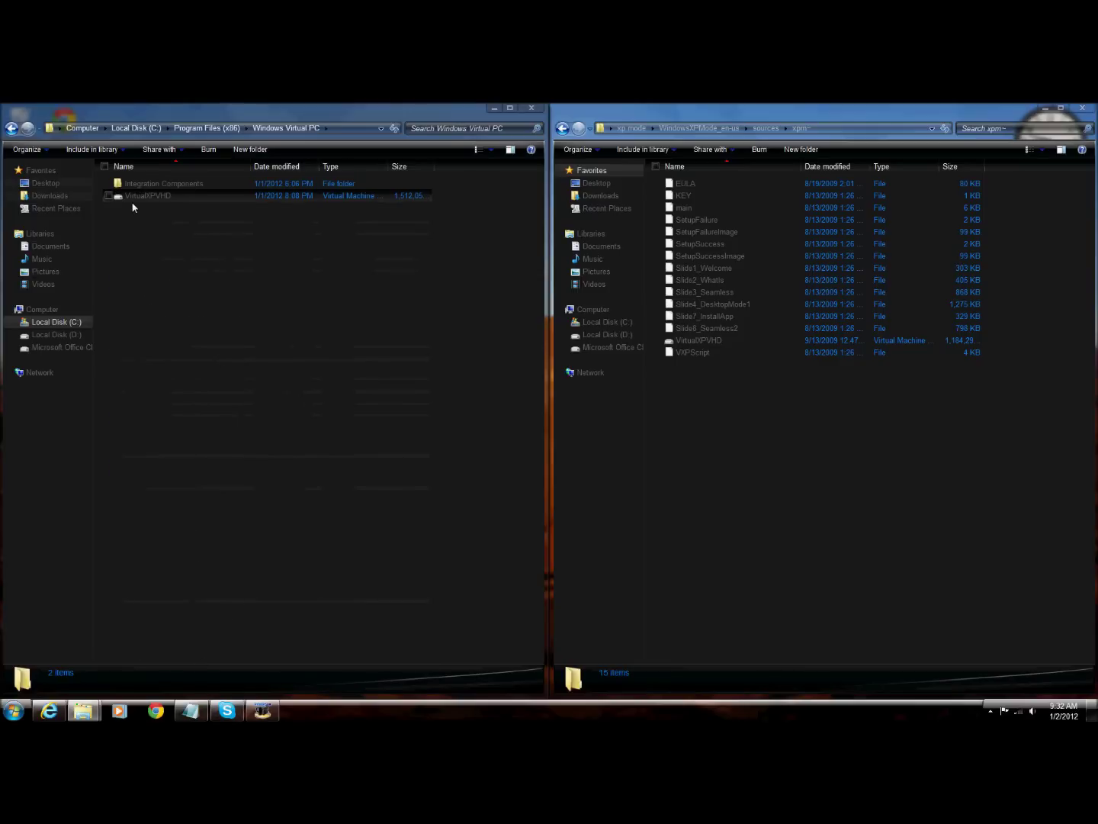
Rename the VirtualXPVHD disk image to VirtualXPVHD2
{"action": "left_click", "coordinate": [704, 341]}
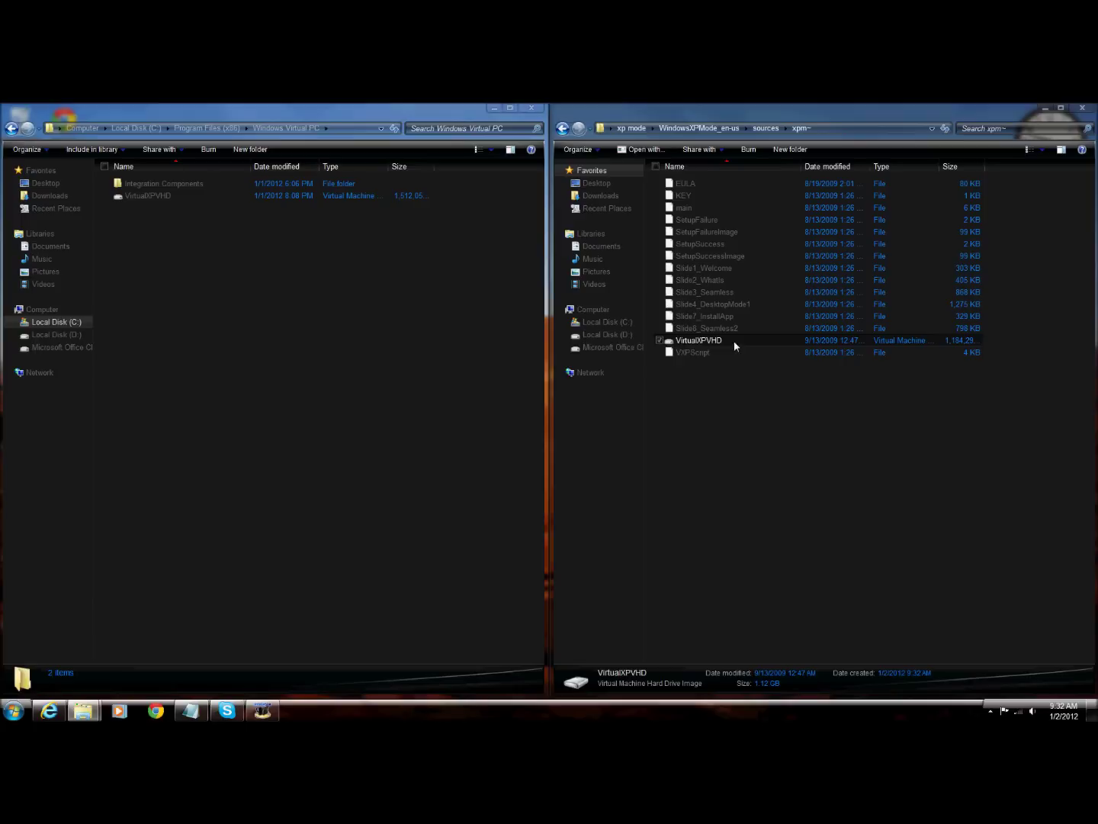
{"action": "right_click", "coordinate": [734, 340]}
{"action": "left_click", "coordinate": [581, 556]}
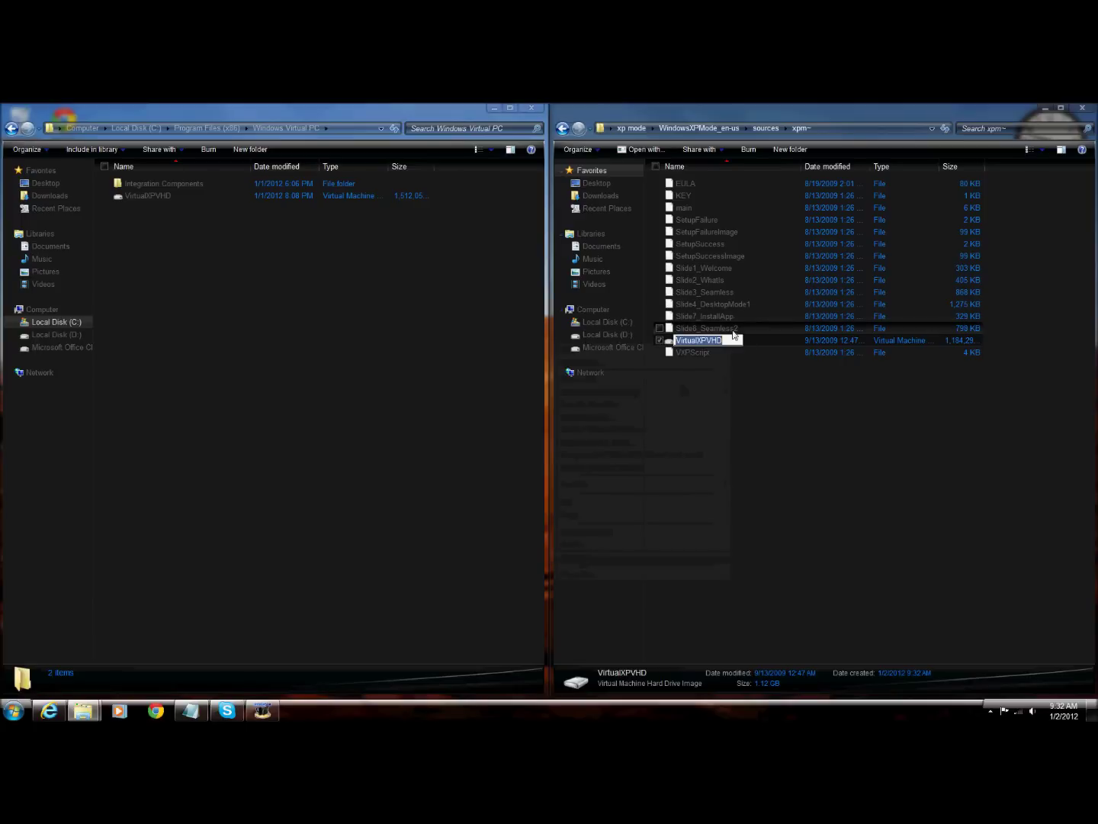
{"action": "left_click", "coordinate": [734, 340]}
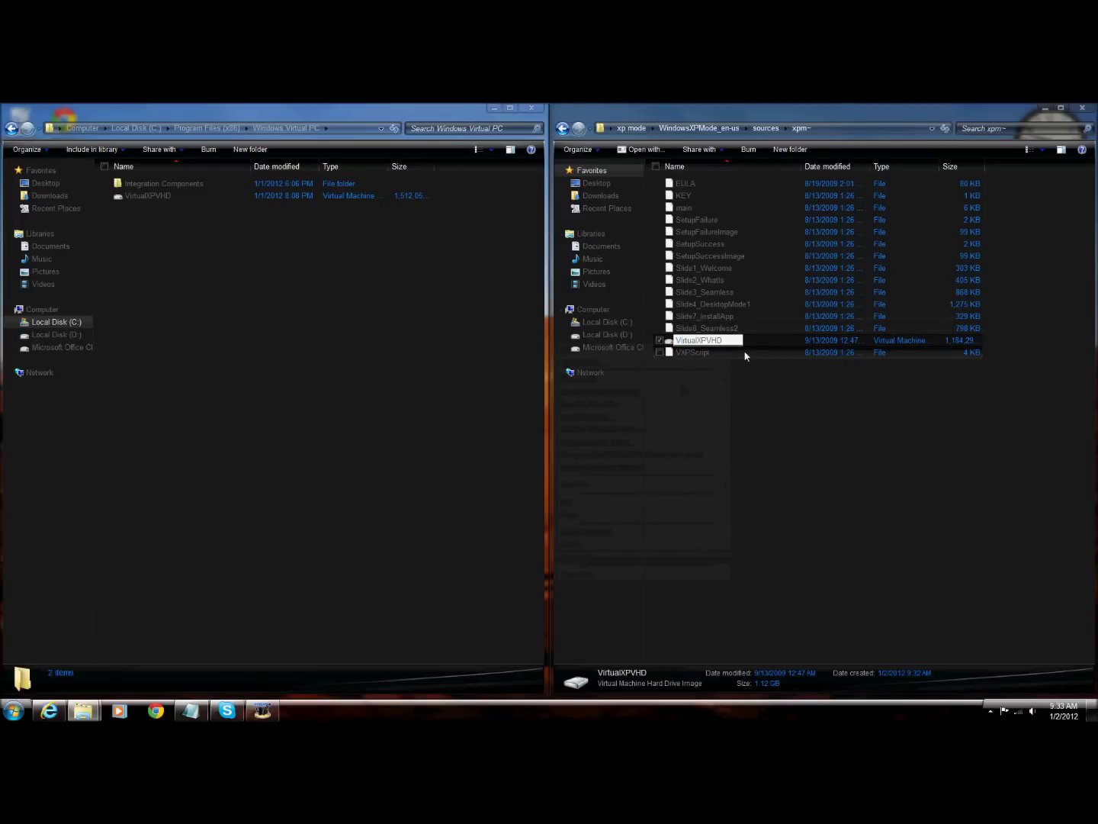
{"action": "type", "text": "2"}
{"action": "left_click", "coordinate": [762, 383]}
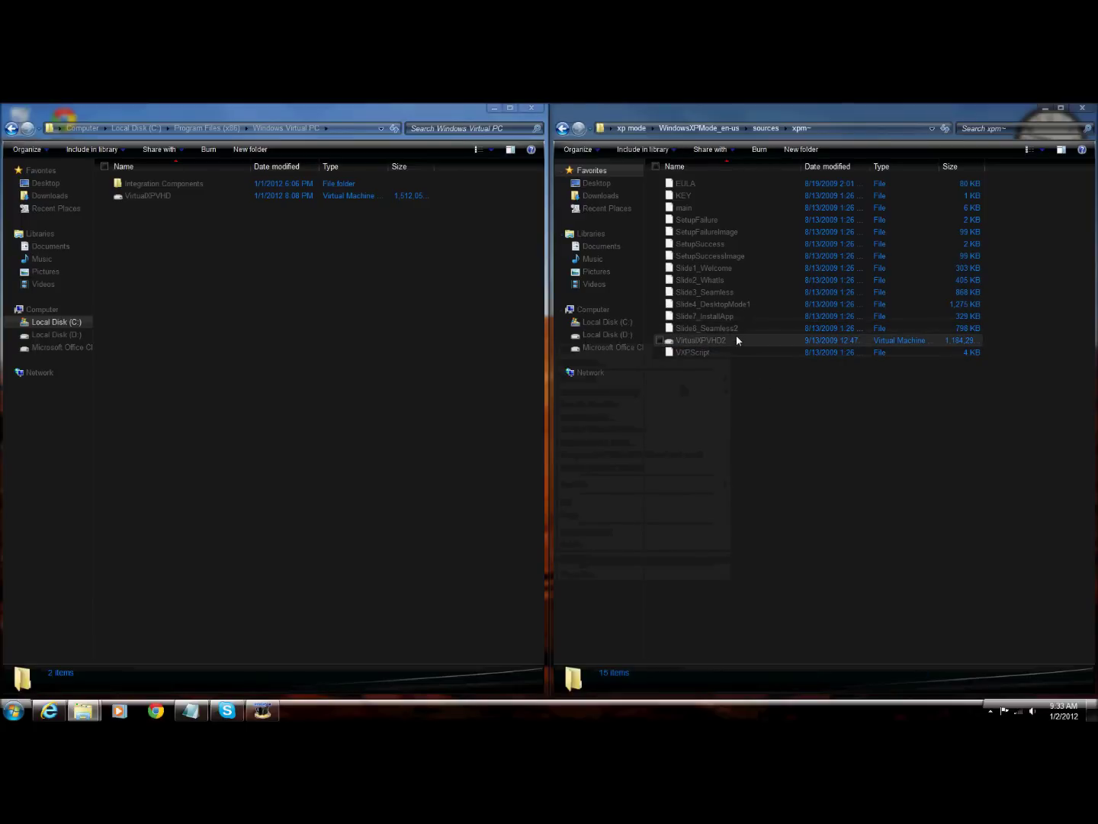
Move VirtualXPVHD2 into C:\Program Files (x86)\Windows Virtual PC, approving administrator permission, then launch Windows Virtual PC
{"action": "left_click", "coordinate": [737, 340]}
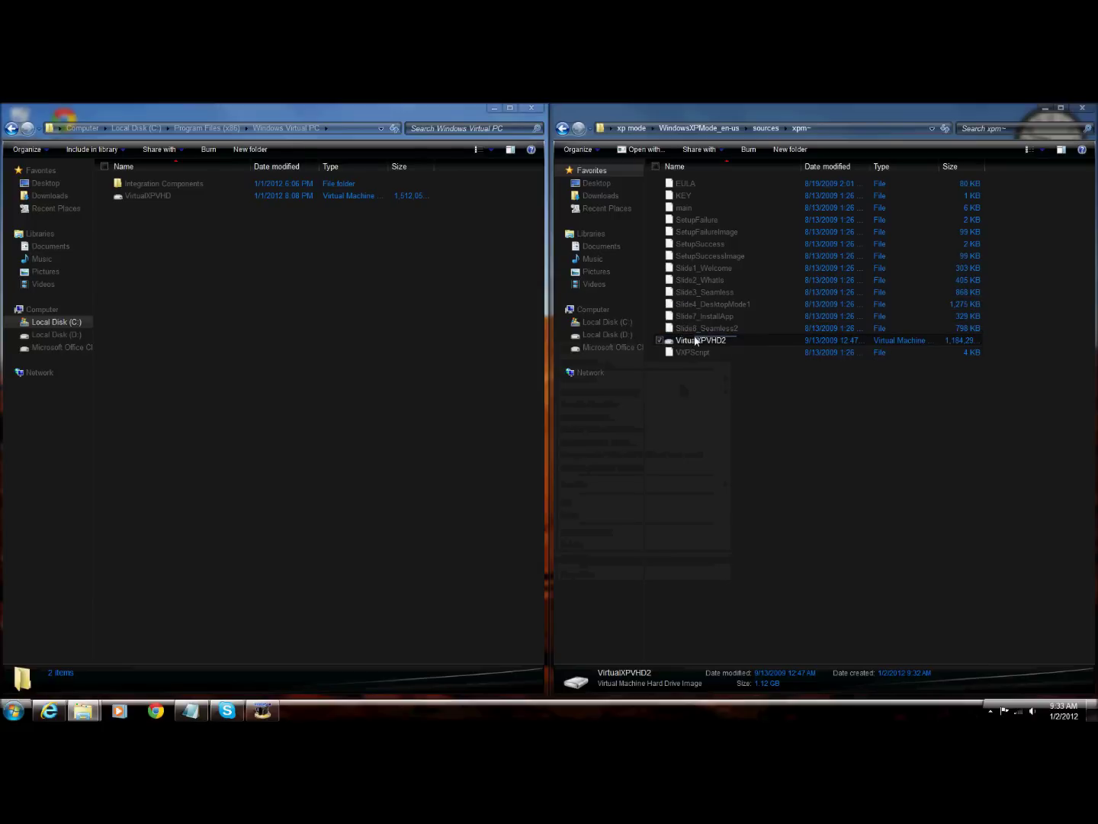
{"action": "left_click_drag", "start_coordinate": [697, 340], "coordinate": [278, 298]}
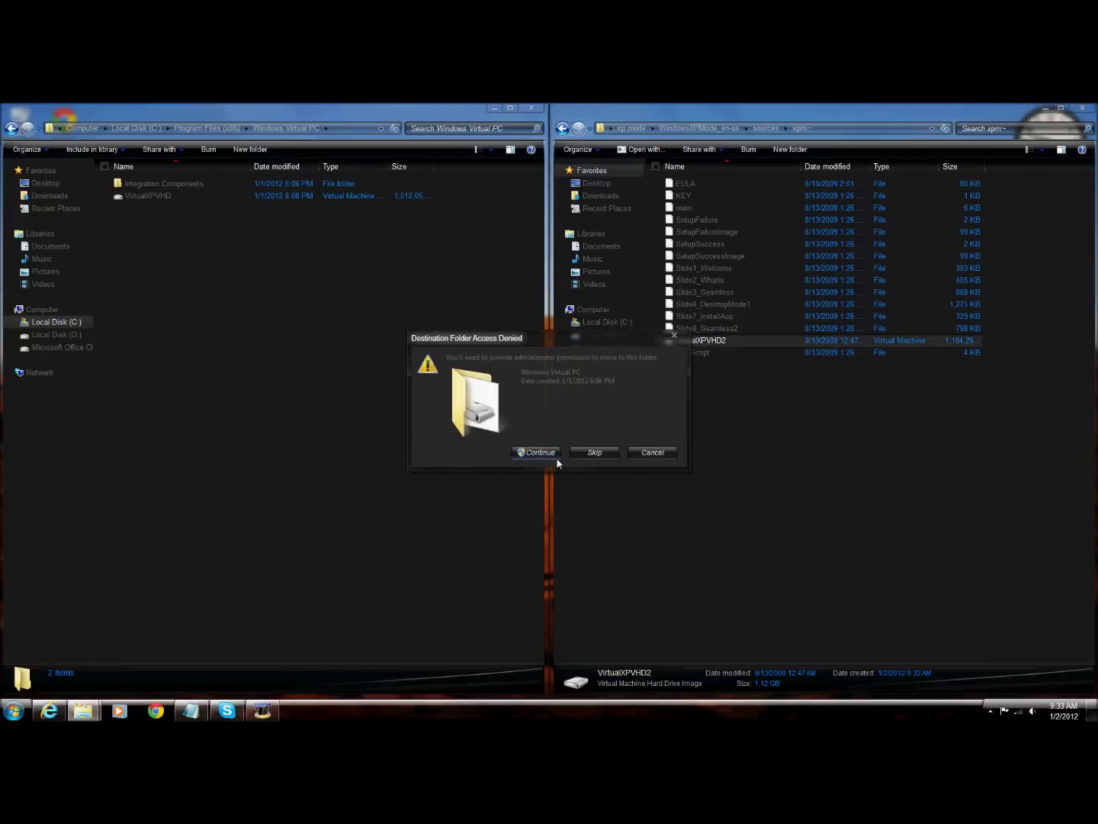
{"action": "left_click", "coordinate": [554, 456]}
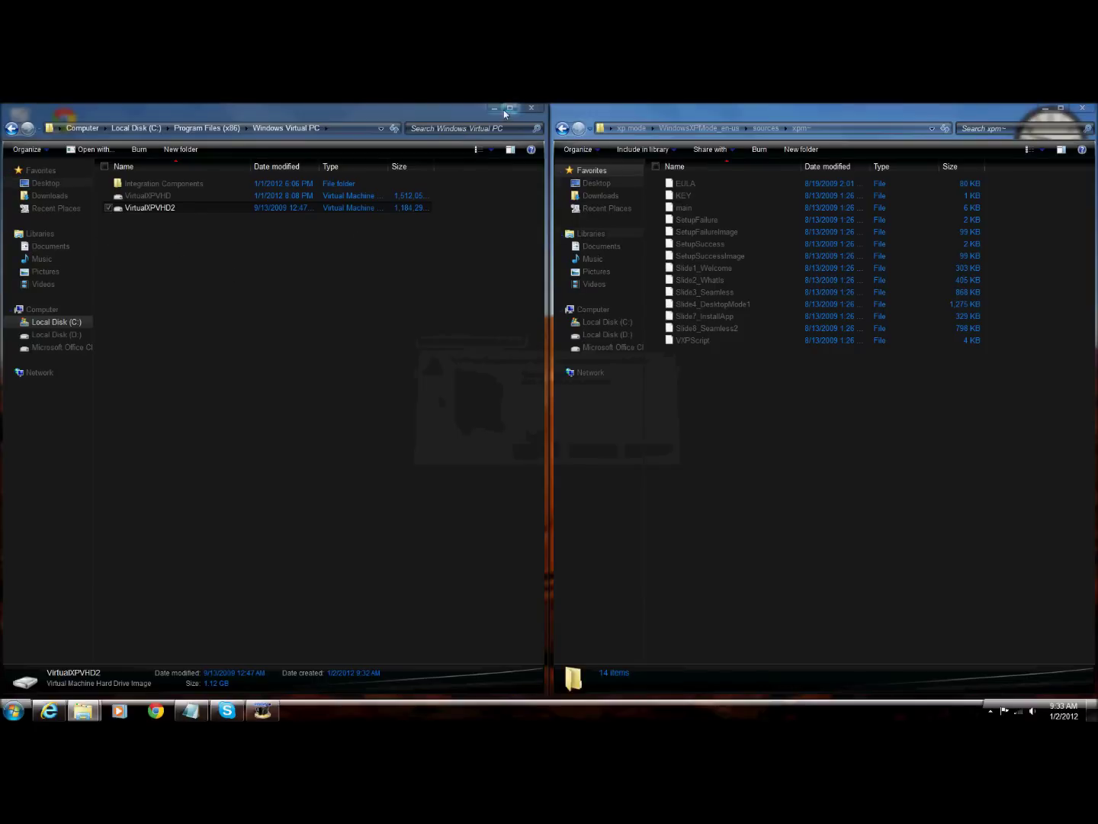
{"action": "left_click", "coordinate": [13, 710]}
{"action": "left_click", "coordinate": [35, 553]}
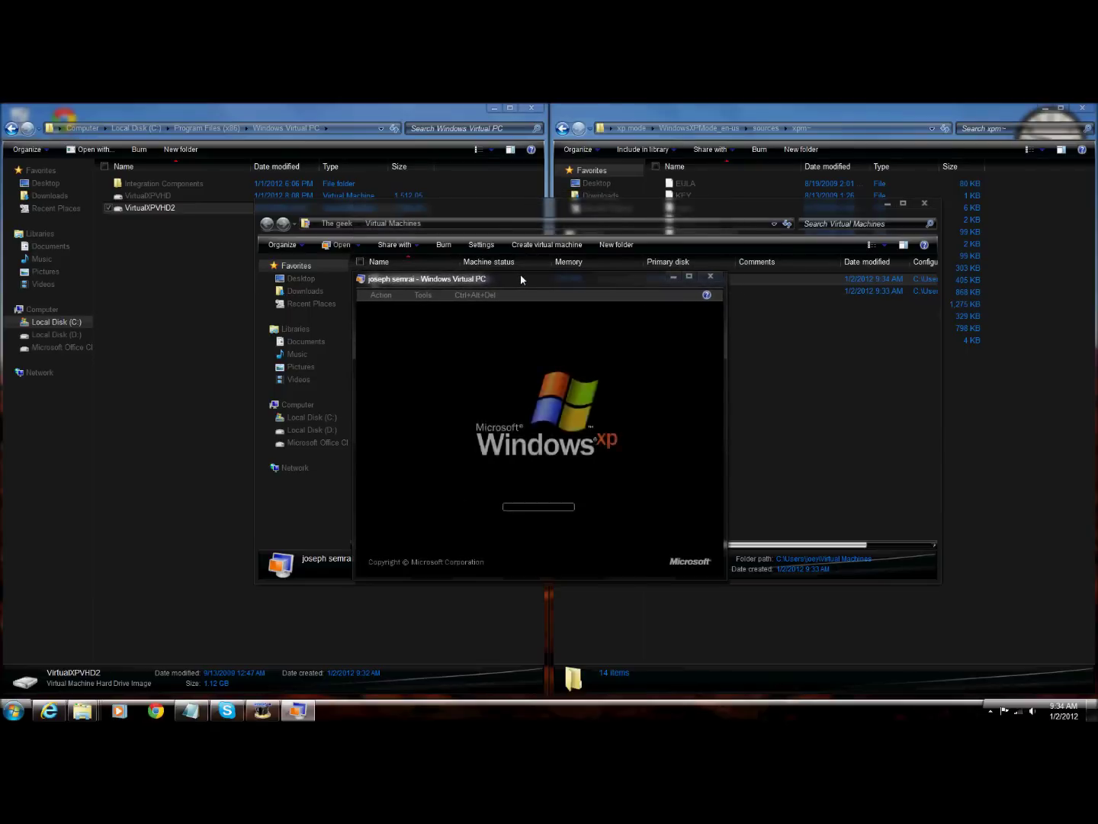
{"action": "key", "text": "super"}
{"action": "right_click", "coordinate": [173, 495]}
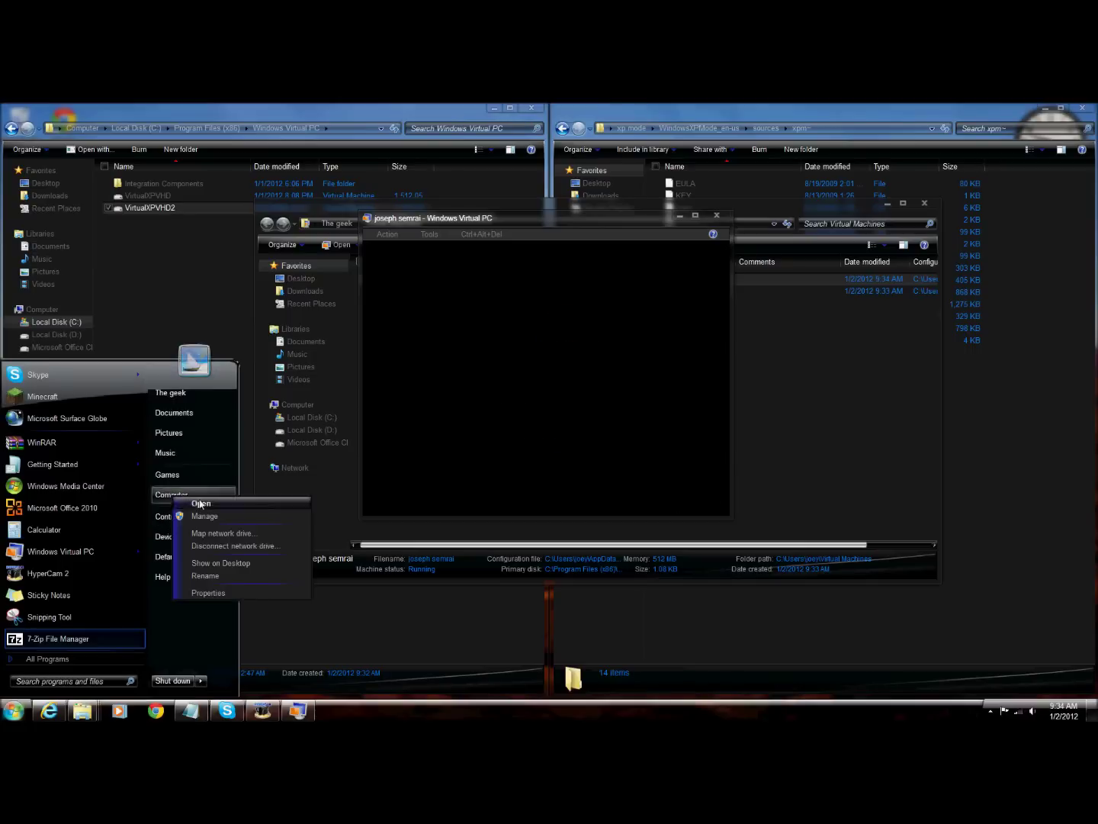
{"action": "left_click", "coordinate": [209, 593]}
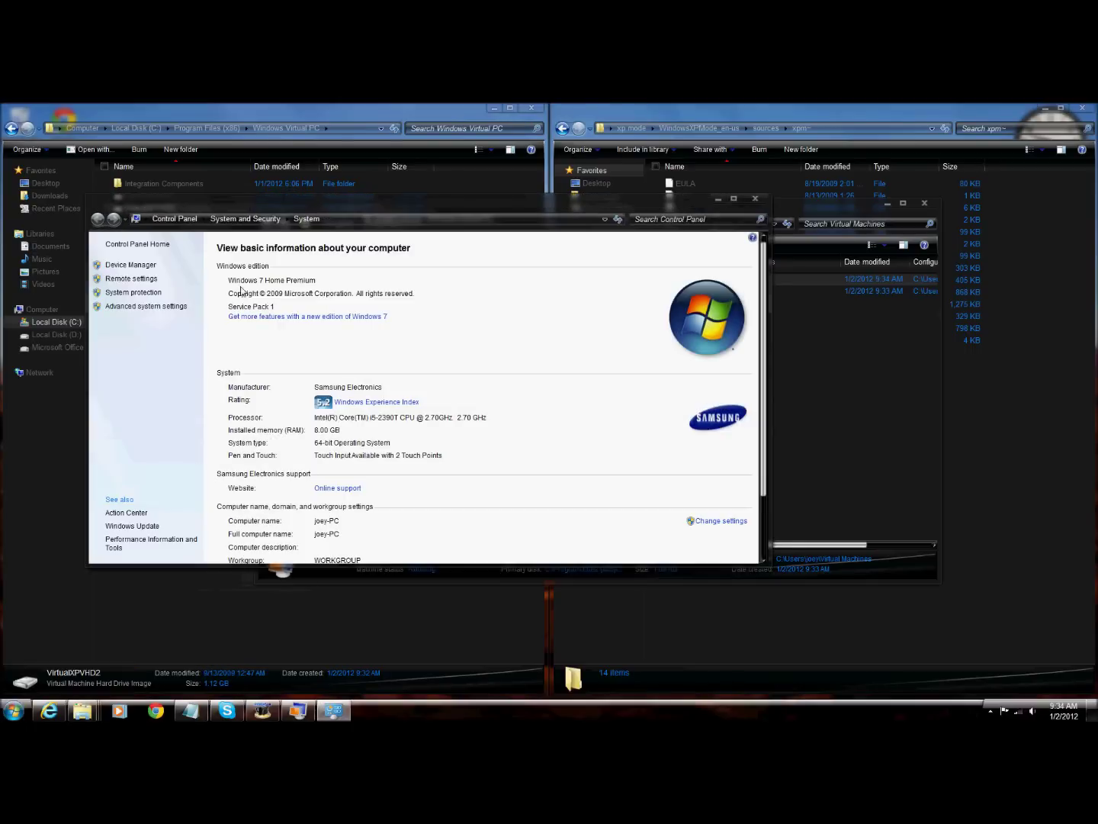
{"action": "left_click", "coordinate": [755, 199]}
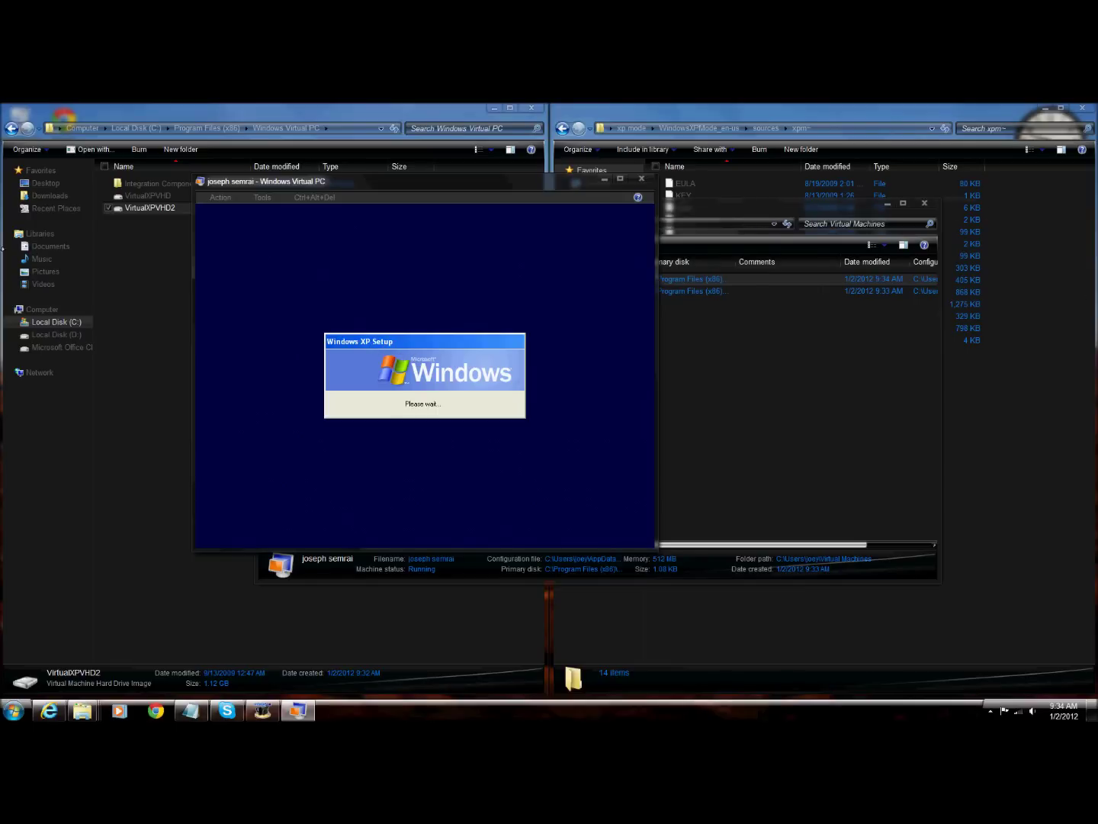
Drag the Windows XP Setup box aside to uncover the XP logo while setup loads
{"action": "left_click_drag", "start_coordinate": [414, 337], "coordinate": [370, 302]}
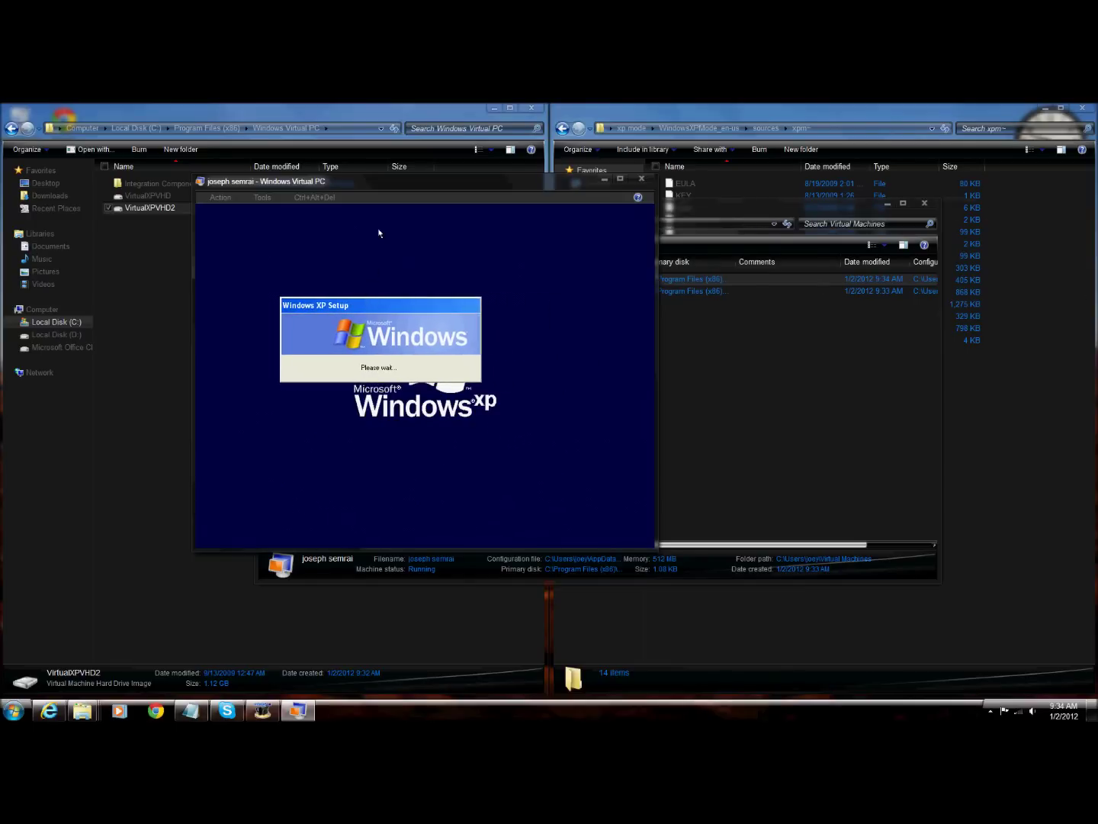
{"action": "left_click_drag", "start_coordinate": [370, 305], "coordinate": [411, 246]}
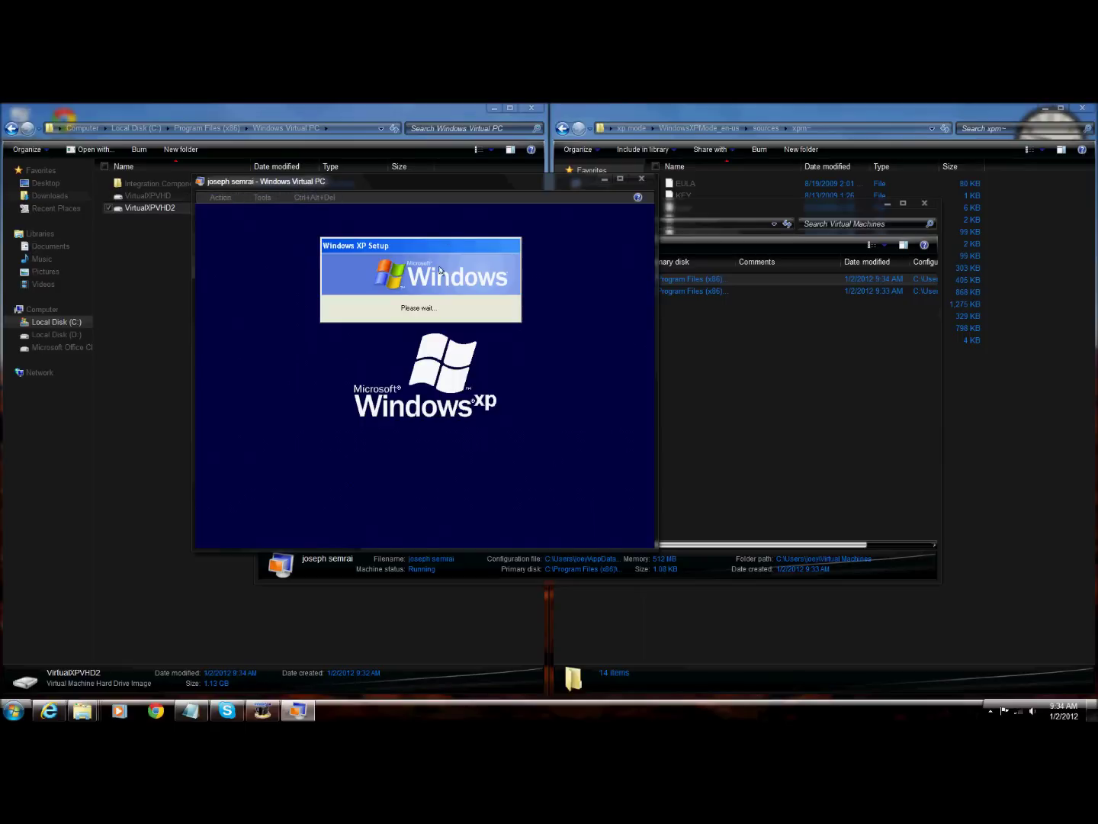
{"action": "left_click_drag", "start_coordinate": [434, 247], "coordinate": [451, 253]}
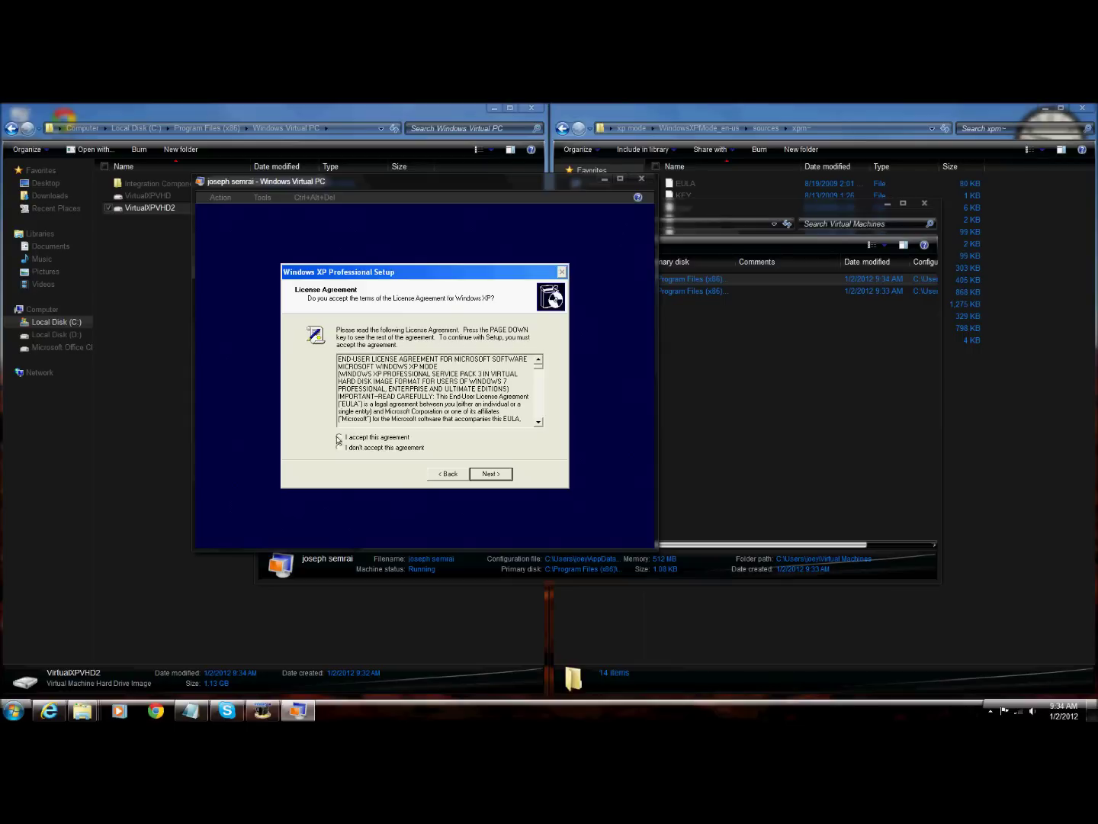
Accept the XP licence and keep the default regional and language settings
{"action": "left_click", "coordinate": [492, 474]}
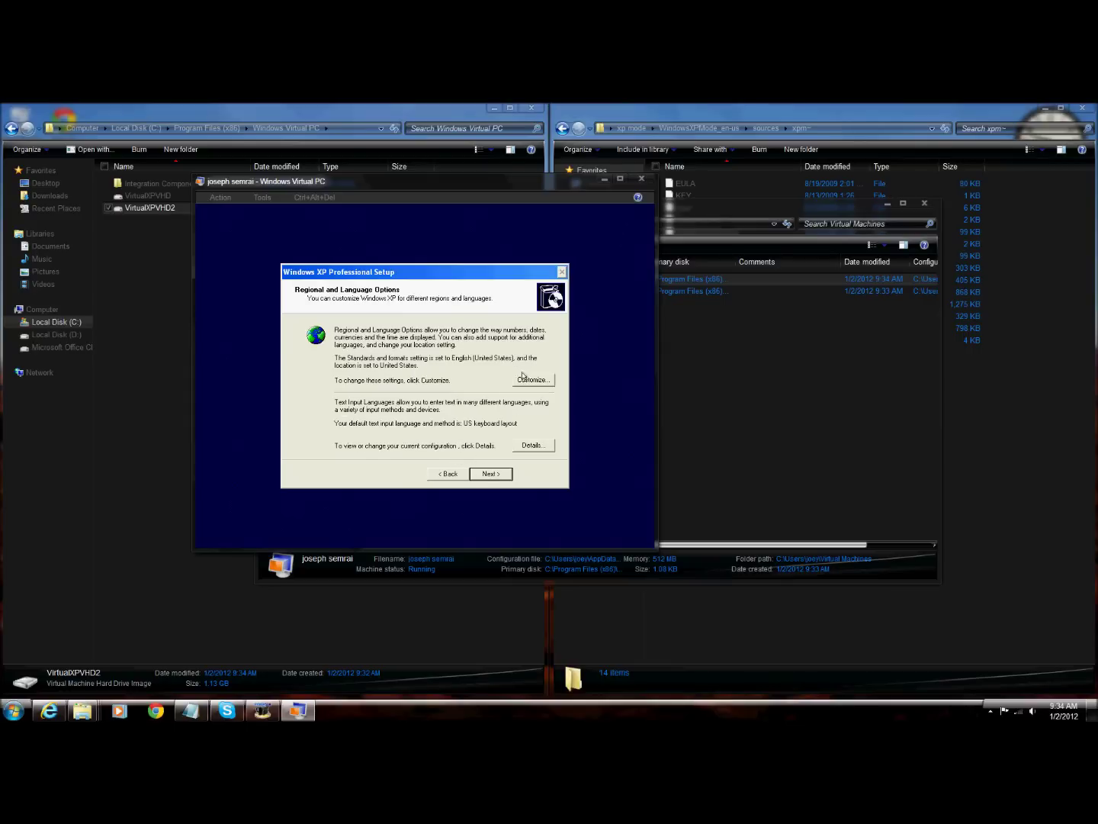
{"action": "left_click", "coordinate": [524, 379]}
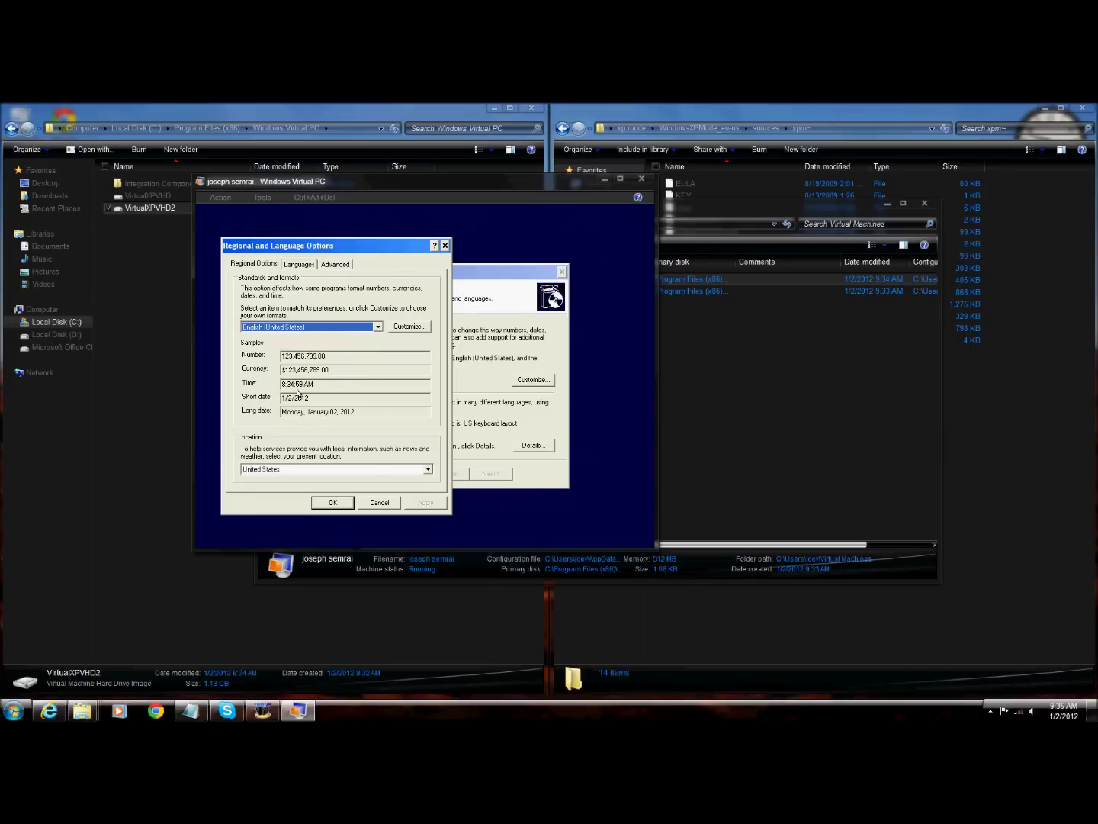
{"action": "left_click", "coordinate": [333, 503]}
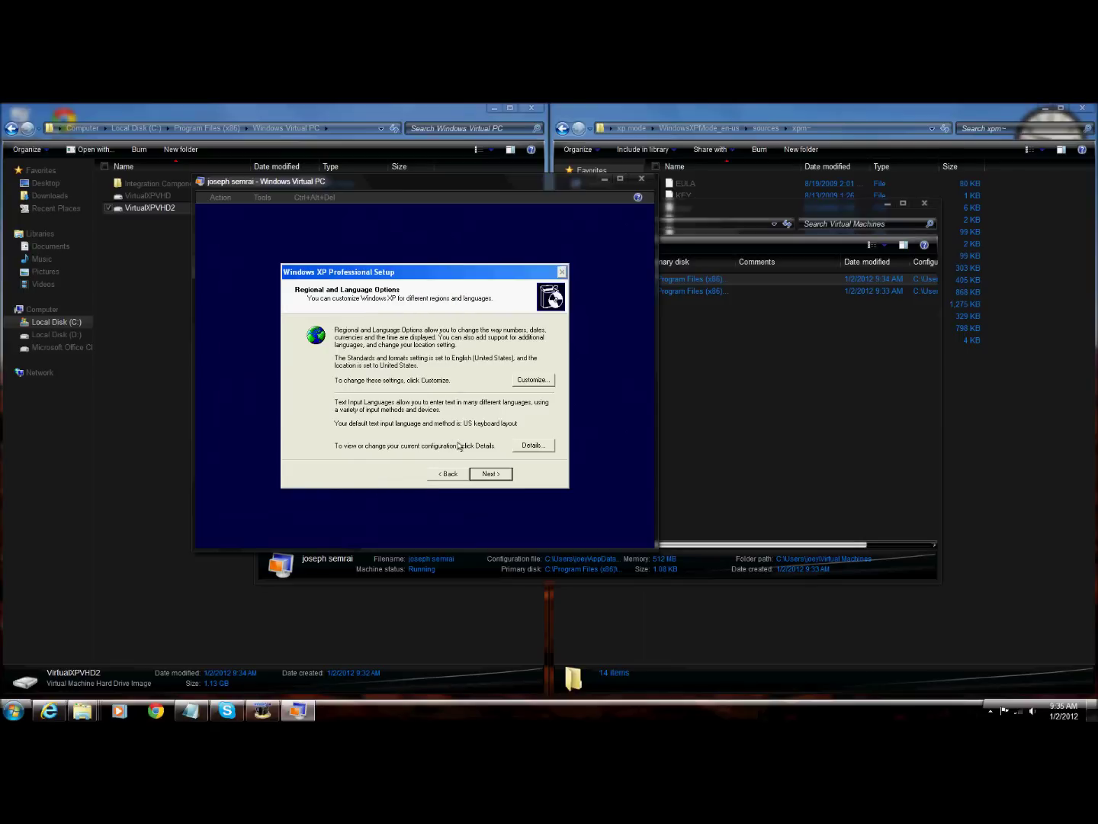
Pass the computer name page and set the clock hour to 9 on the date and time page
{"action": "left_click", "coordinate": [476, 476]}
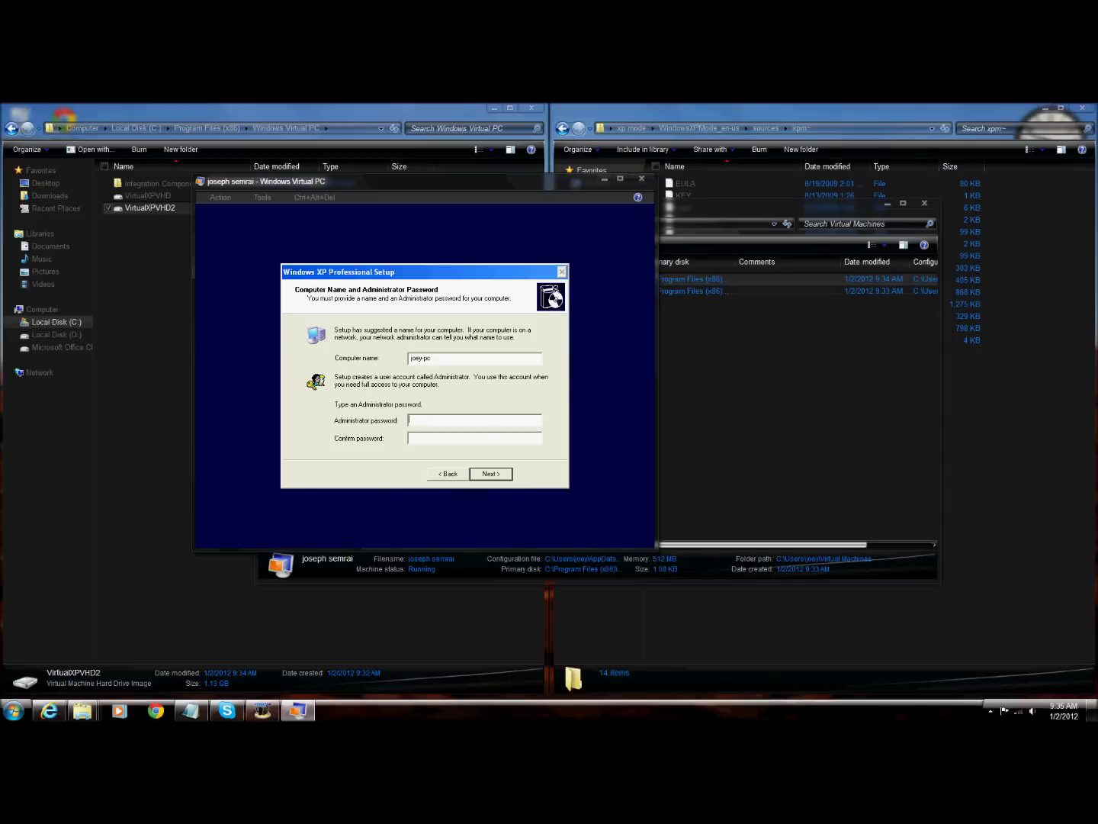
{"action": "left_click", "coordinate": [491, 475]}
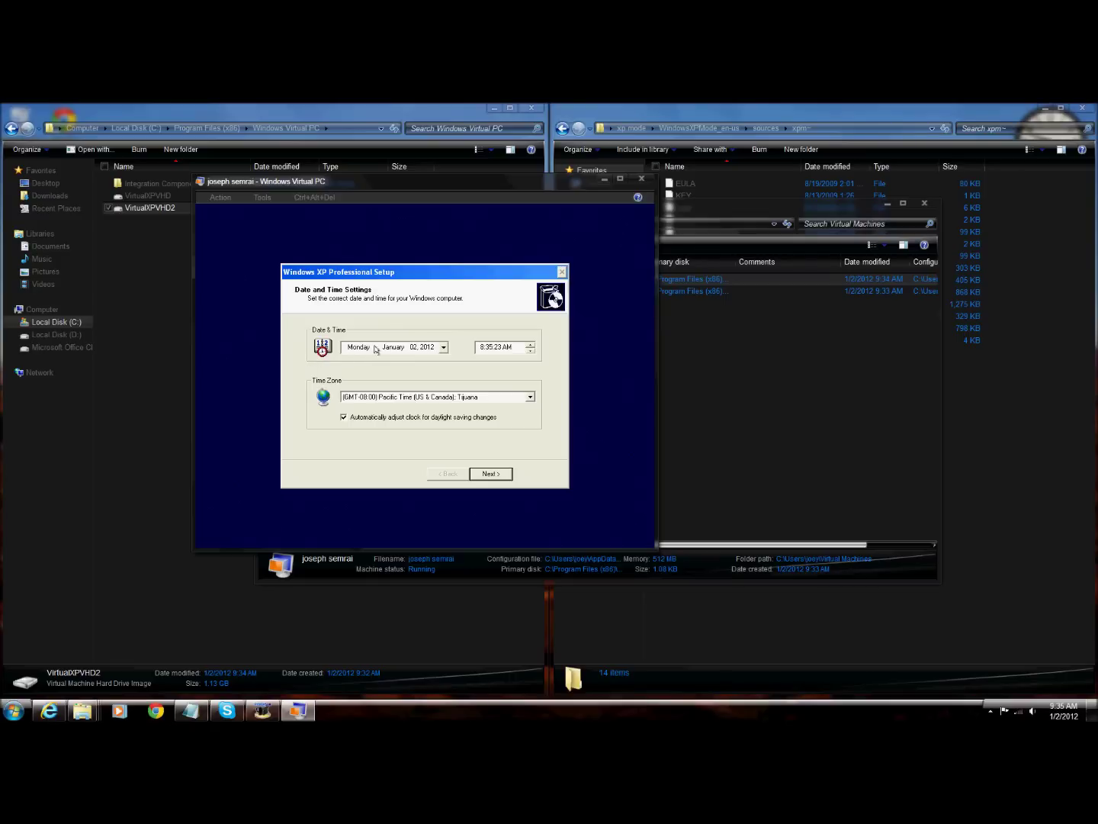
{"action": "left_click", "coordinate": [483, 349]}
{"action": "type", "text": "9"}
{"action": "left_click", "coordinate": [471, 474]}
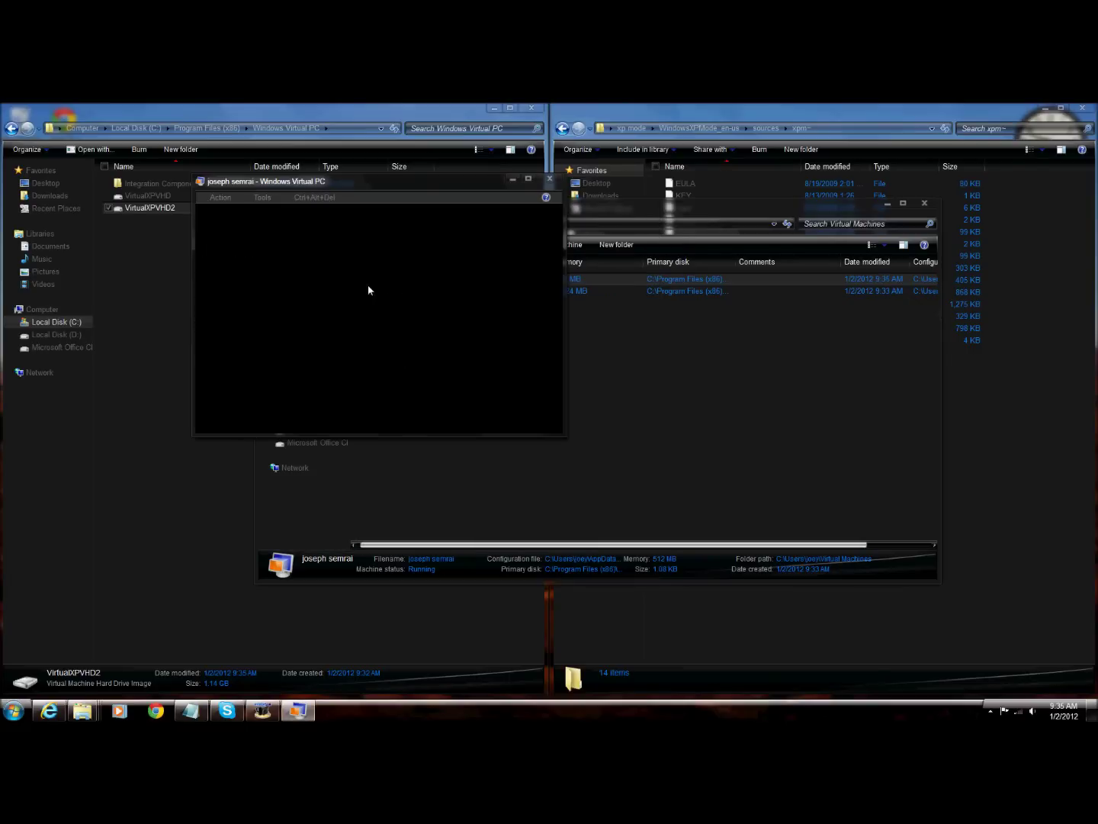
Maximize the VM window, apply and confirm Automatic Updates, and close the unresponsive dialog
{"action": "left_click", "coordinate": [528, 179]}
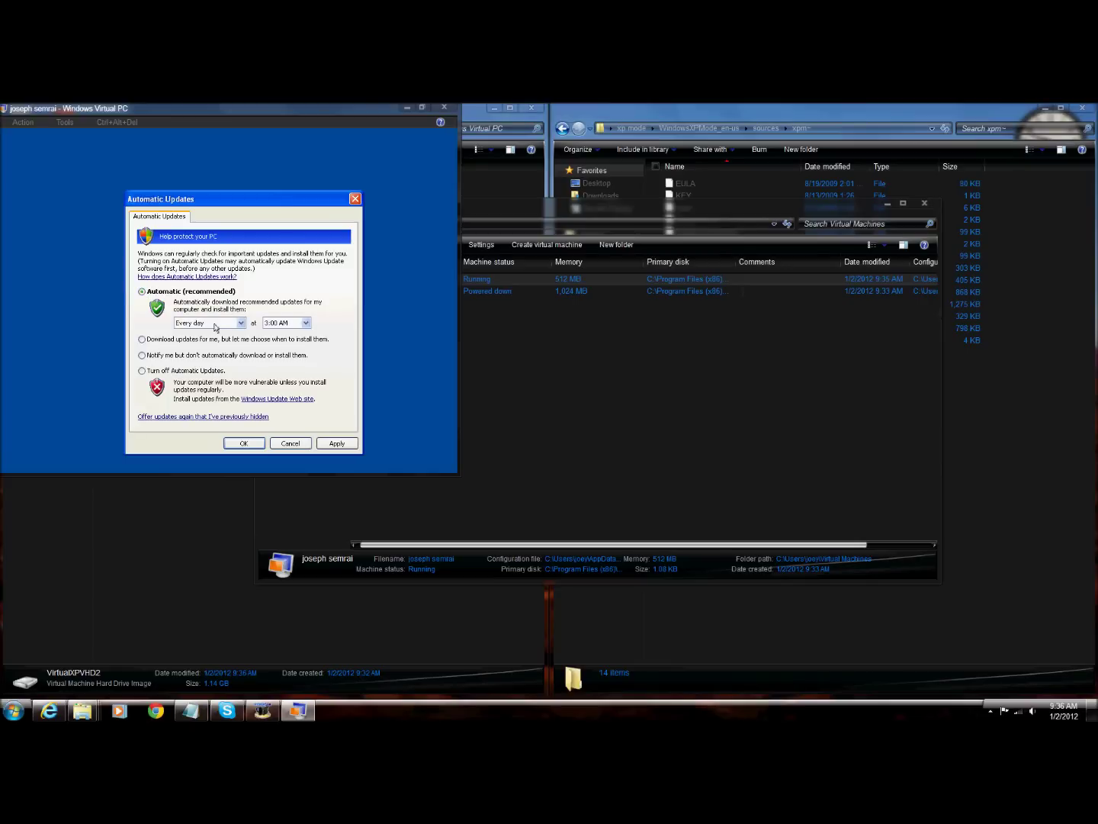
{"action": "left_click", "coordinate": [337, 443]}
{"action": "left_click", "coordinate": [227, 444]}
{"action": "left_click", "coordinate": [353, 199]}
Open and close the host Control Panel, confirm Automatic Updates again, and send Ctrl+Alt+End
{"action": "left_click", "coordinate": [13, 711]}
{"action": "left_click", "coordinate": [183, 518]}
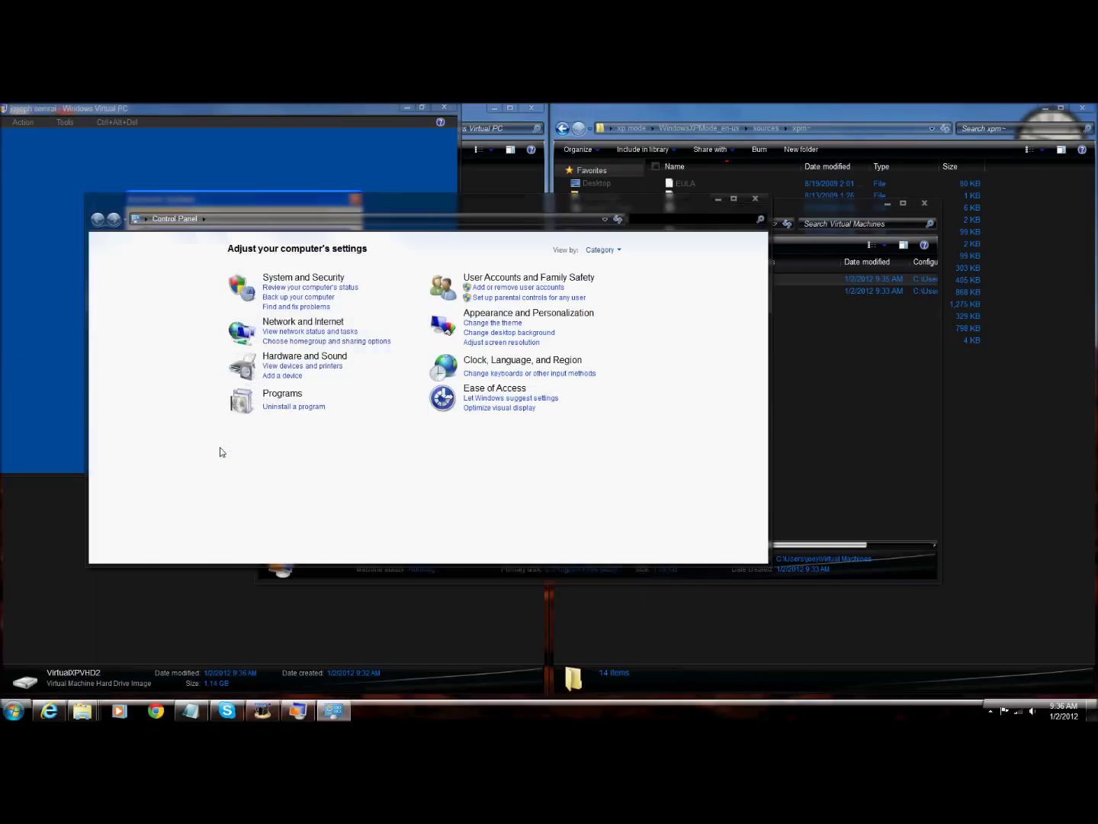
{"action": "left_click", "coordinate": [755, 199]}
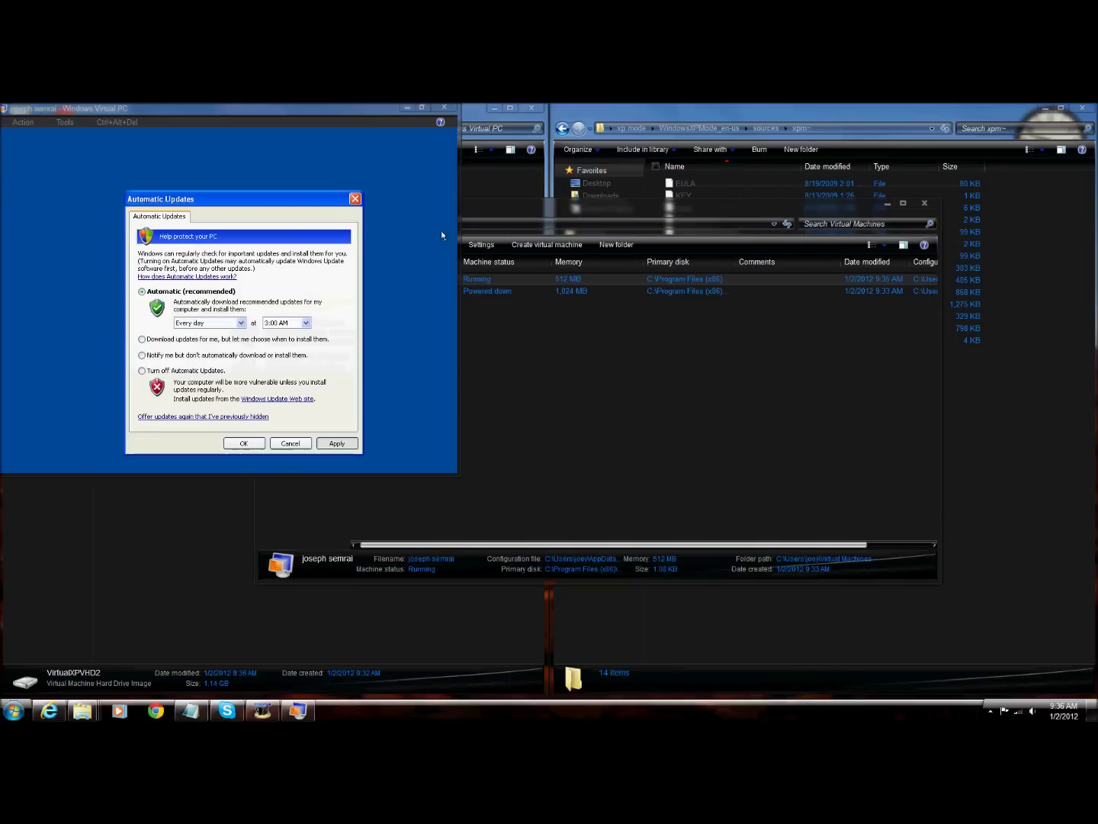
{"action": "left_click", "coordinate": [246, 442]}
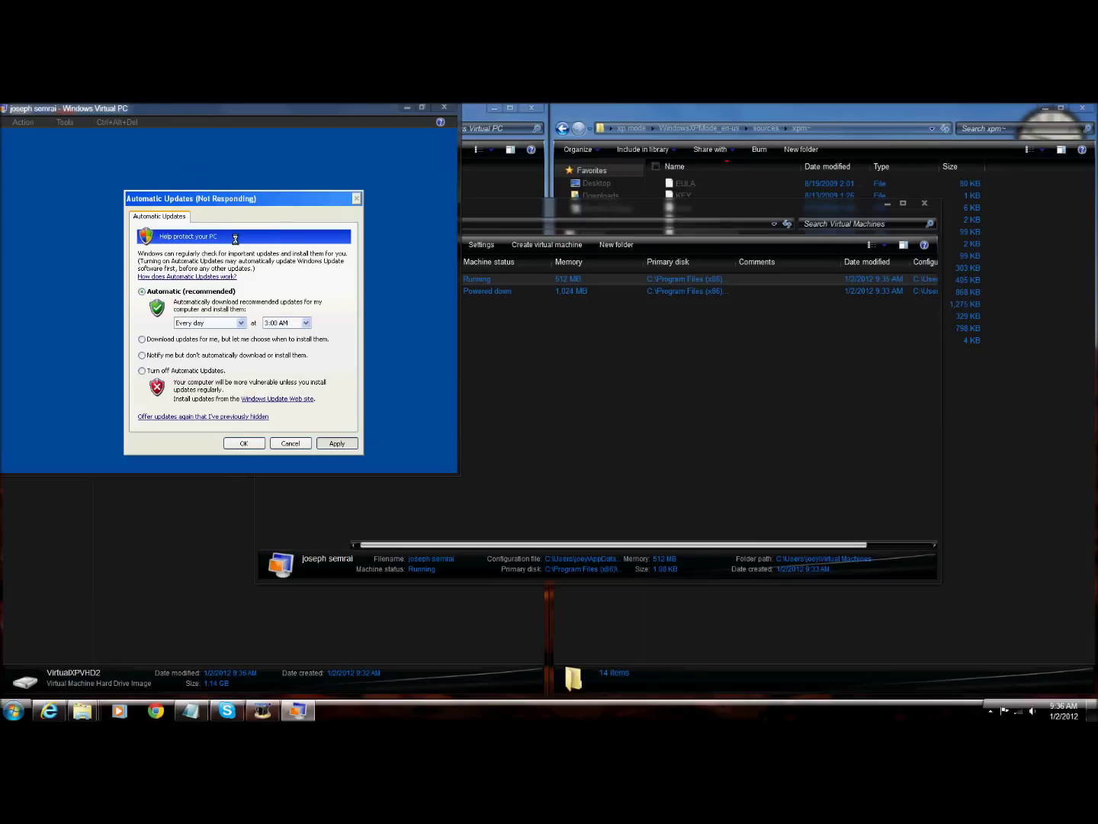
{"action": "key", "text": "ctrl+alt+End"}
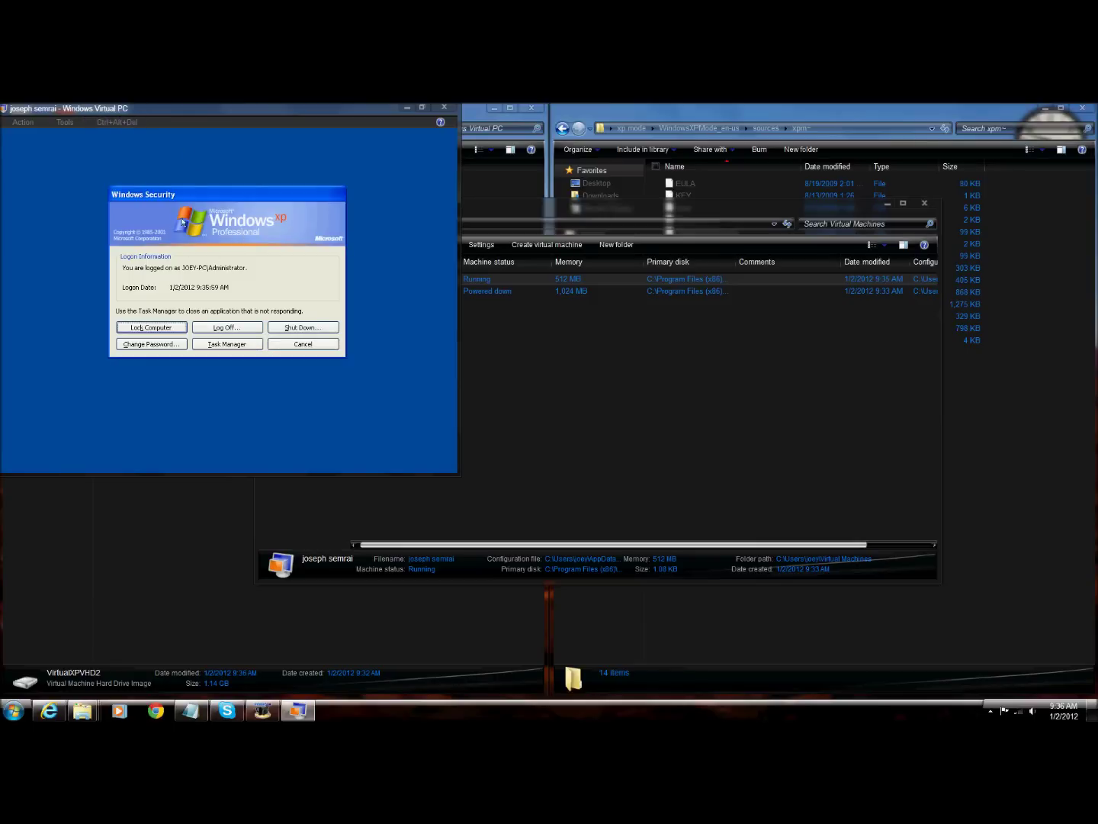
Accept the Integration Components update, close Task Manager, and confirm Automatic Updates to finish setup
{"action": "left_click_drag", "start_coordinate": [183, 193], "coordinate": [220, 213]}
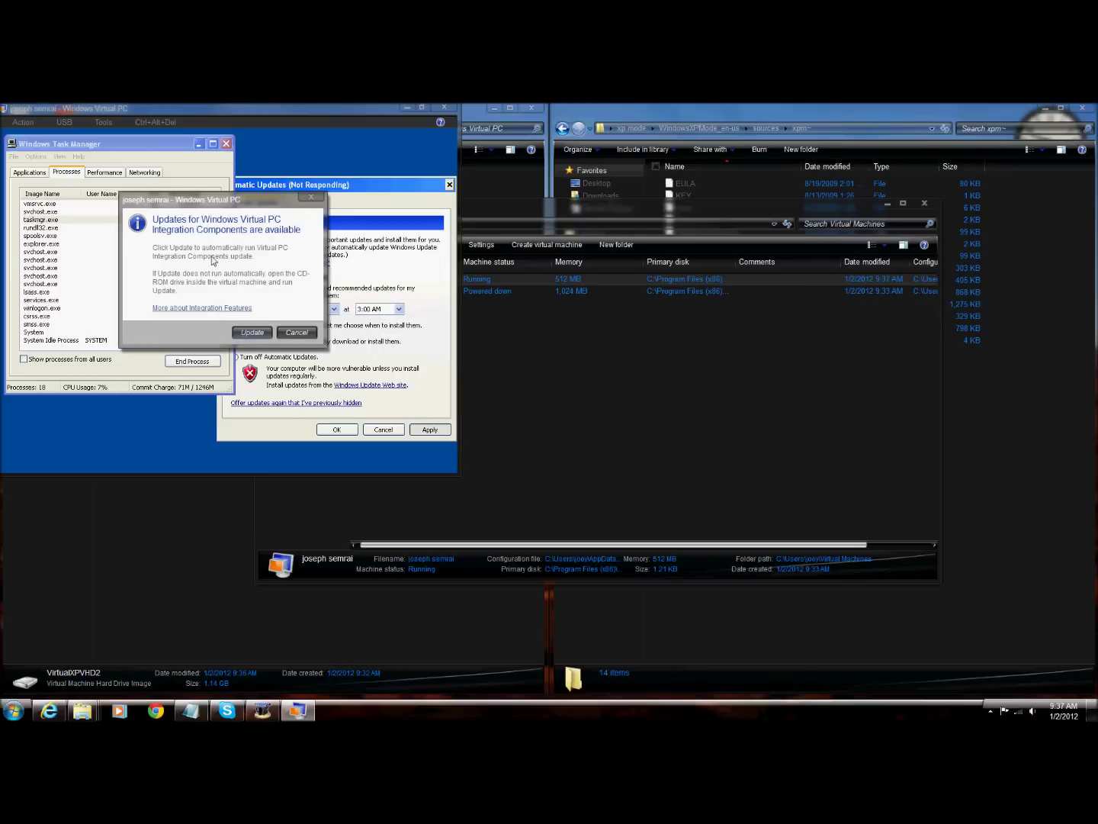
{"action": "left_click", "coordinate": [241, 332]}
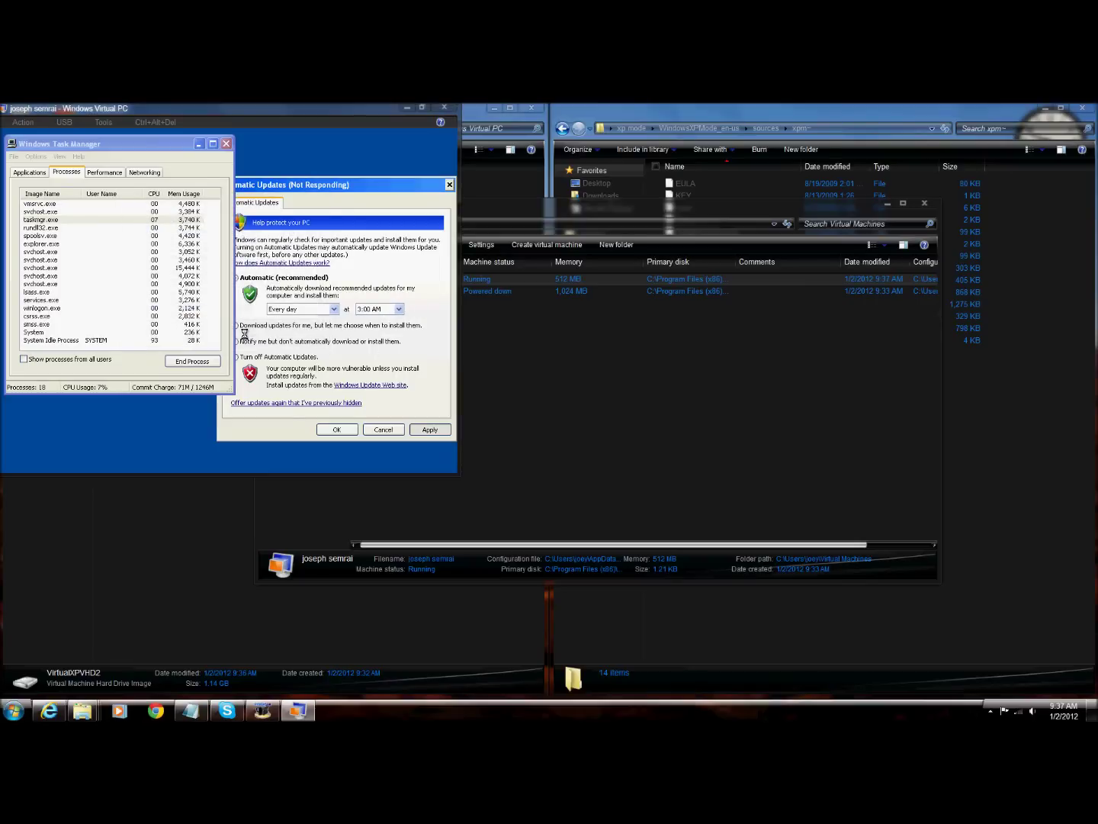
{"action": "left_click", "coordinate": [226, 144]}
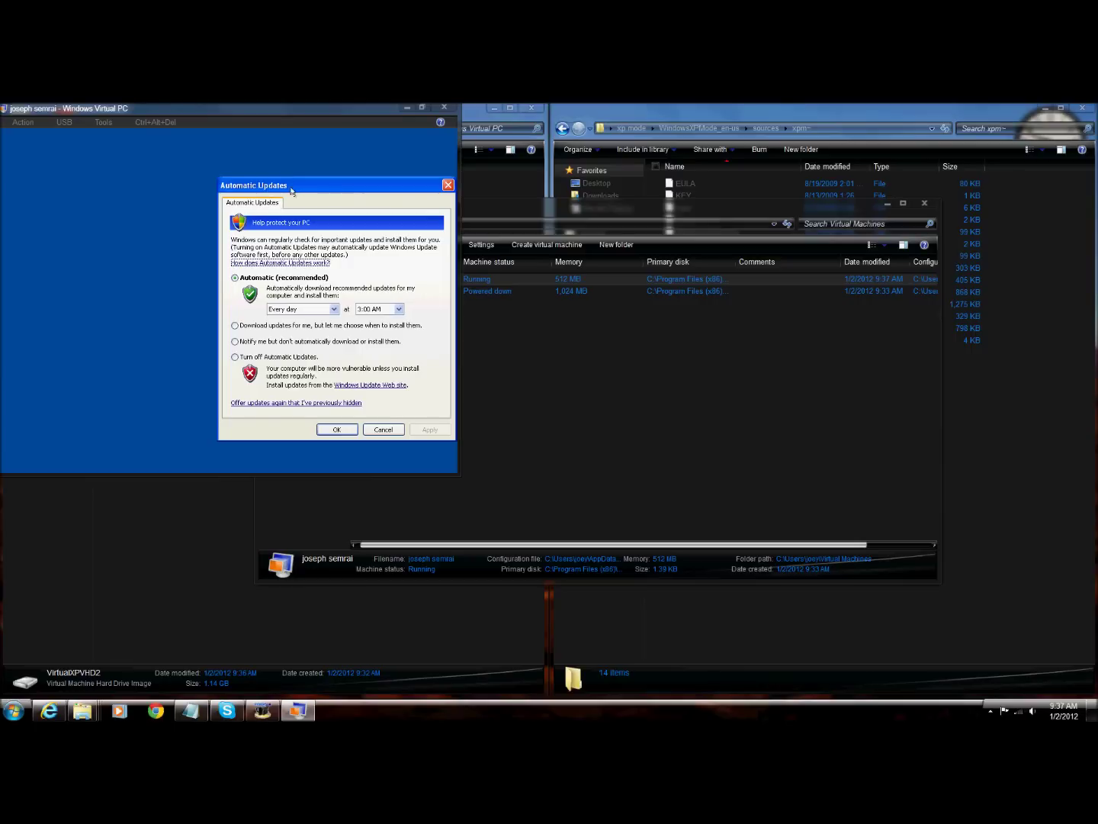
{"action": "left_click_drag", "start_coordinate": [291, 192], "coordinate": [182, 191]}
{"action": "left_click", "coordinate": [223, 431]}
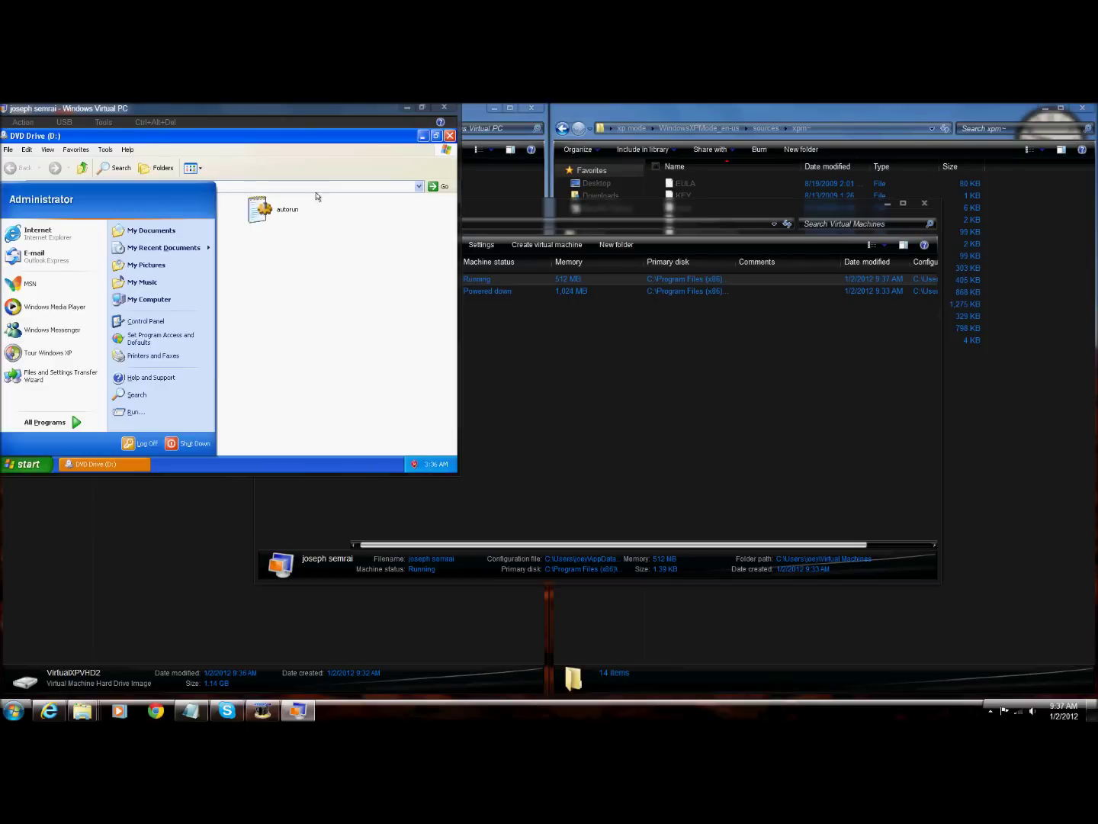
Open the Windows folder on the DVD drive, select IntegrationComponents, and dismiss the antivirus warning
{"action": "left_click", "coordinate": [148, 135]}
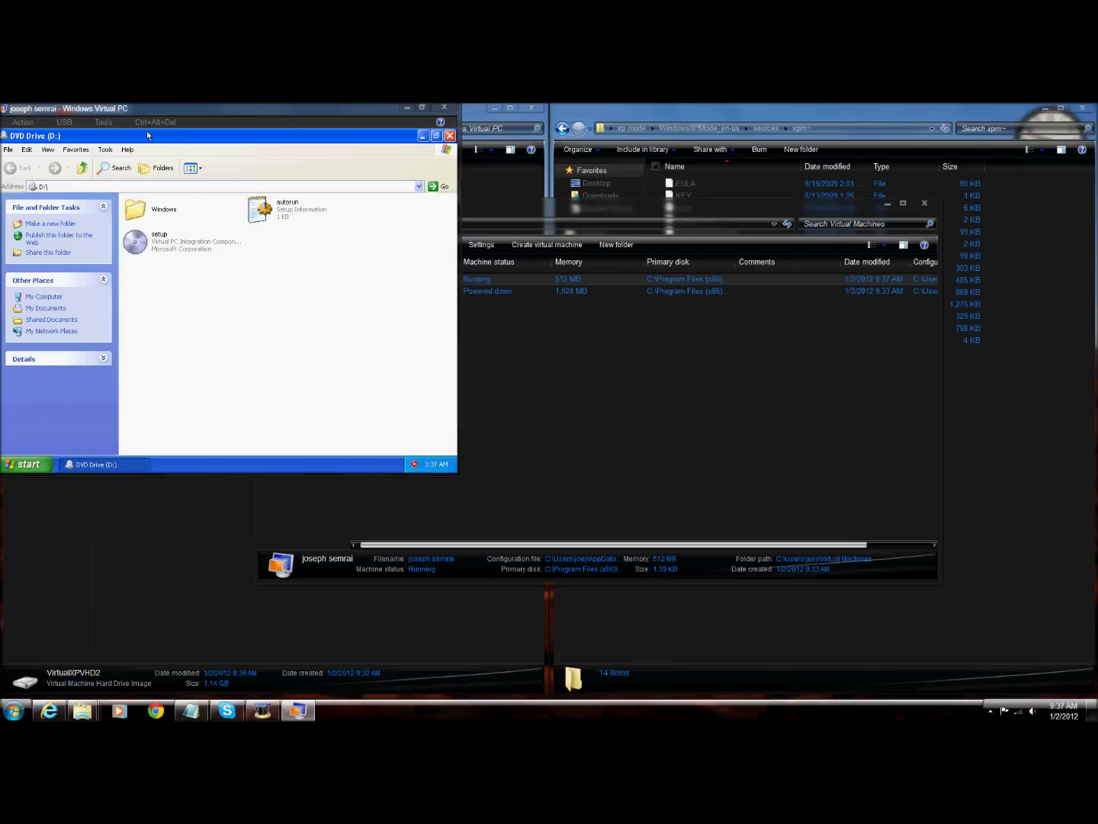
{"action": "double_click", "coordinate": [139, 212]}
{"action": "left_click", "coordinate": [164, 212]}
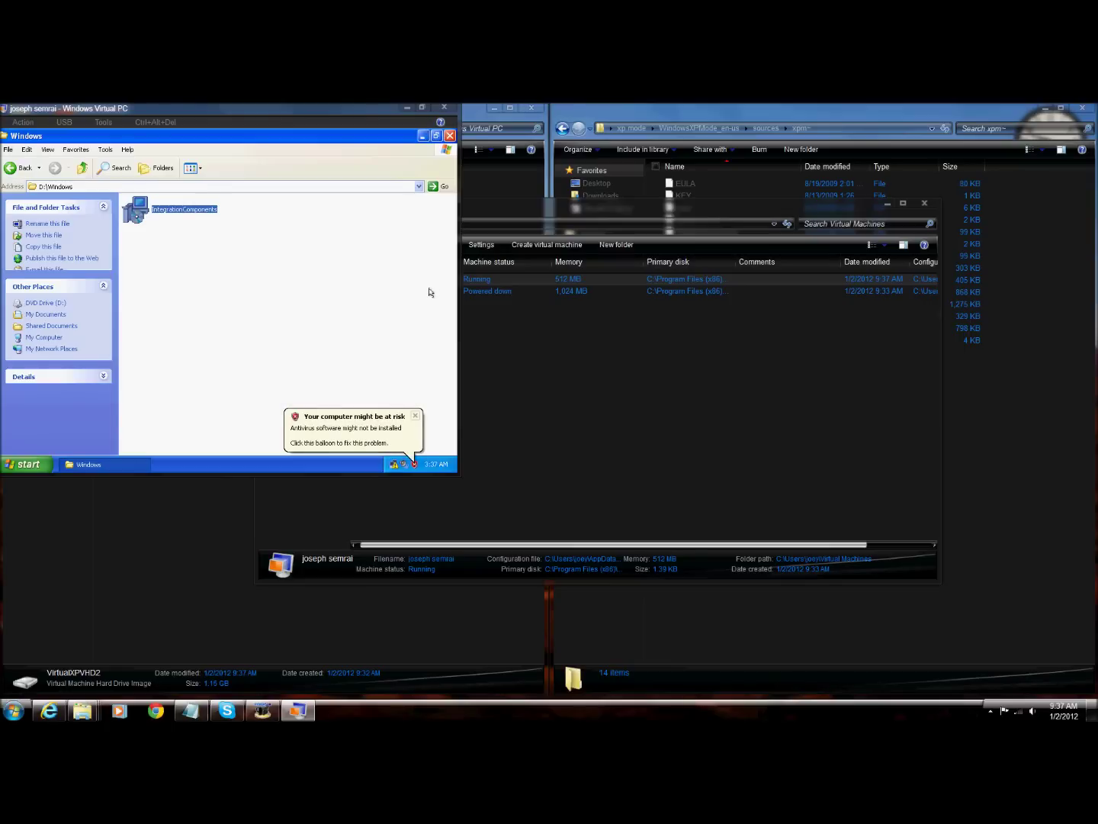
{"action": "left_click", "coordinate": [416, 417]}
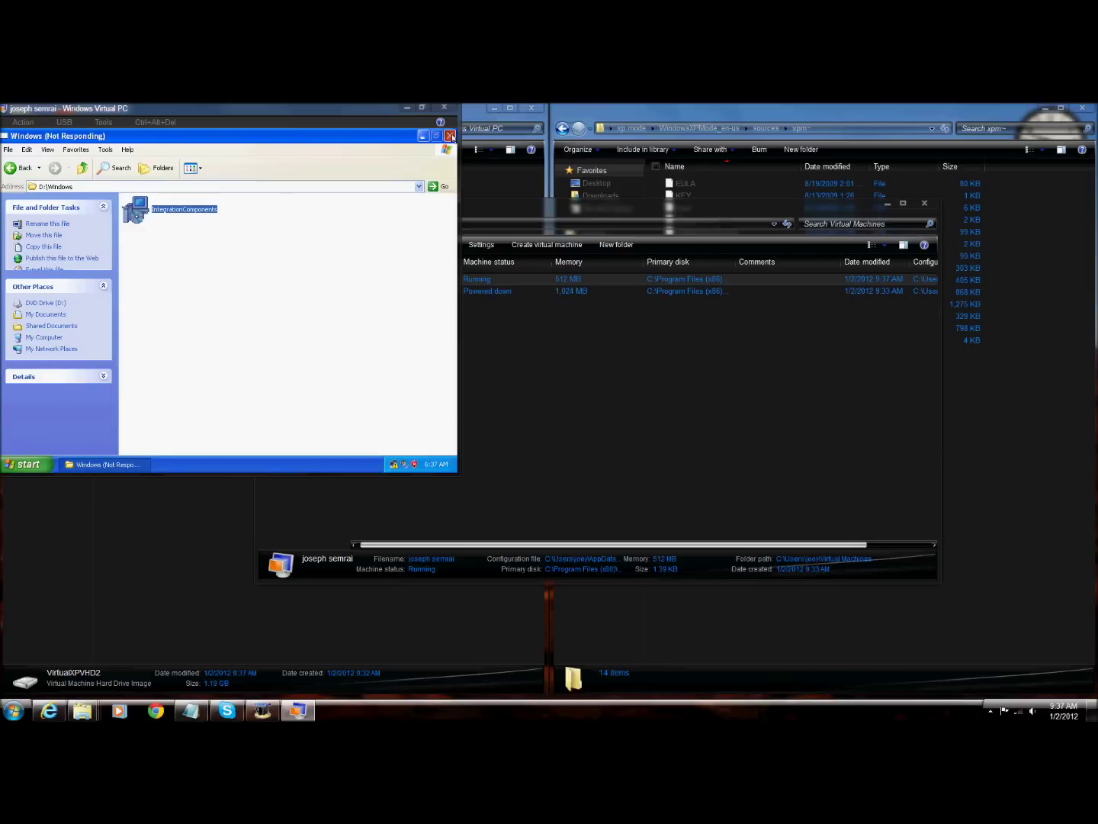
End the unresponsive Windows folder window with End Now and select the Internet Explorer desktop icon
{"action": "left_click", "coordinate": [450, 135]}
{"action": "left_click", "coordinate": [249, 346]}
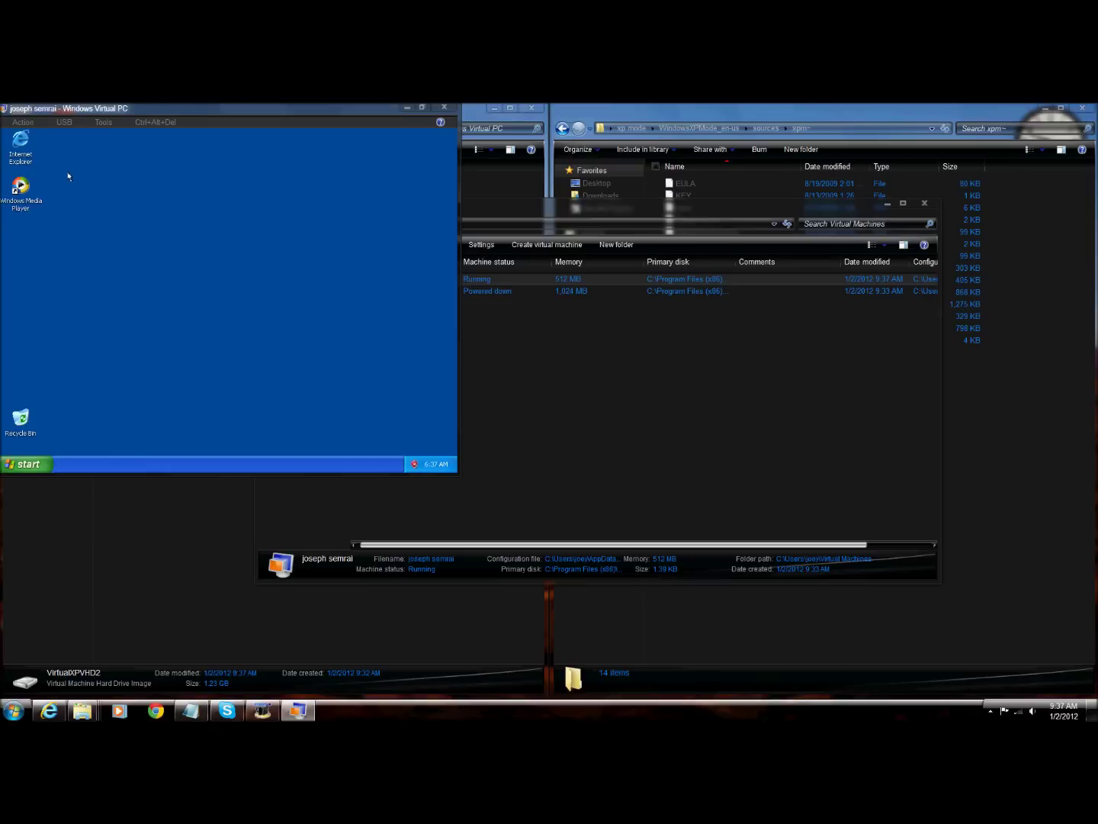
{"action": "left_click", "coordinate": [21, 142]}
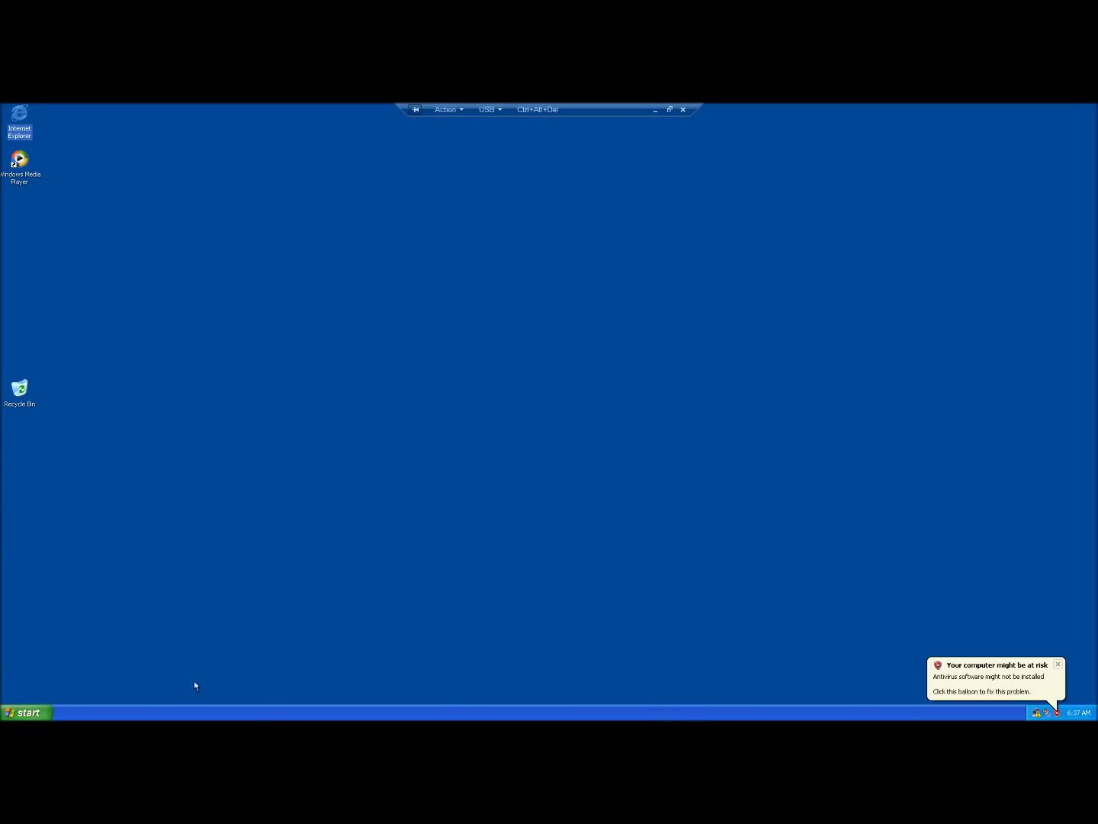
{"action": "left_click", "coordinate": [9, 713]}
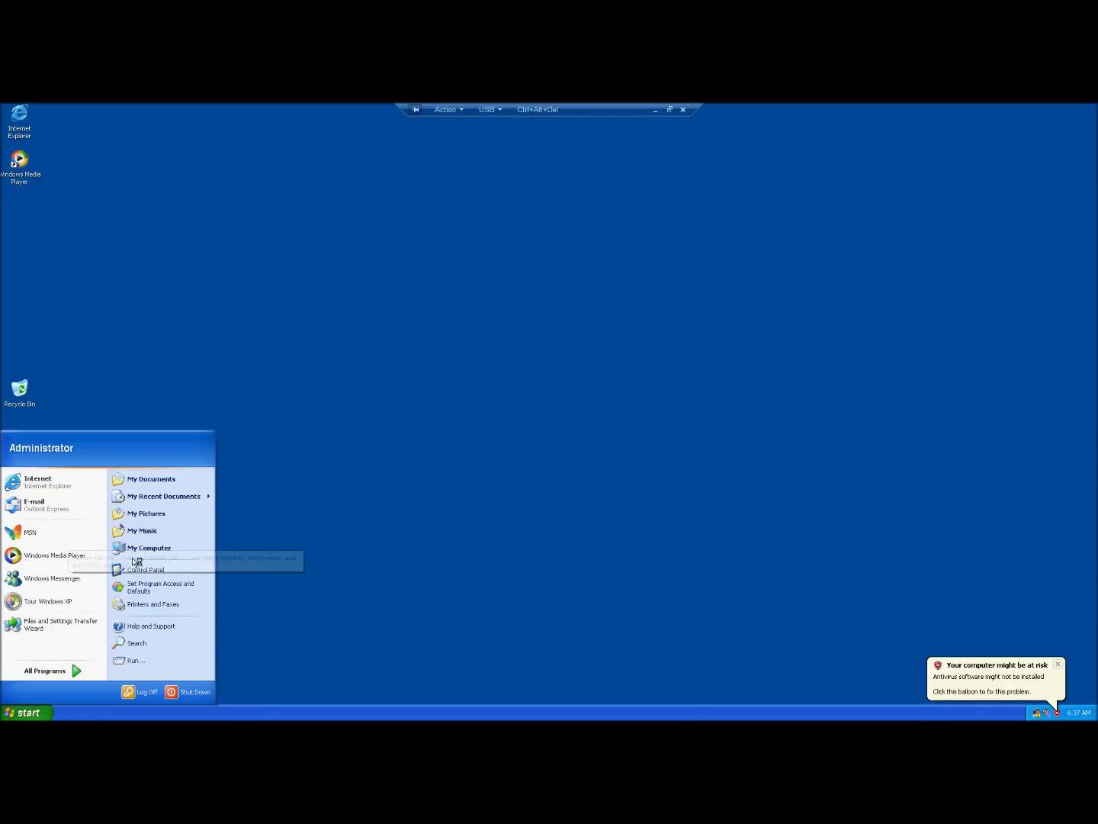
{"action": "left_click", "coordinate": [161, 548]}
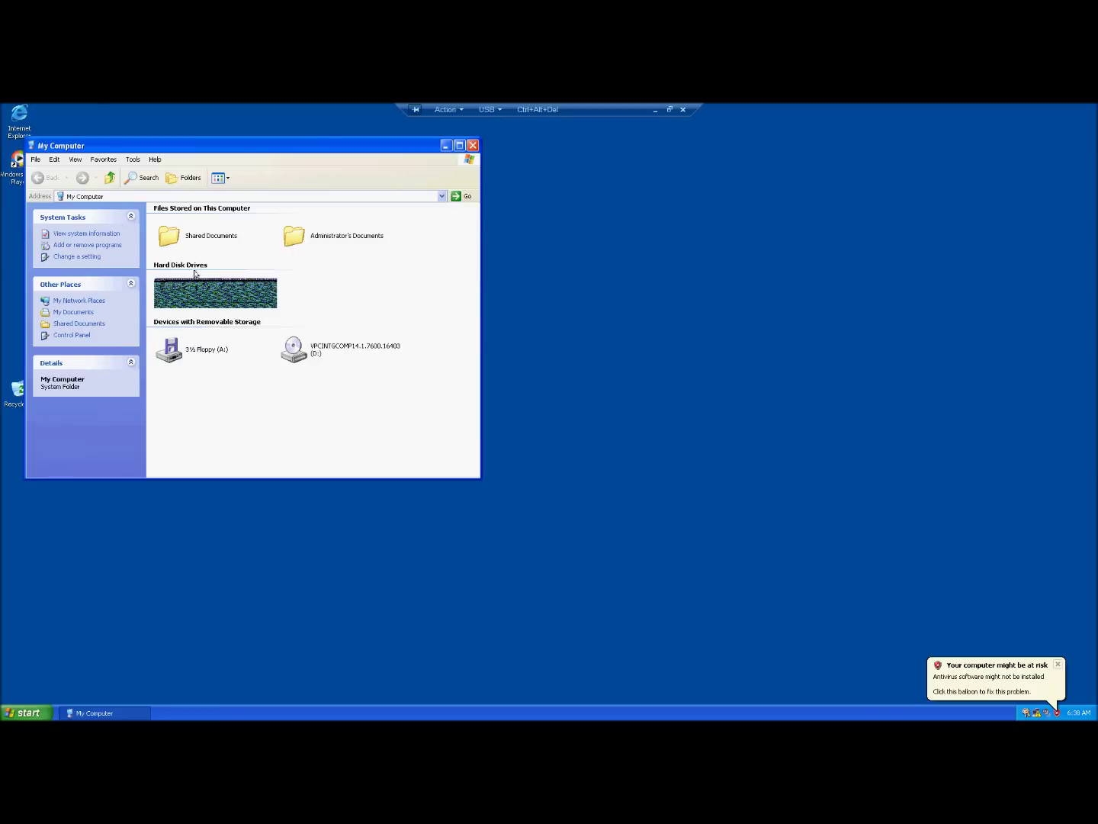
{"action": "double_click", "coordinate": [259, 301]}
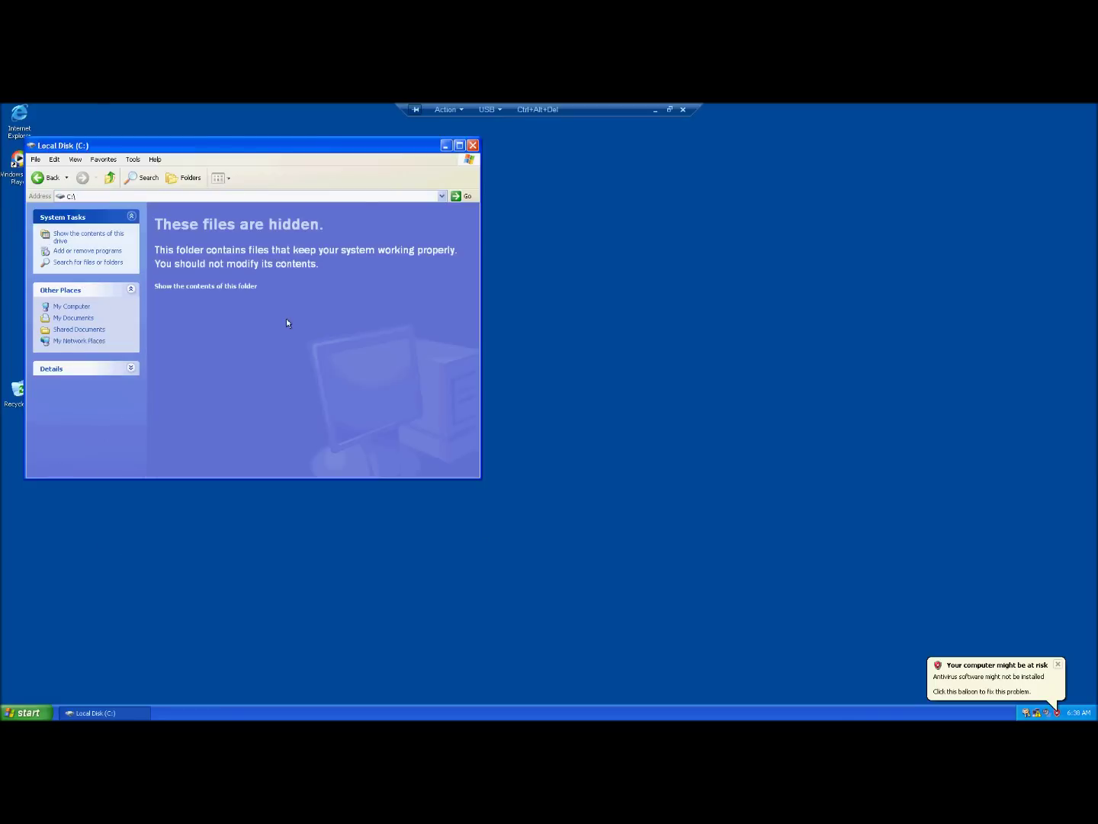
{"action": "left_click", "coordinate": [217, 286]}
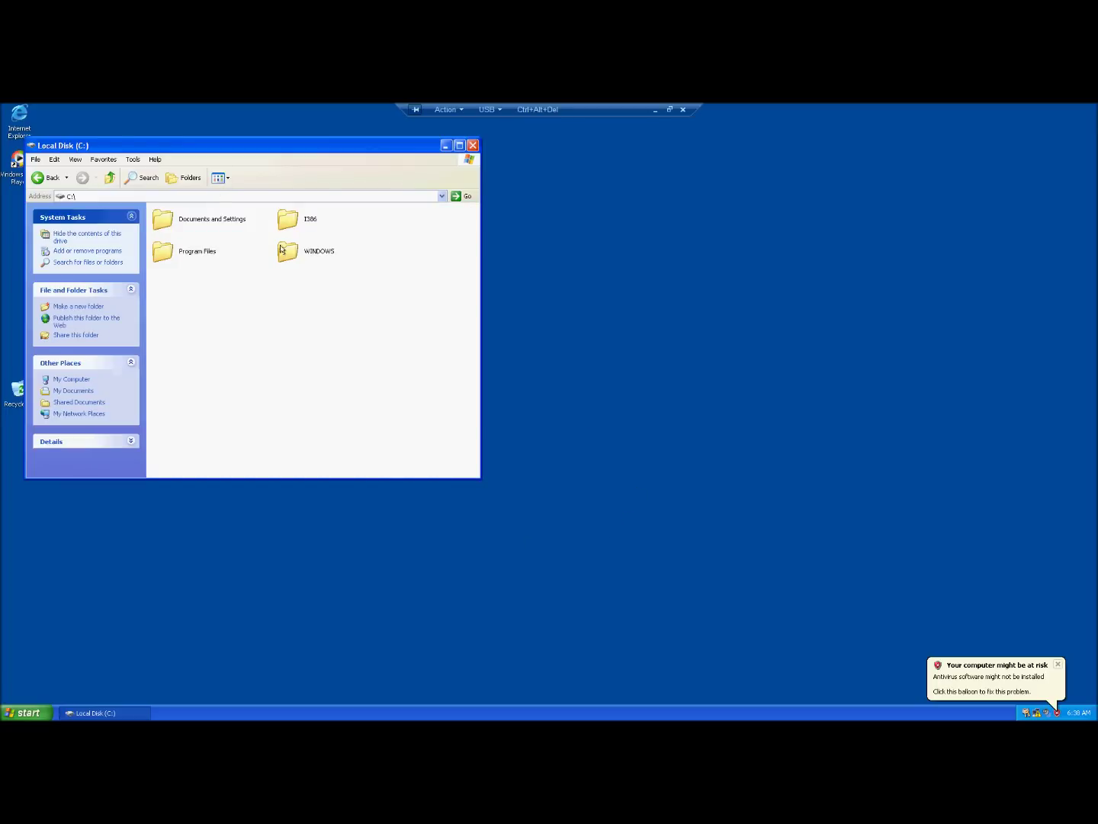
{"action": "left_click", "coordinate": [290, 254]}
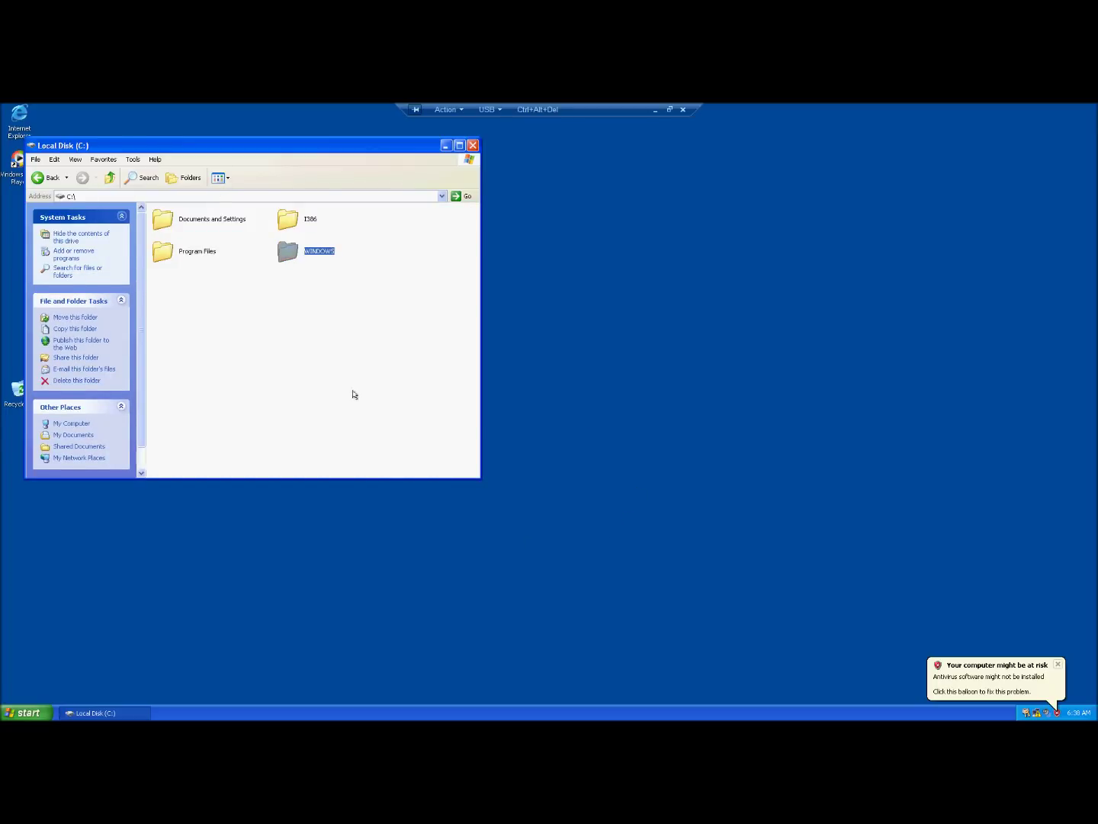
{"action": "right_click", "coordinate": [289, 253]}
{"action": "left_click", "coordinate": [312, 358]}
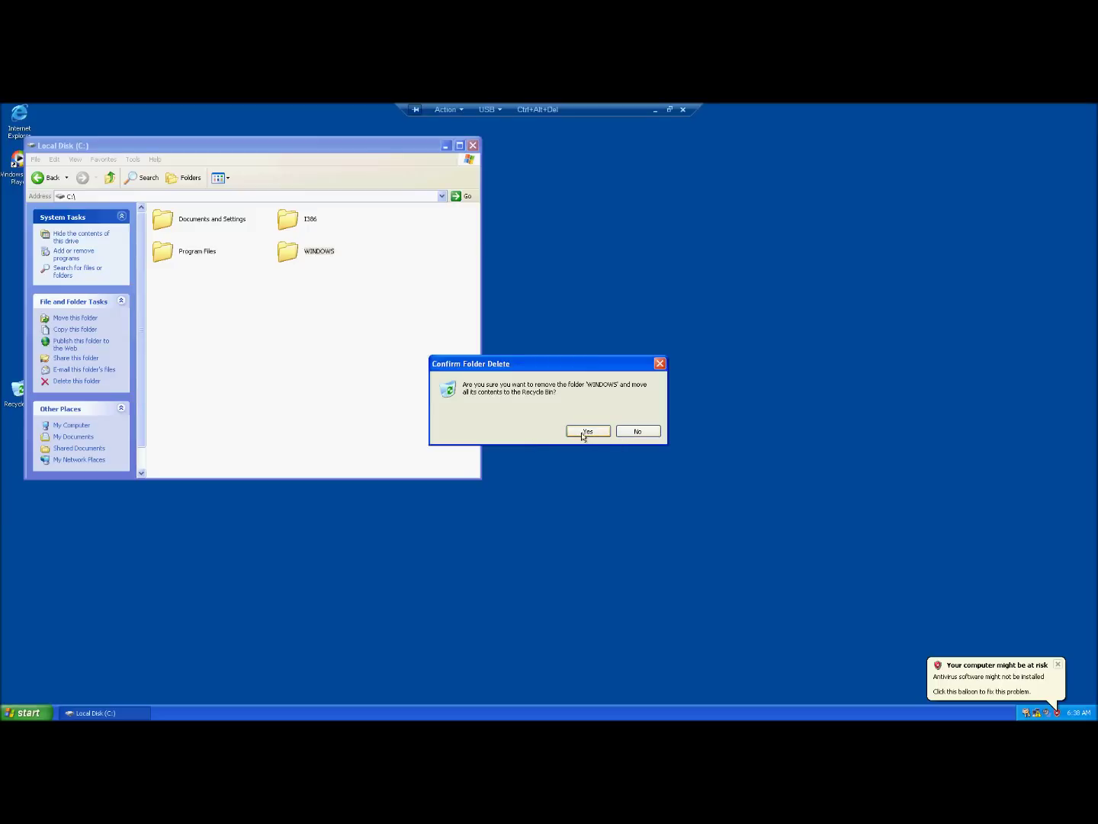
{"action": "left_click", "coordinate": [639, 431]}
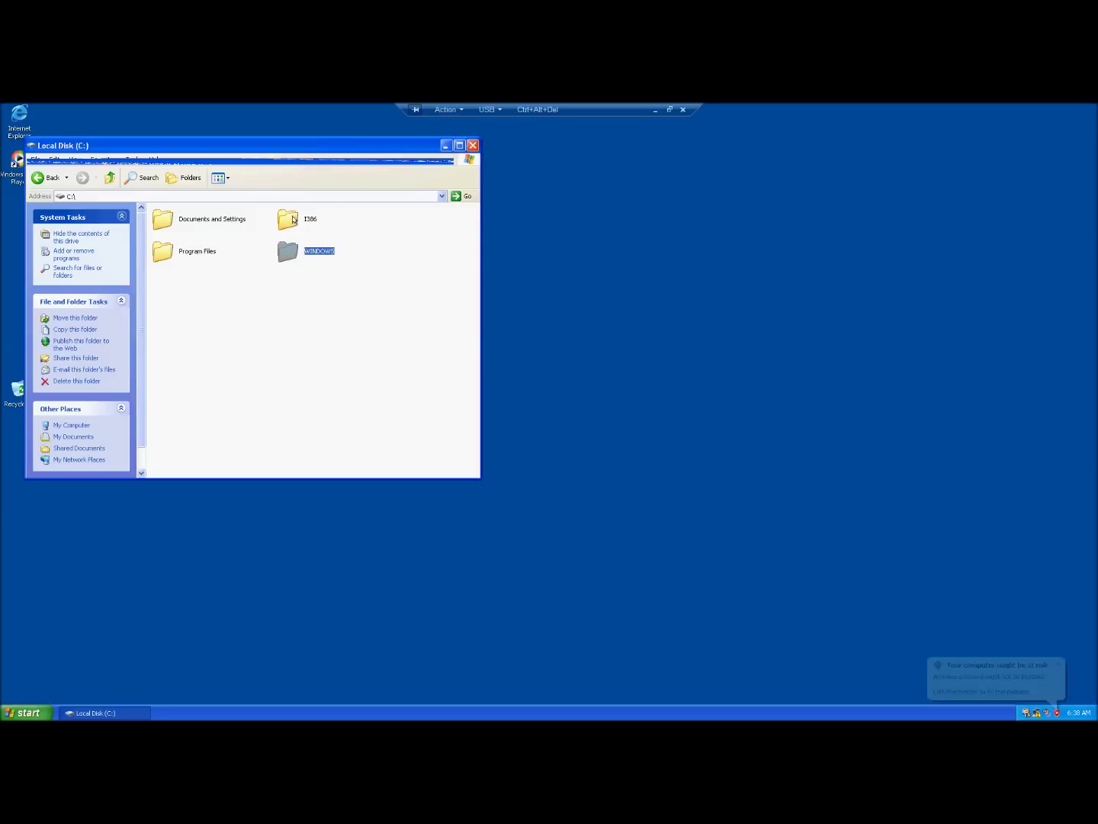
{"action": "left_click", "coordinate": [293, 220]}
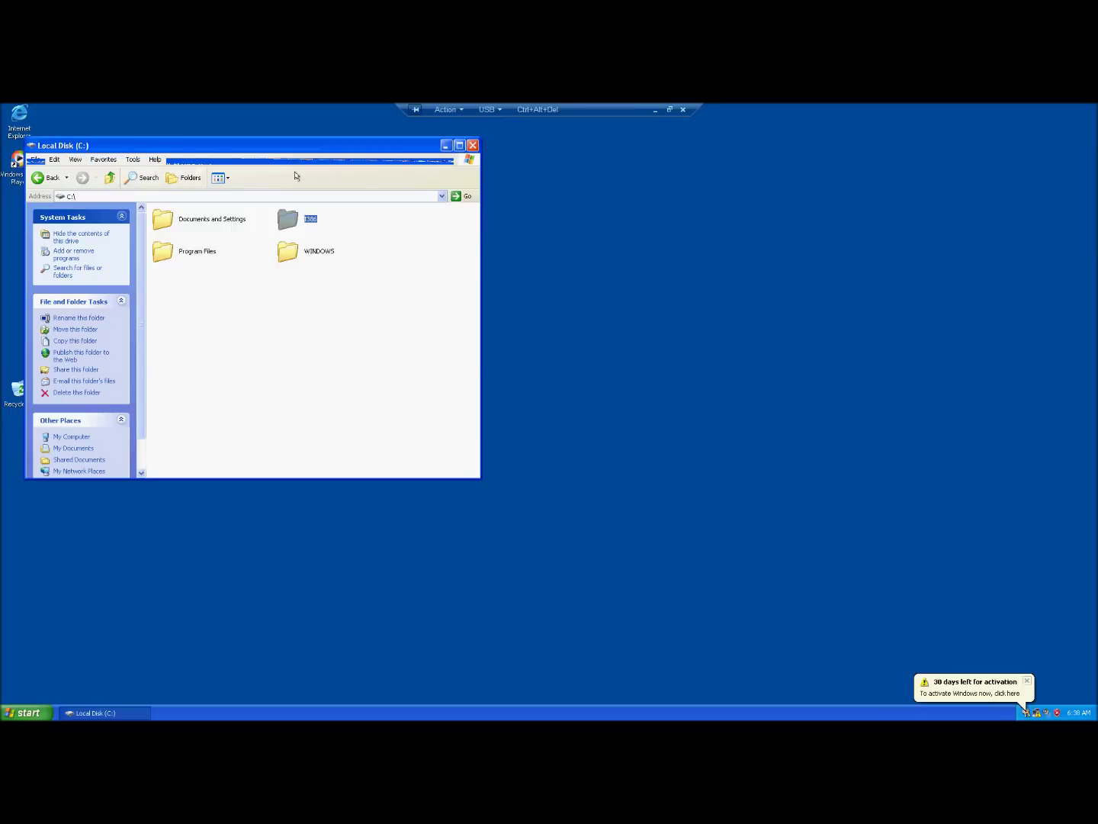
{"action": "left_click", "coordinate": [472, 145]}
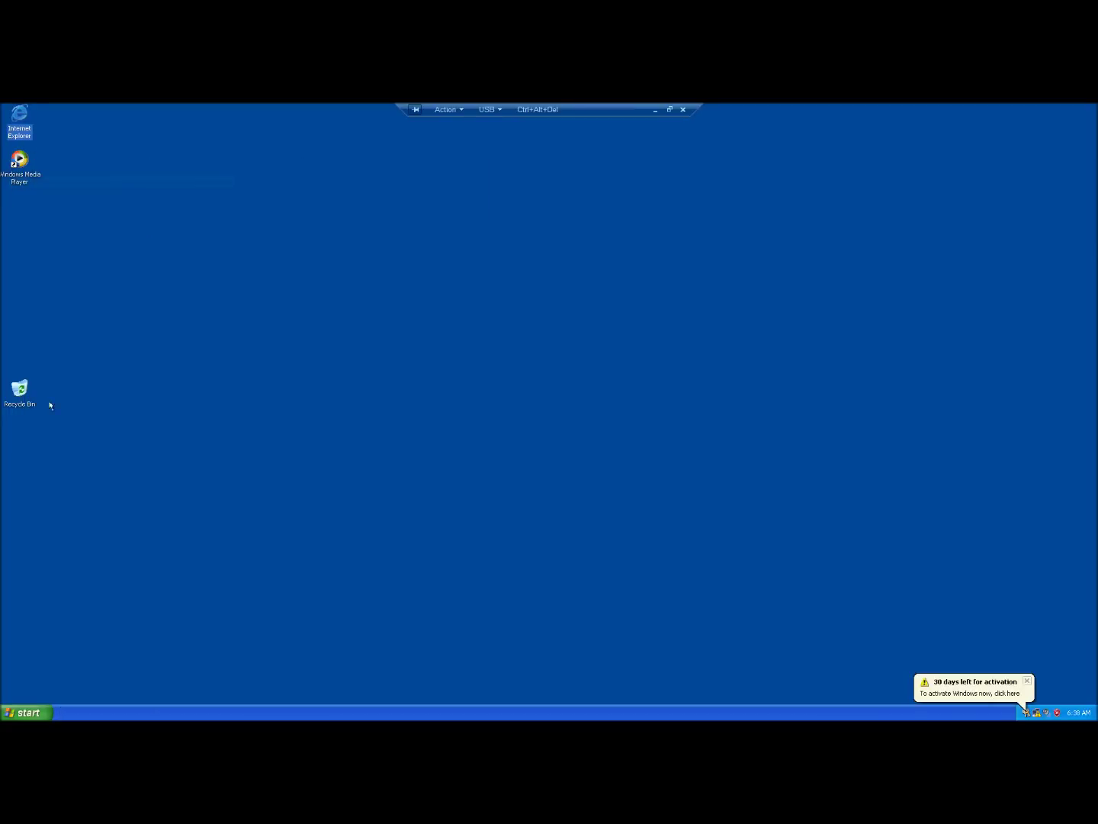
Open and close the Recycle Bin and the virtual machine's Action menu
{"action": "double_click", "coordinate": [23, 393]}
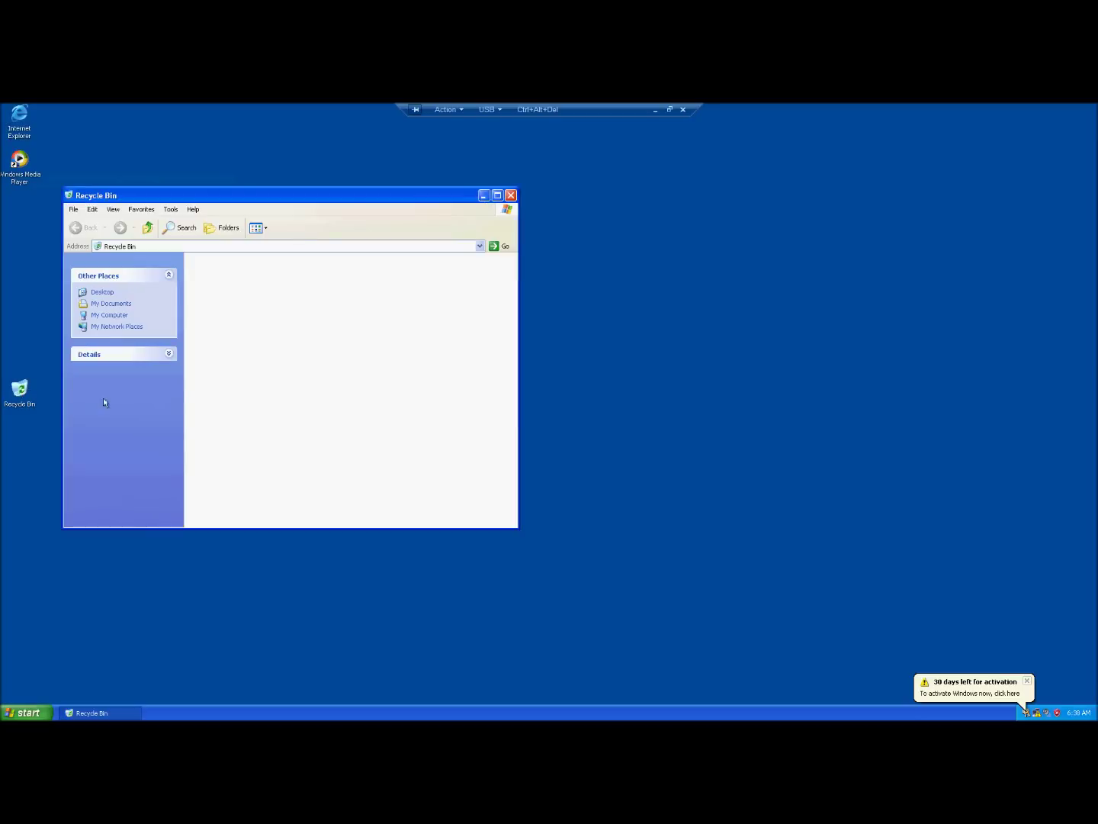
{"action": "left_click", "coordinate": [511, 196]}
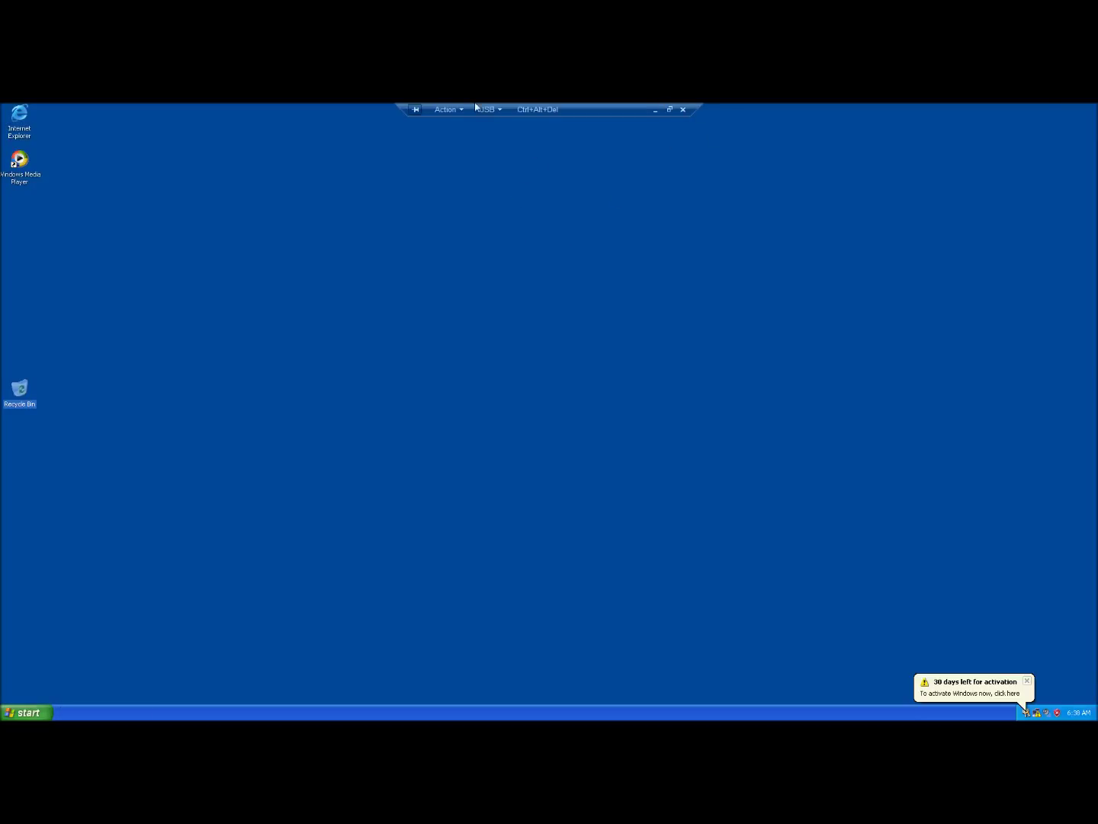
{"action": "left_click", "coordinate": [449, 109]}
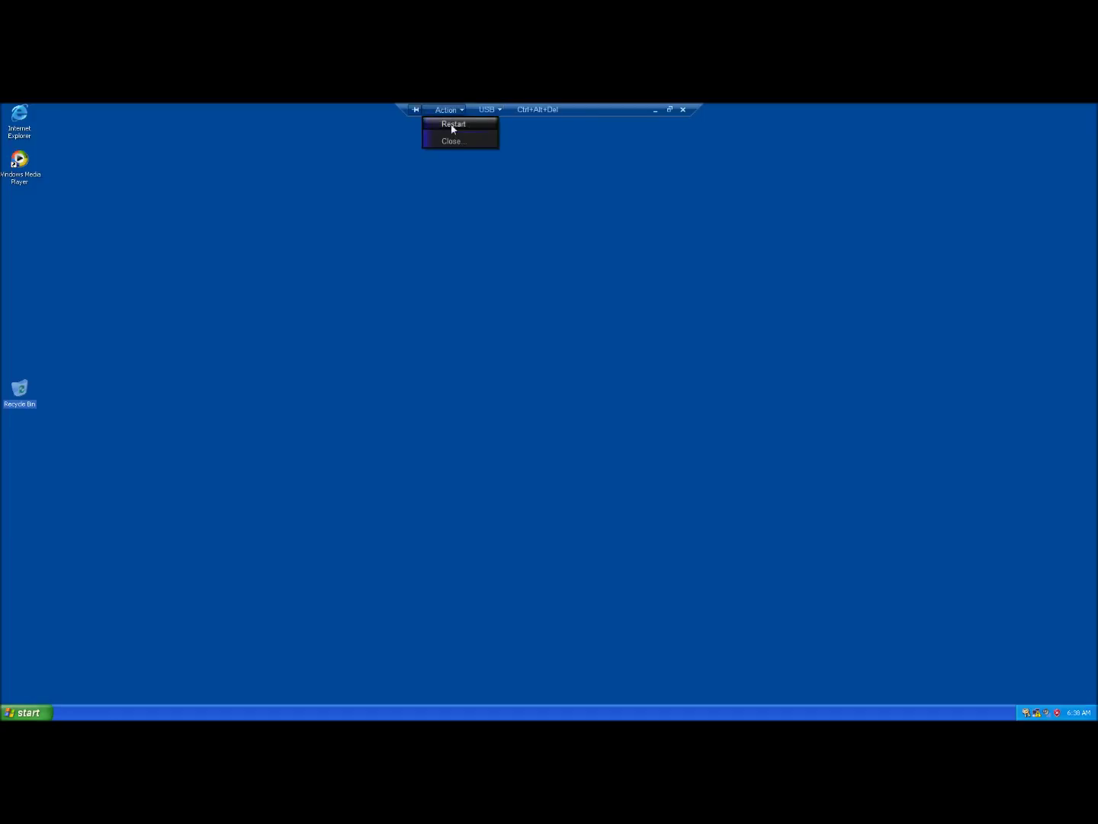
{"action": "left_click", "coordinate": [576, 122]}
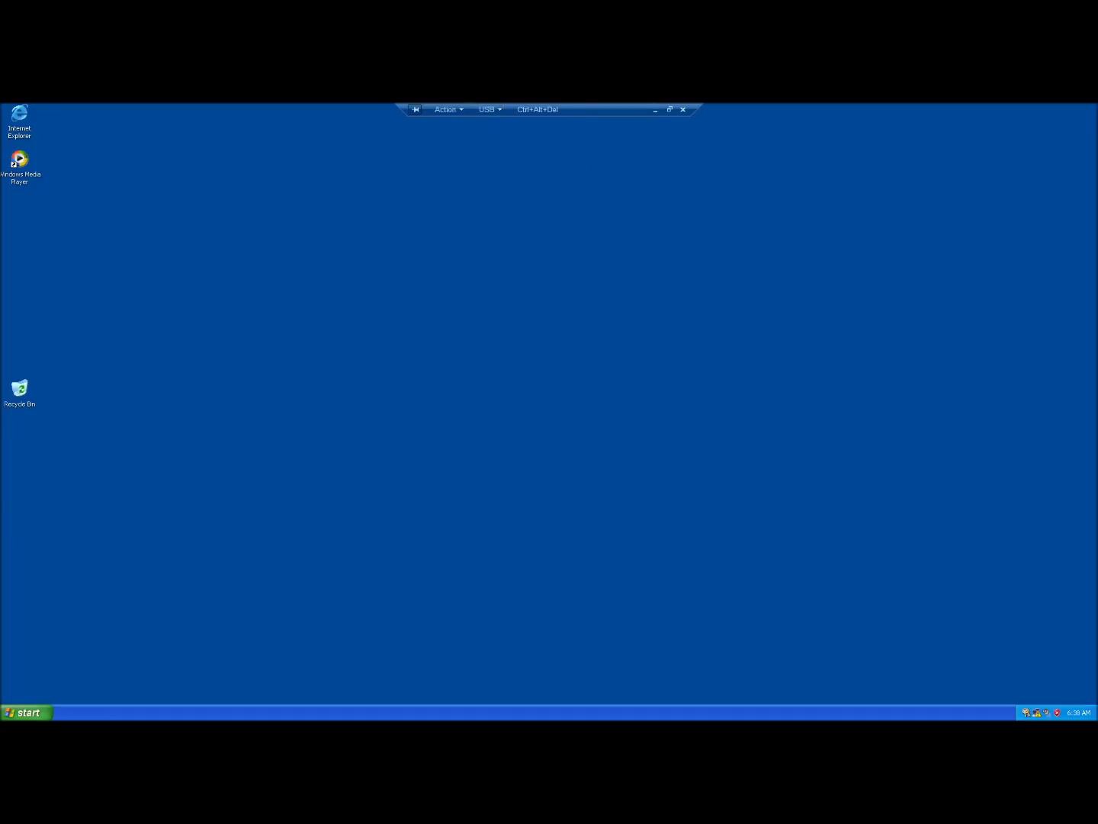
Shut down the Windows XP guest from the Start menu
{"action": "key", "text": "super"}
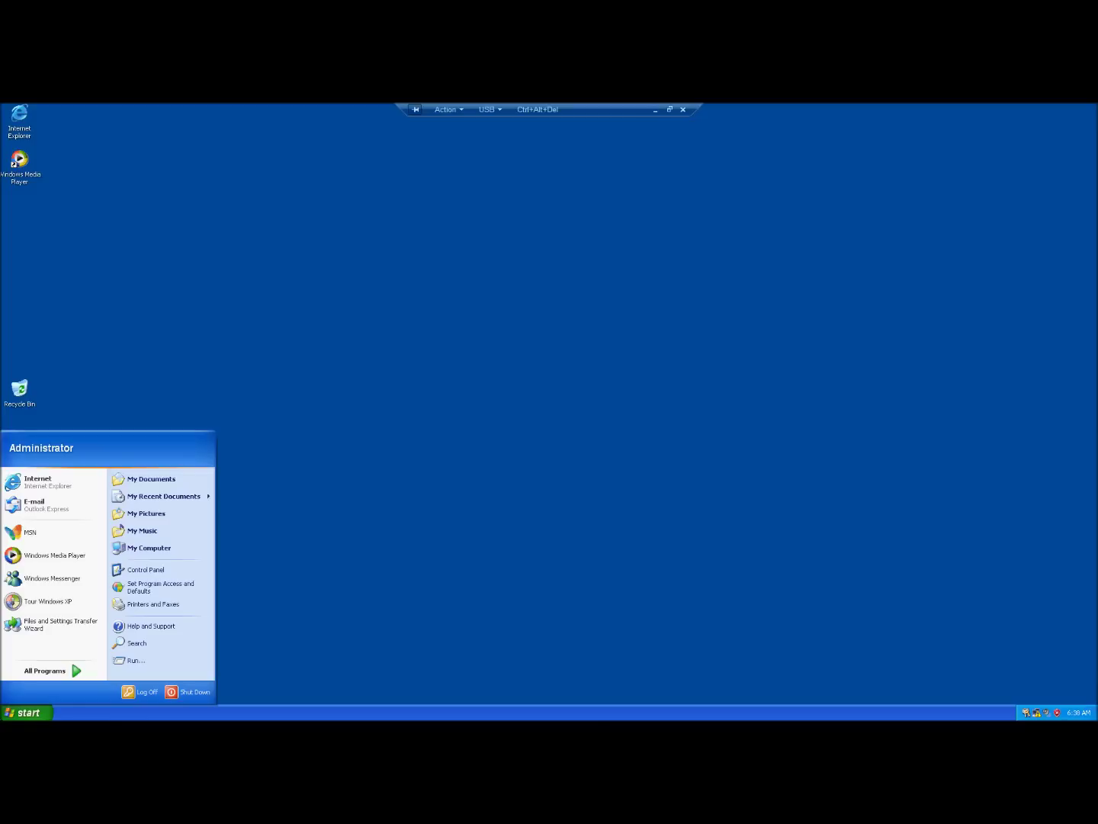
{"action": "left_click", "coordinate": [191, 691]}
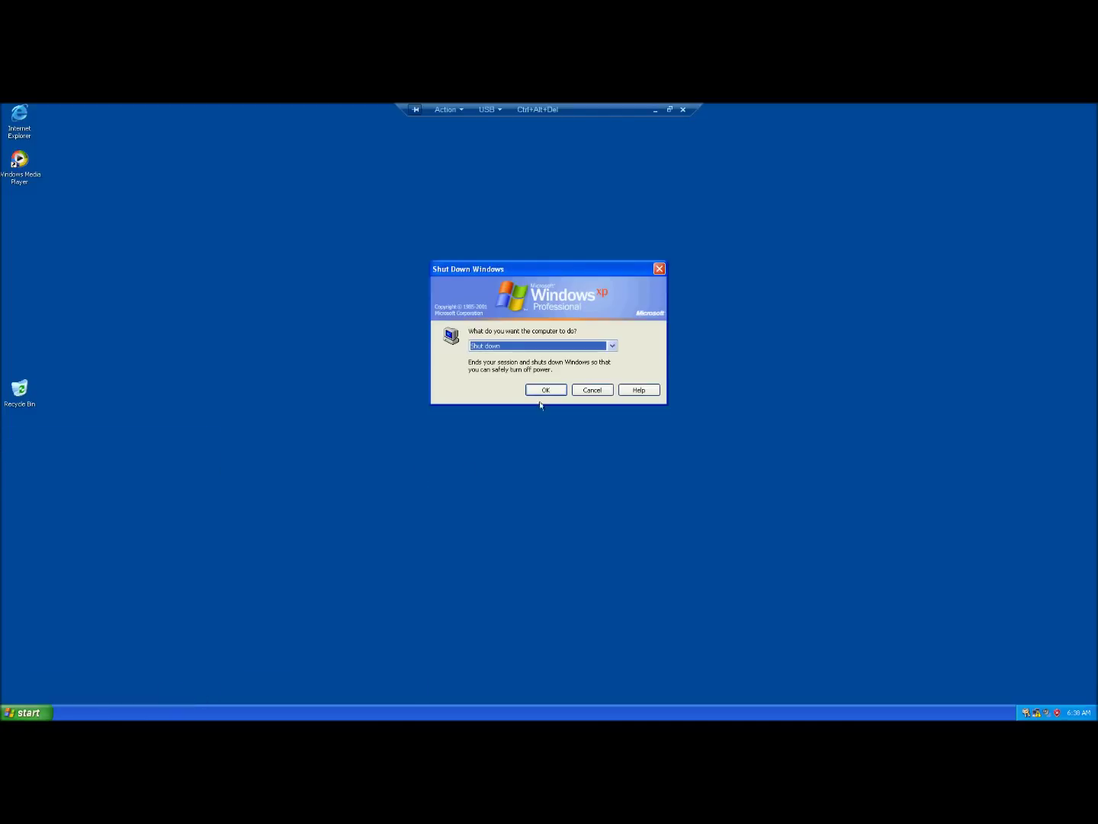
{"action": "left_click", "coordinate": [545, 390]}
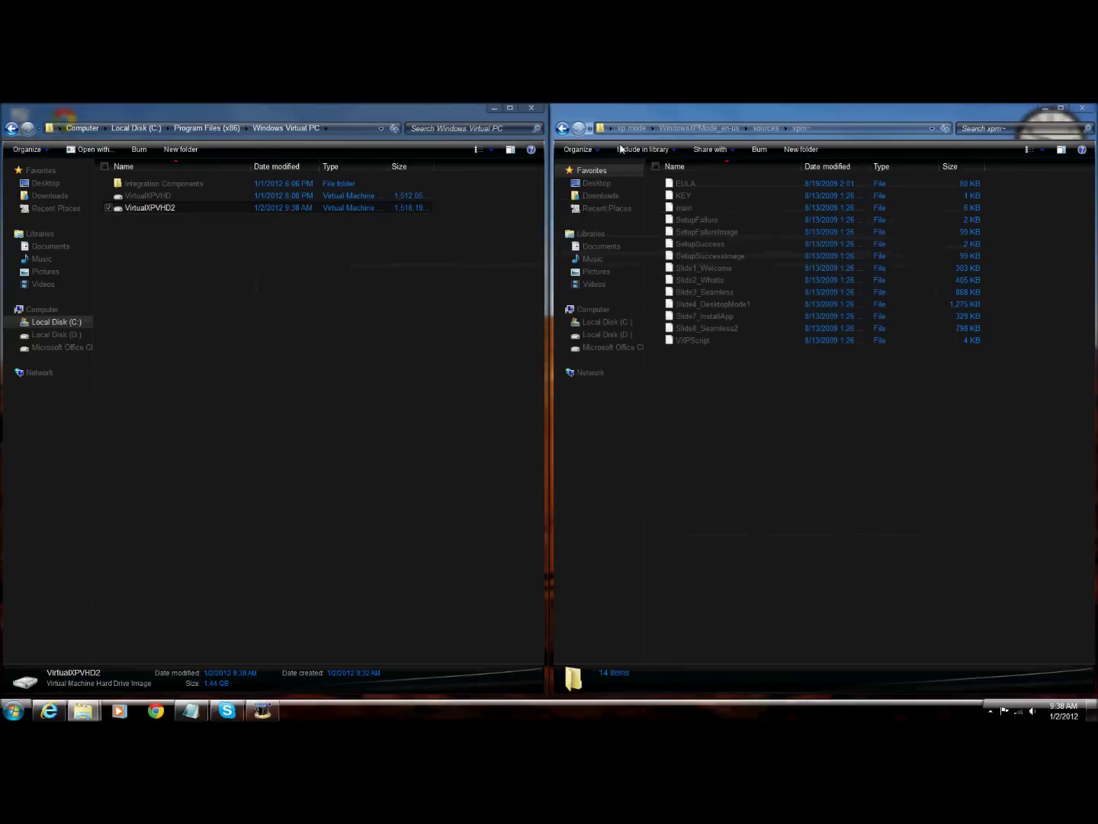
Close the Windows Virtual PC and xpm folder windows, then restore the HyperCam recording window
{"action": "left_click", "coordinate": [533, 107]}
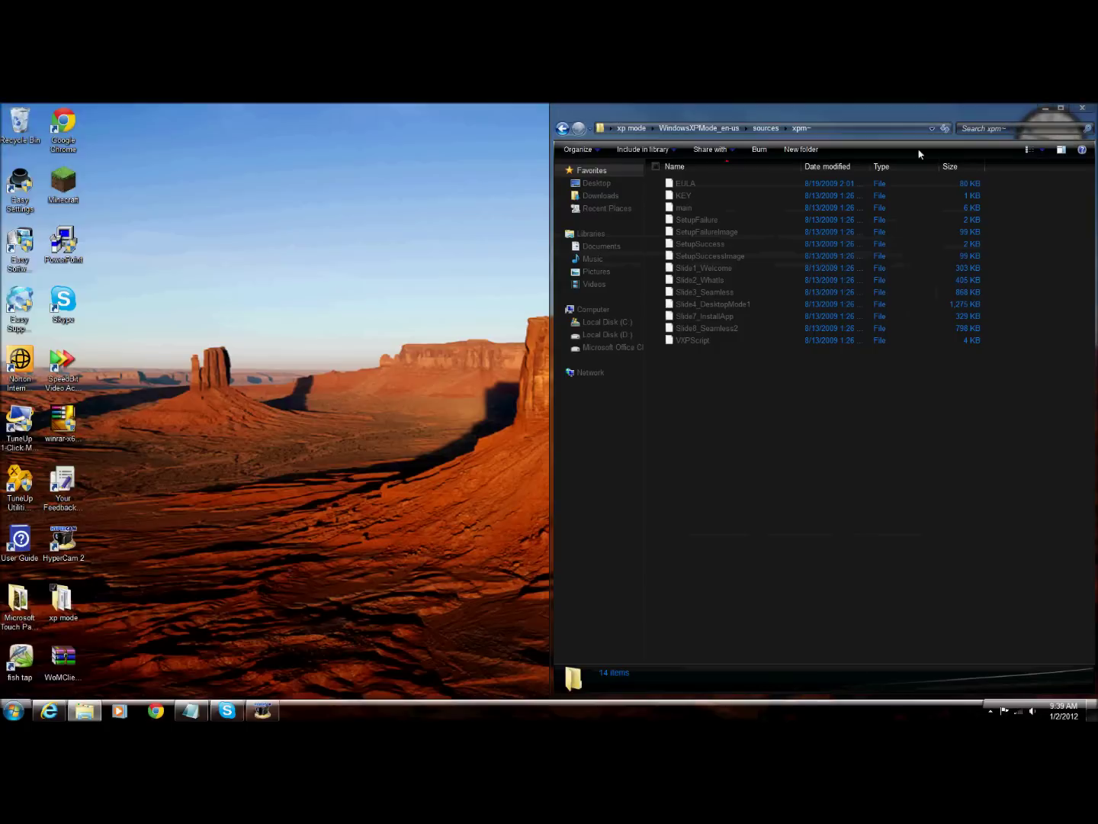
{"action": "left_click", "coordinate": [1083, 107]}
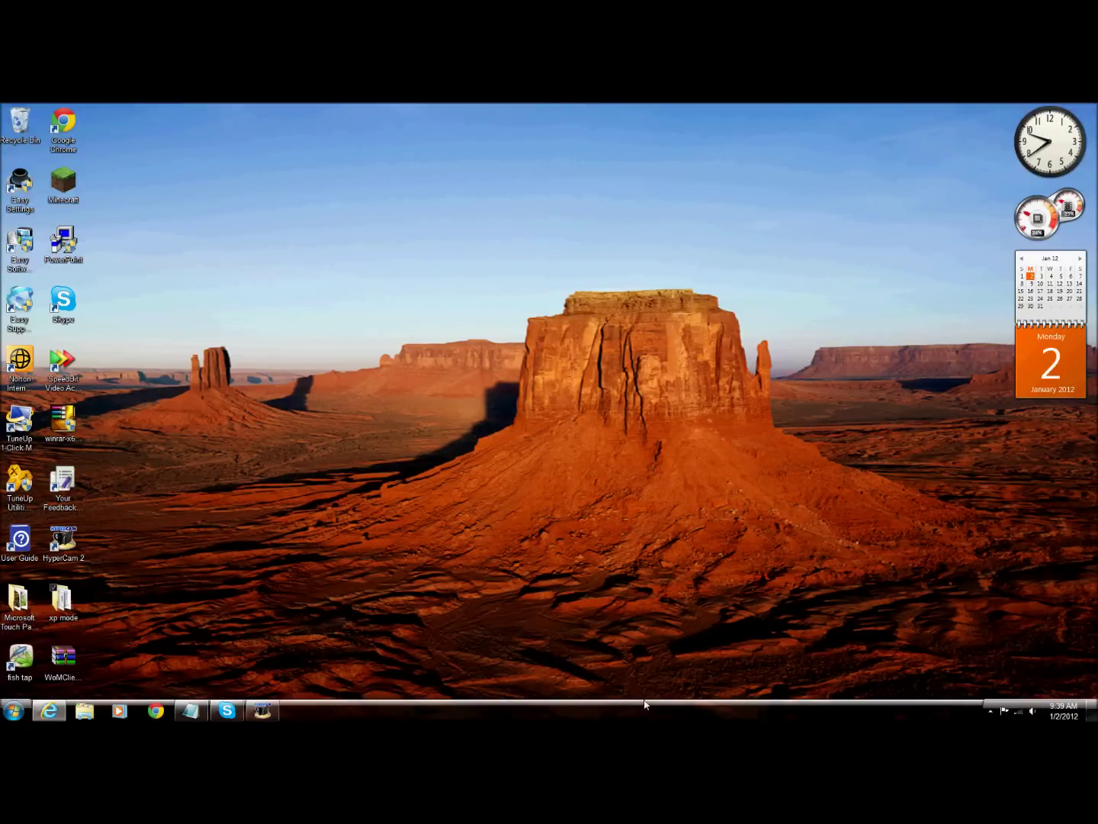
{"action": "left_click", "coordinate": [262, 711]}
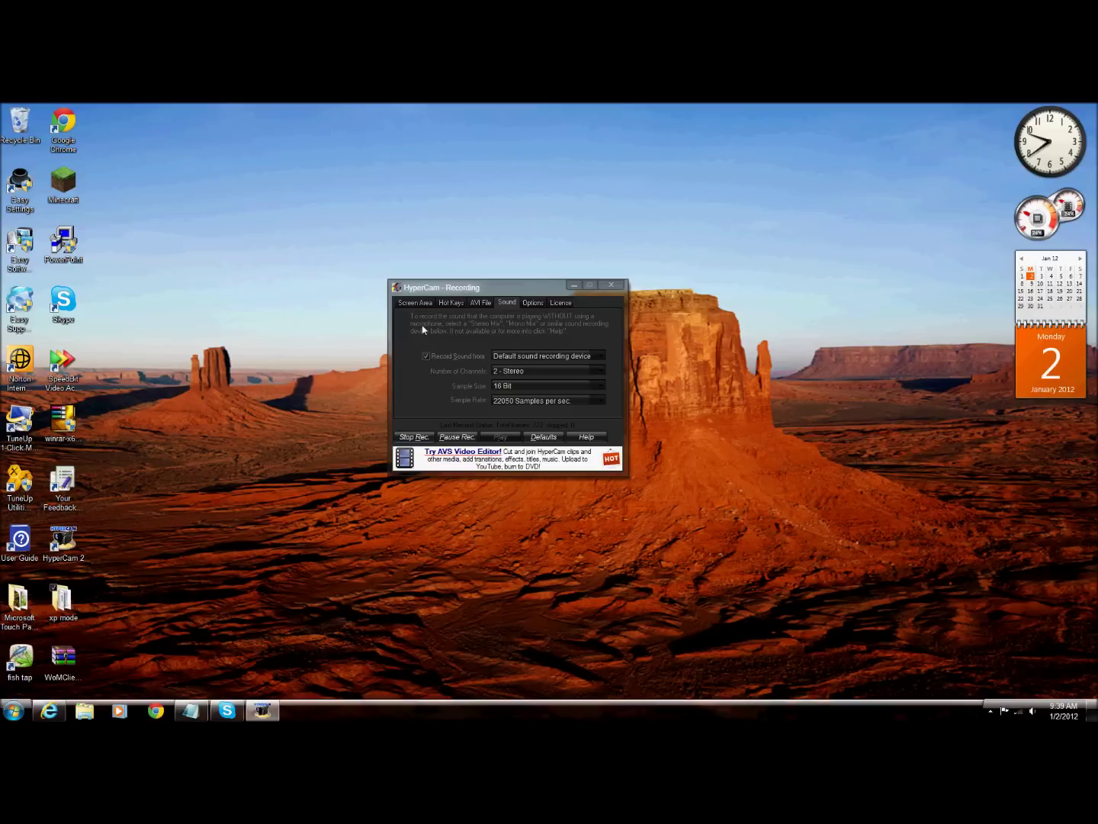